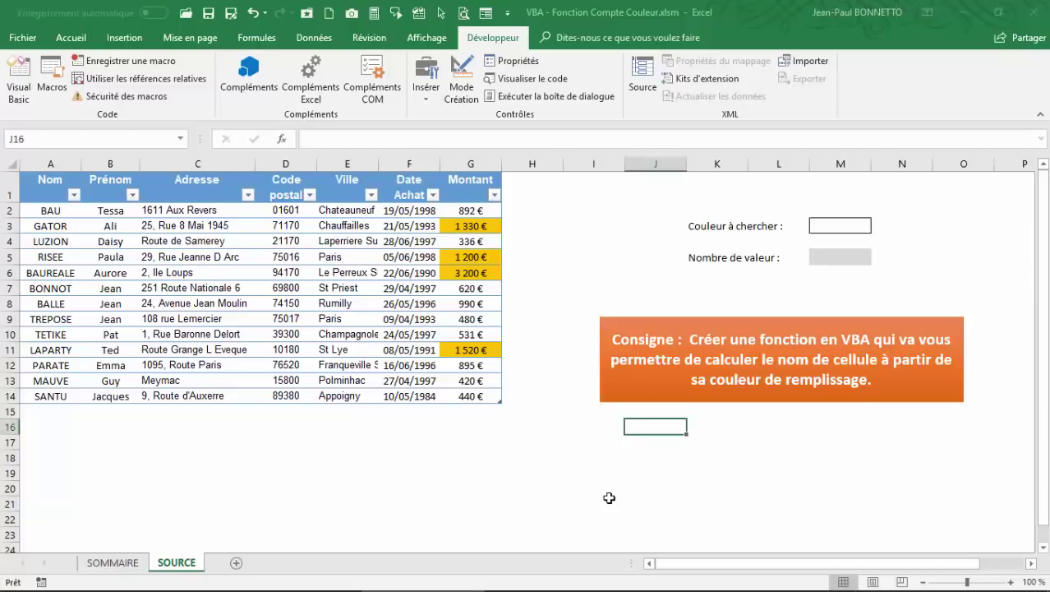
Show the SOMMAIRE sheet's COMPTE COULEURS title page in the workbook
{"action": "left_click", "coordinate": [131, 563]}
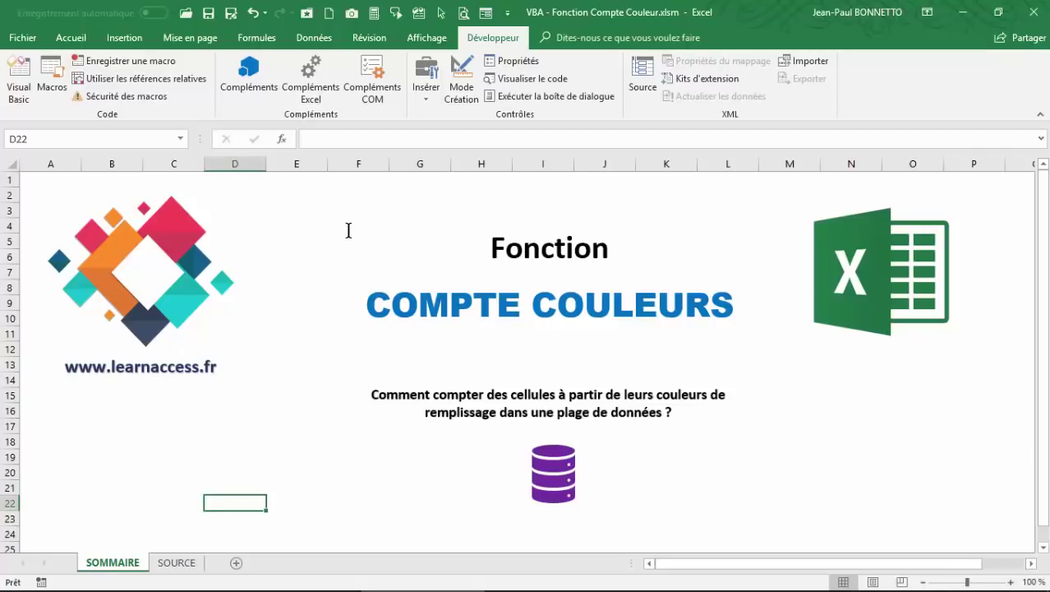
{"action": "left_click", "coordinate": [544, 532]}
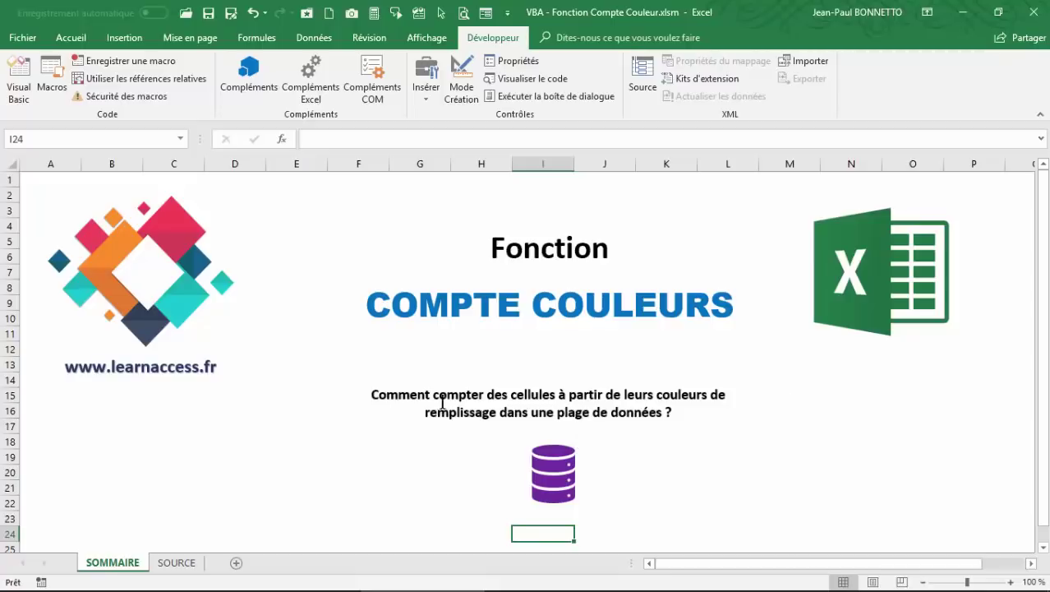
Return to the SOURCE sheet and inspect the customer table and the M3 and M5 boxes
{"action": "left_click", "coordinate": [179, 563]}
{"action": "left_click", "coordinate": [228, 319]}
{"action": "left_click", "coordinate": [291, 304]}
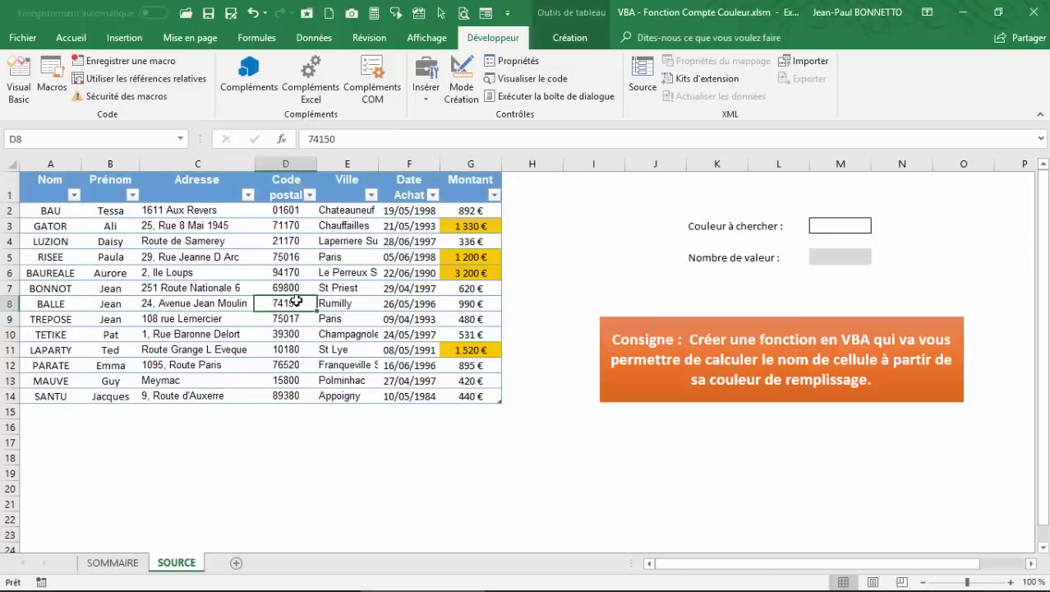
{"action": "left_click", "coordinate": [286, 349]}
{"action": "left_click", "coordinate": [50, 272]}
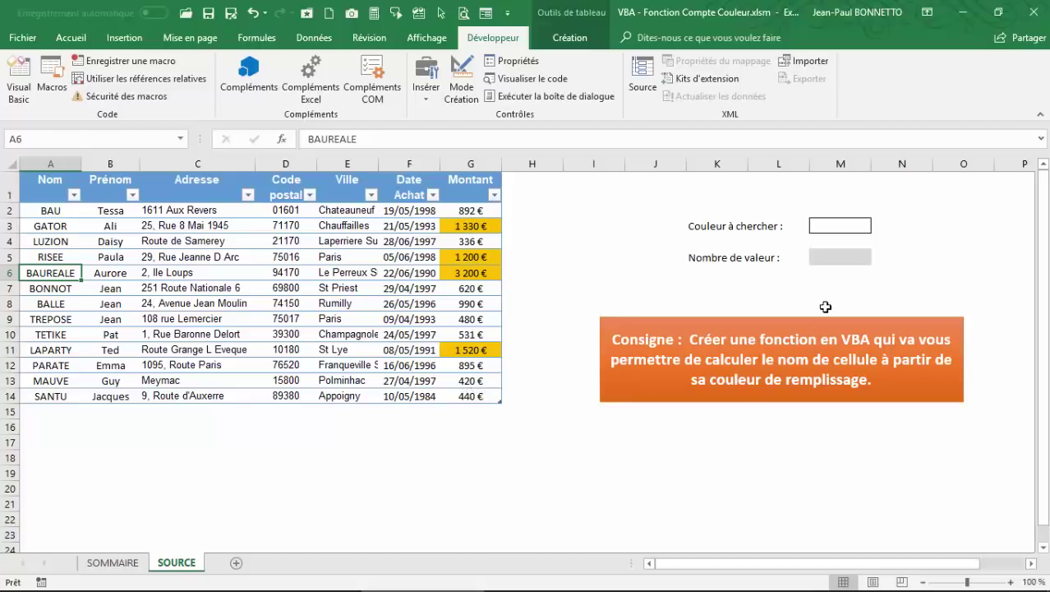
{"action": "left_click", "coordinate": [824, 229]}
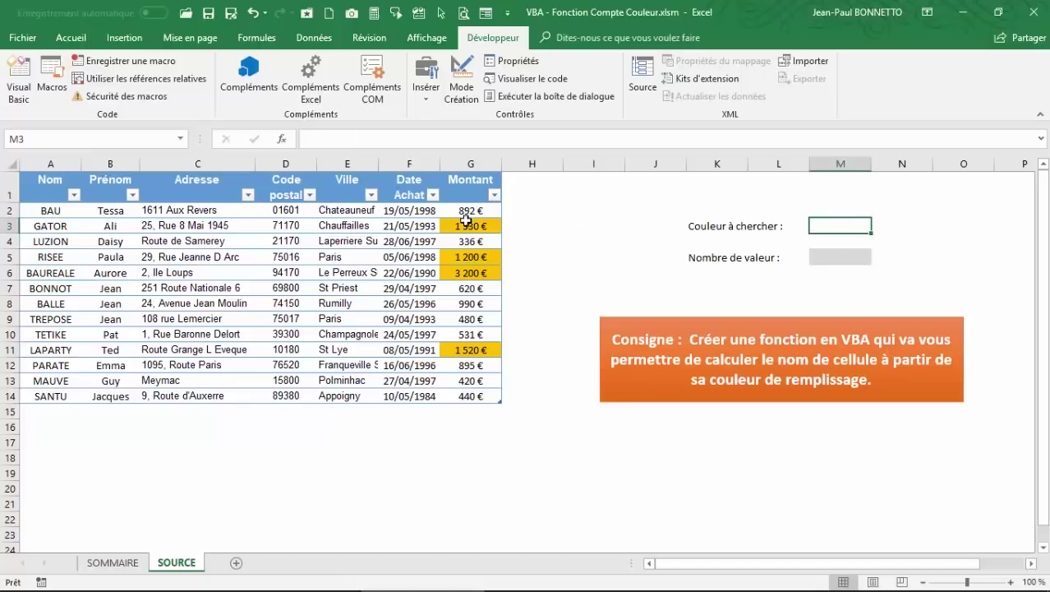
{"action": "left_click", "coordinate": [840, 259]}
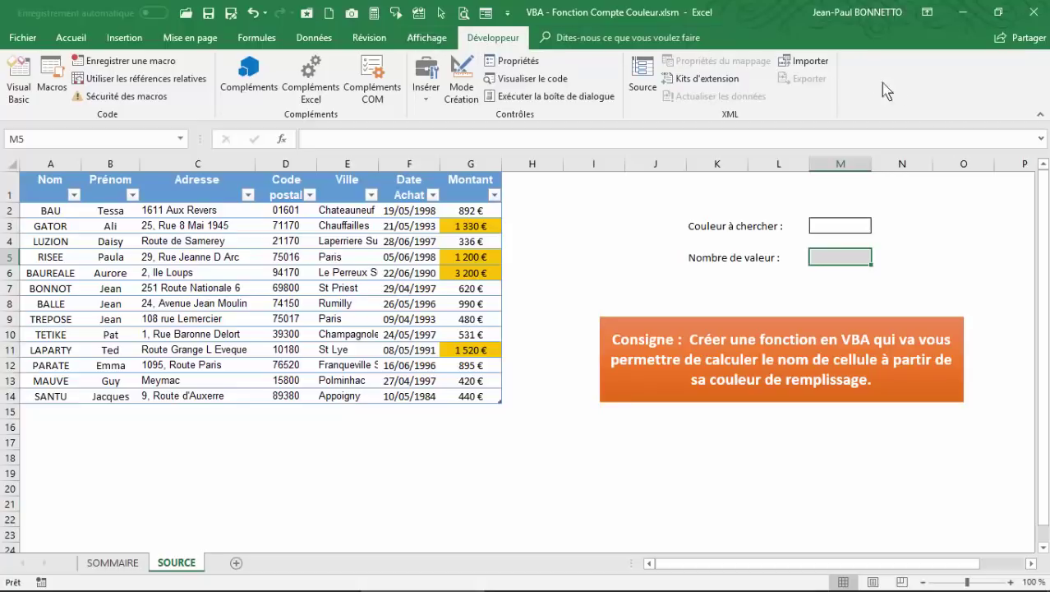
{"action": "right_click", "coordinate": [914, 91]}
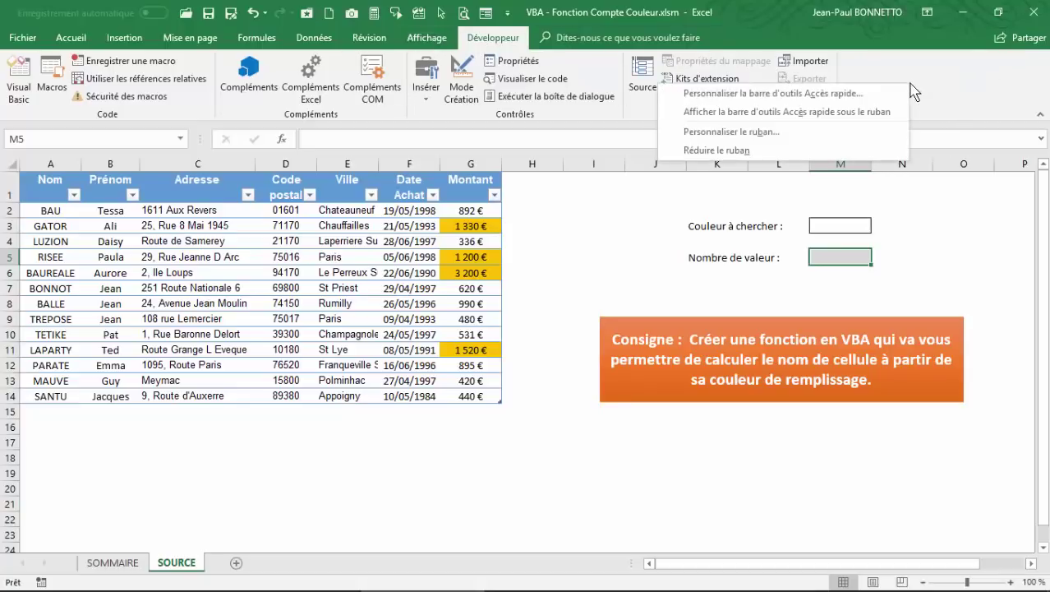
{"action": "left_click", "coordinate": [744, 132]}
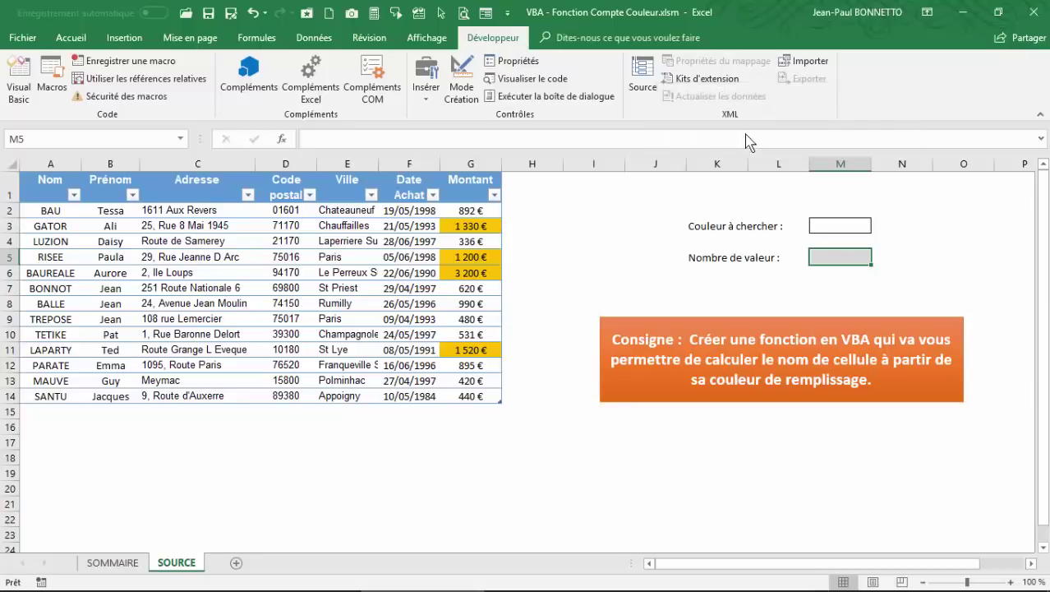
{"action": "left_click", "coordinate": [698, 296]}
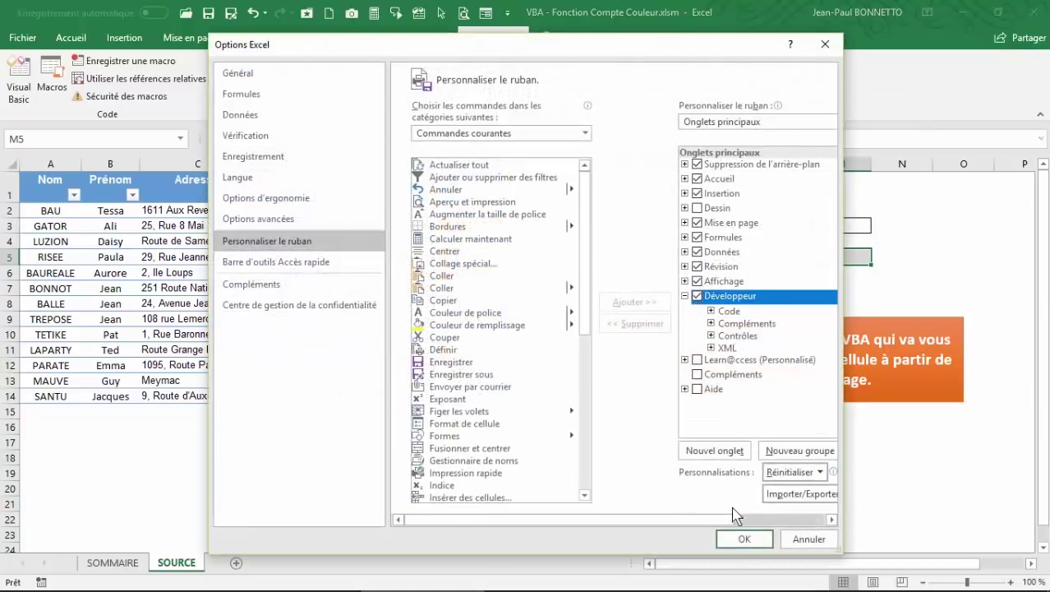
{"action": "left_click", "coordinate": [743, 539]}
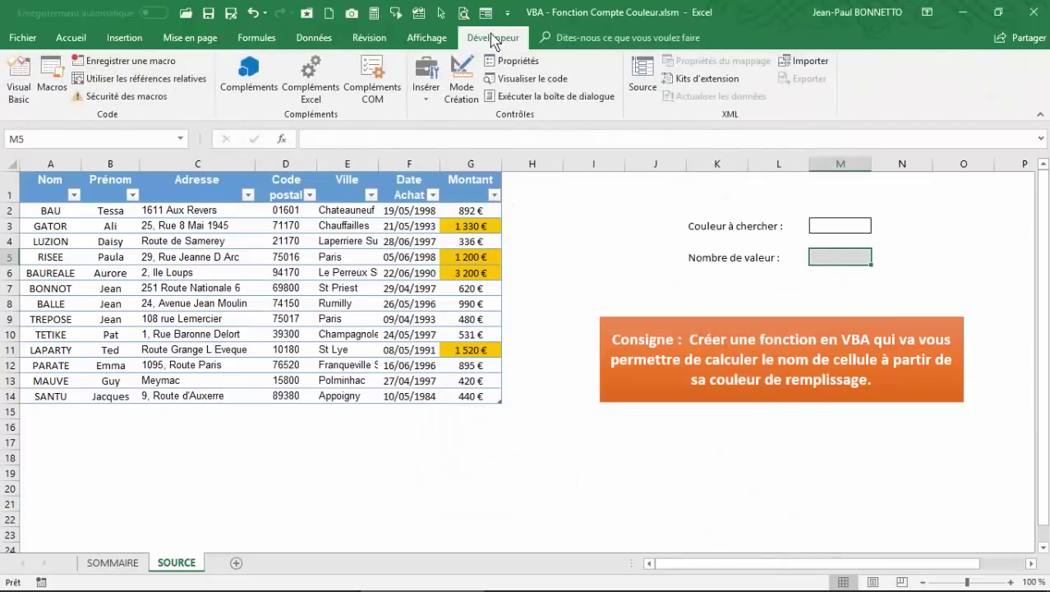
Open the Visual Basic editor and insert a new Module1 into the workbook's VBAProject
{"action": "left_click", "coordinate": [18, 76]}
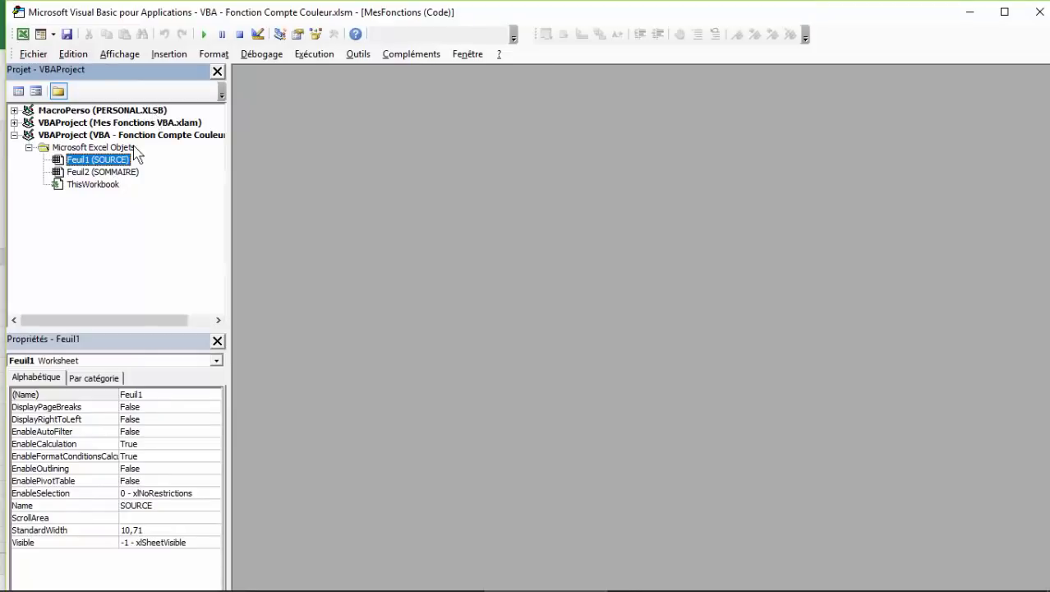
{"action": "right_click", "coordinate": [105, 136]}
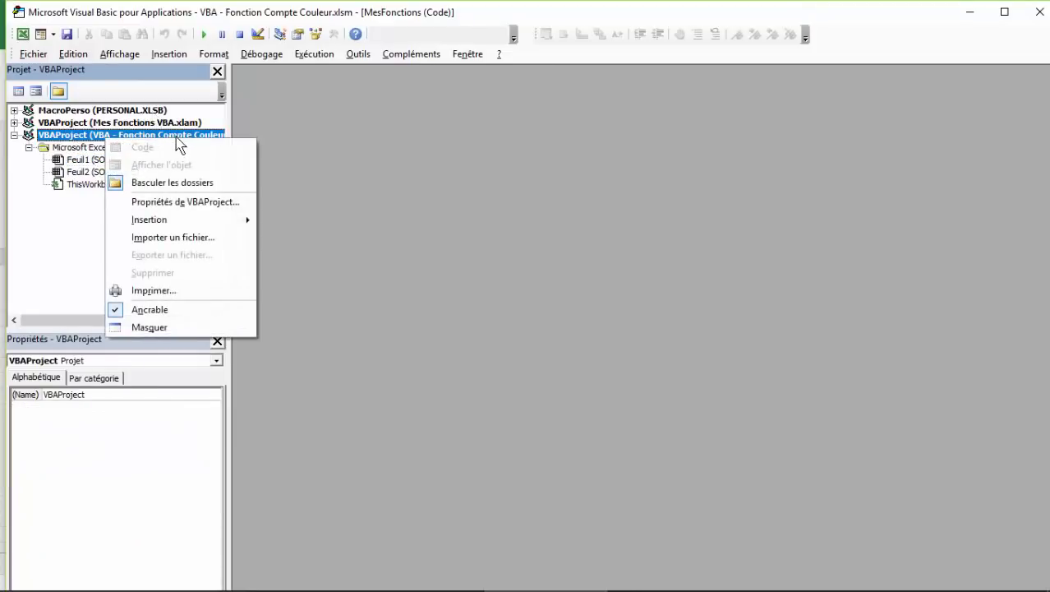
{"action": "mouse_move", "coordinate": [153, 223]}
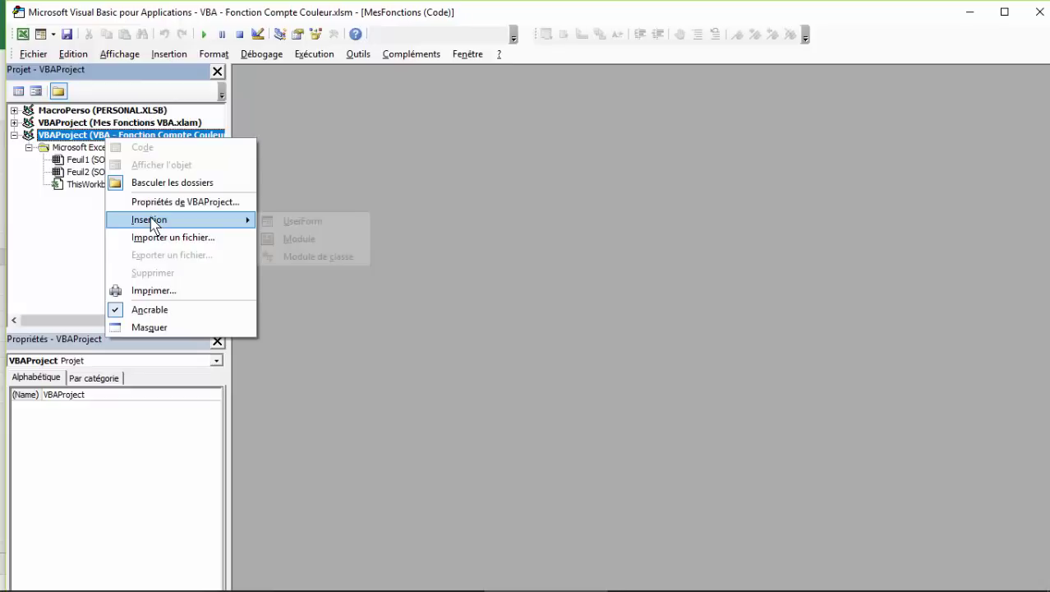
{"action": "left_click", "coordinate": [288, 239]}
Begin the header with an asterisk line and 'Fonction permettant de calculer le nombre de'
{"action": "key", "text": "Return"}
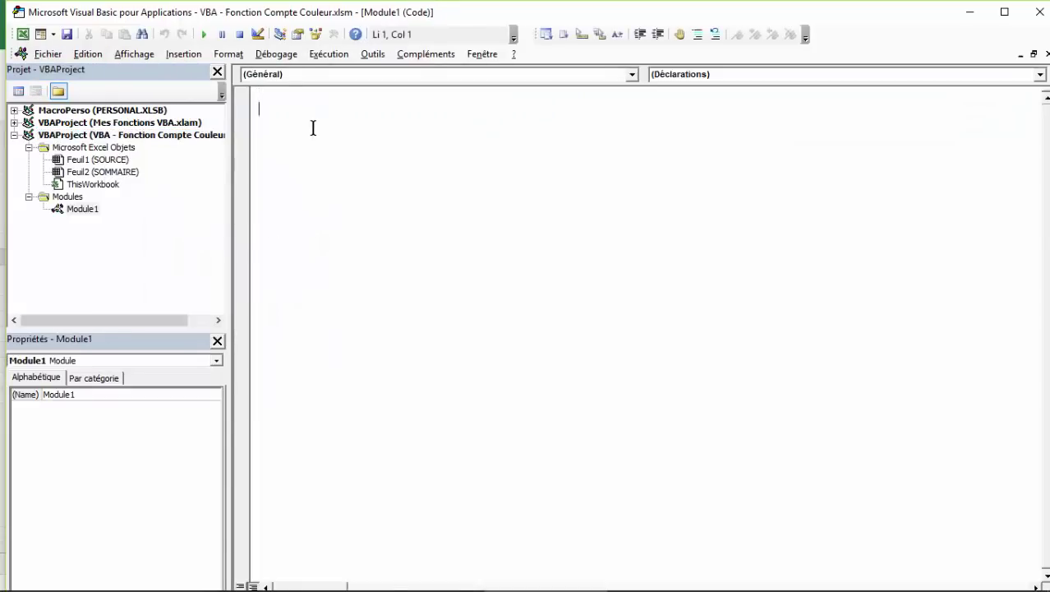
{"action": "type", "text": "'"}
{"action": "type", "text": "************"}
{"action": "type", "text": "*************************************"}
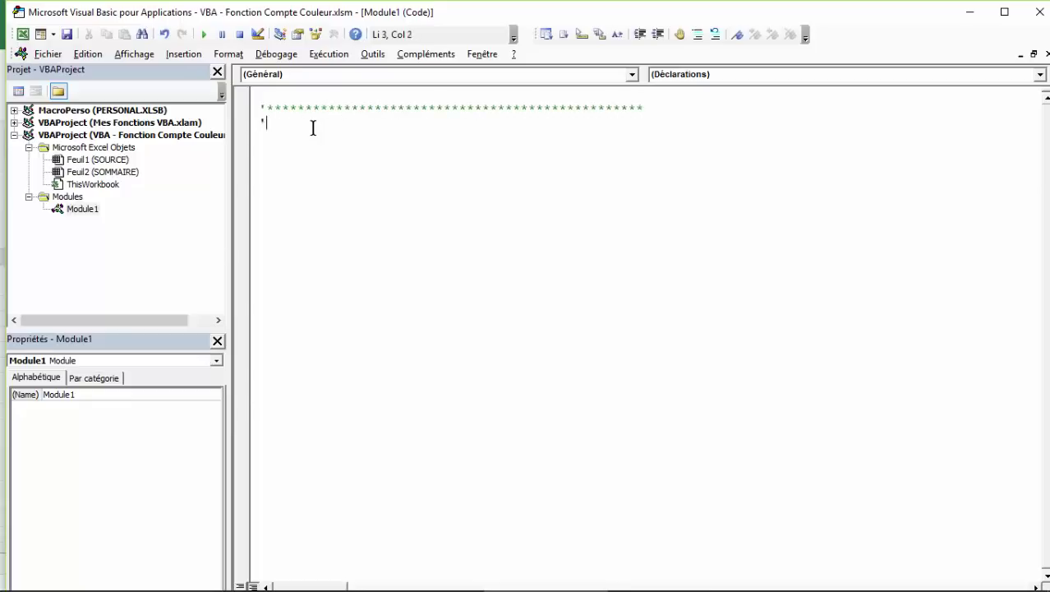
{"action": "type", "text": " Fon"}
{"action": "type", "text": "ction "}
{"action": "type", "text": "preme"}
{"action": "key", "text": "BackSpace"}
{"action": "key", "text": "BackSpace"}
{"action": "key", "text": "BackSpace"}
{"action": "key", "text": "BackSpace"}
{"action": "type", "text": "em"}
{"action": "type", "text": "et"}
{"action": "key", "text": "BackSpace"}
{"action": "key", "text": "BackSpace"}
{"action": "key", "text": "BackSpace"}
{"action": "key", "text": "BackSpace"}
{"action": "type", "text": "rmett"}
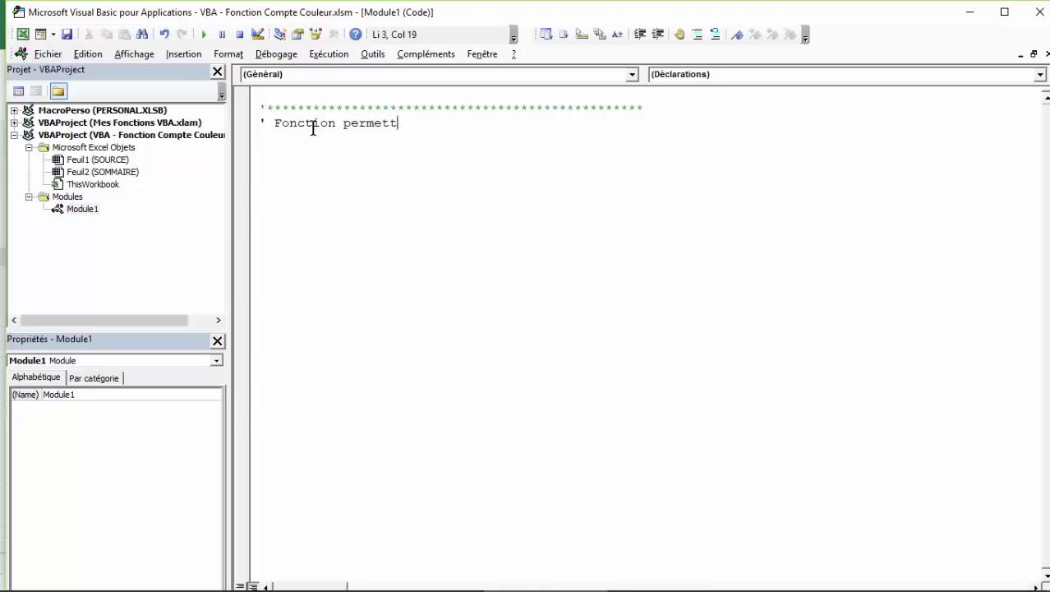
{"action": "type", "text": "ant de calcu"}
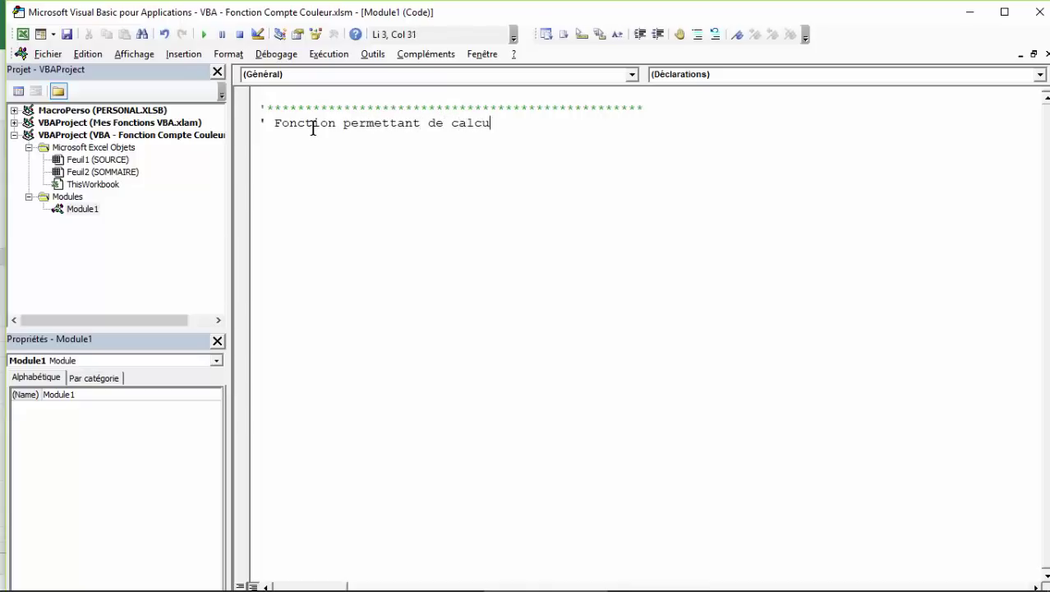
{"action": "type", "text": "ler le no"}
{"action": "key", "text": "BackSpace"}
{"action": "type", "text": "om"}
{"action": "key", "text": "BackSpace"}
{"action": "key", "text": "BackSpace"}
{"action": "type", "text": "omb"}
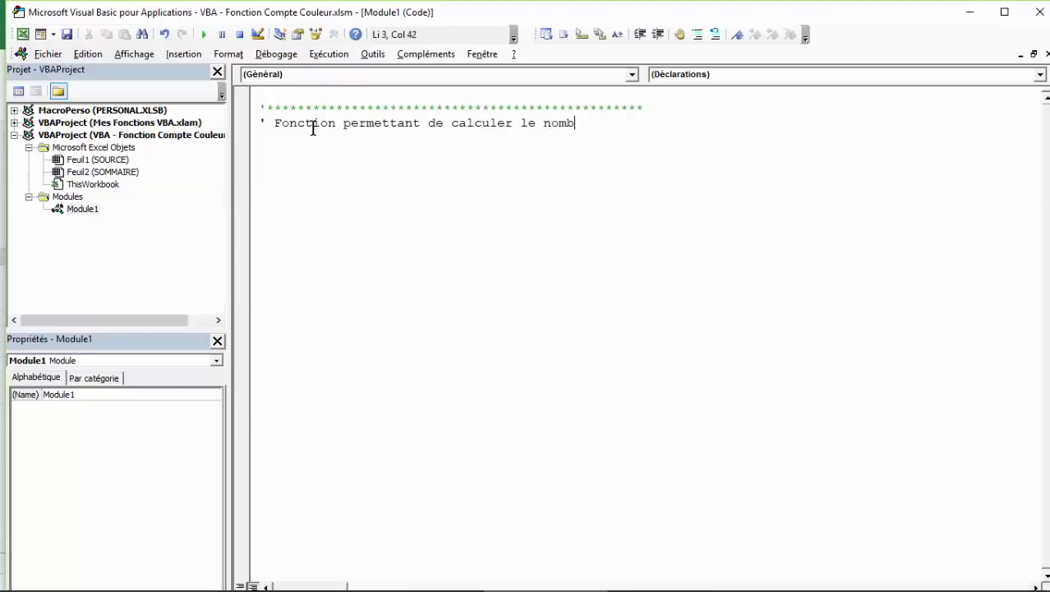
{"action": "type", "text": "re de"}
{"action": "key", "text": "Return"}
Continue with 'cellules à partir de sa couleur de remplissage' and a closing asterisk line
{"action": "type", "text": "'"}
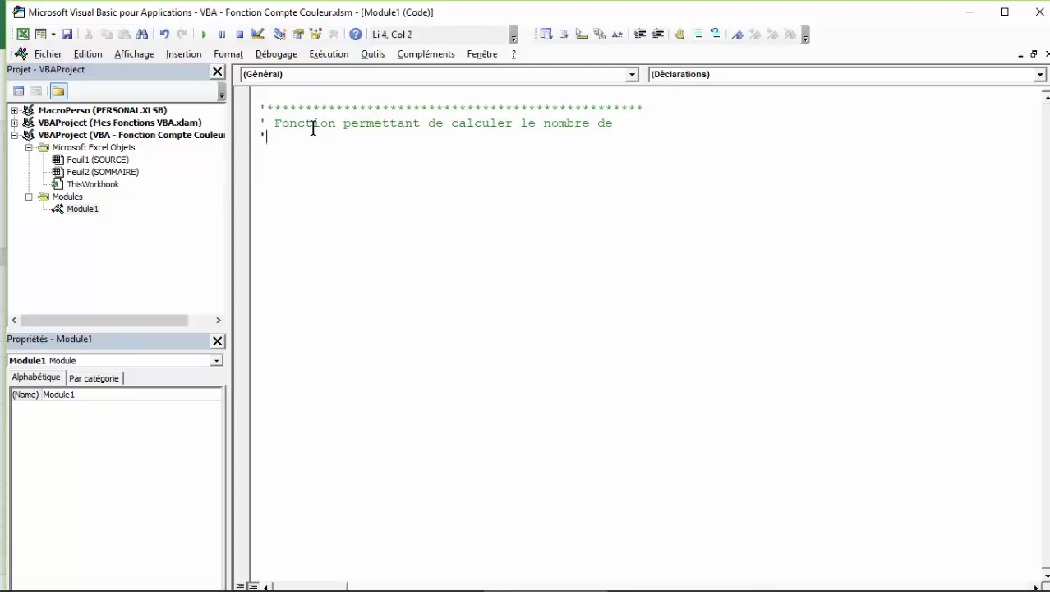
{"action": "type", "text": " cellules "}
{"action": "type", "text": "à partir "}
{"action": "type", "text": "de sa "}
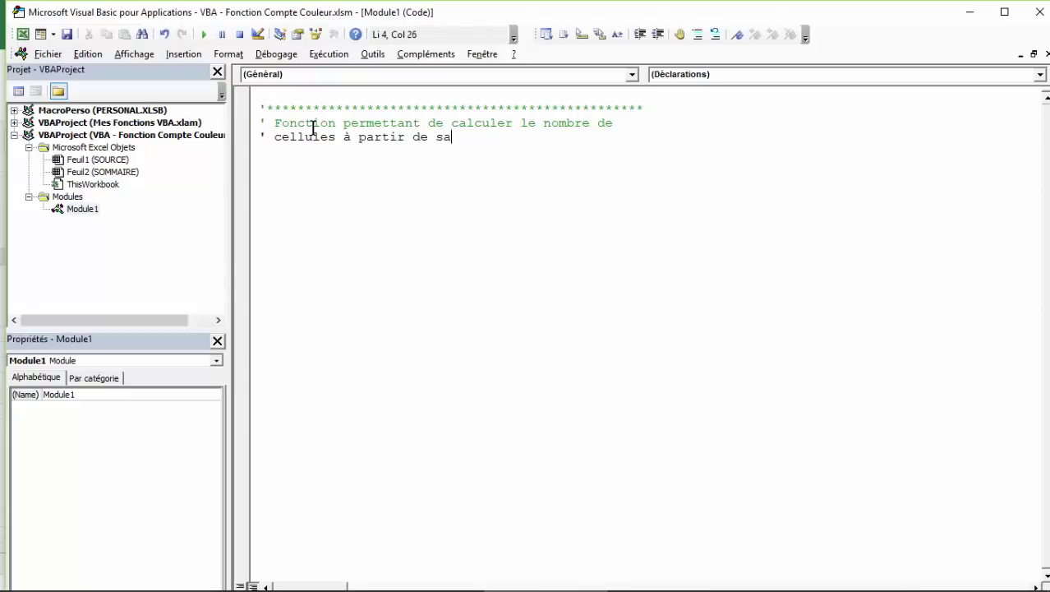
{"action": "type", "text": "c"}
{"action": "type", "text": "ouleur de "}
{"action": "type", "text": "tem"}
{"action": "key", "text": "BackSpace"}
{"action": "key", "text": "BackSpace"}
{"action": "key", "text": "BackSpace"}
{"action": "type", "text": "rempl"}
{"action": "key", "text": "BackSpace"}
{"action": "key", "text": "BackSpace"}
{"action": "type", "text": "mpl"}
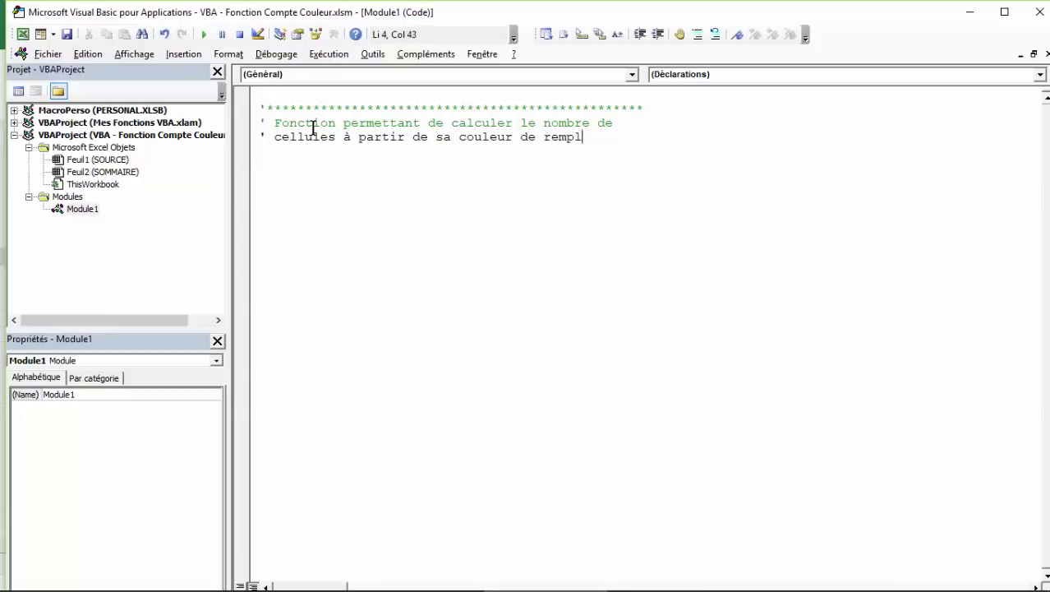
{"action": "type", "text": "issa"}
{"action": "type", "text": "ge"}
{"action": "key", "text": "Return"}
{"action": "type", "text": "'"}
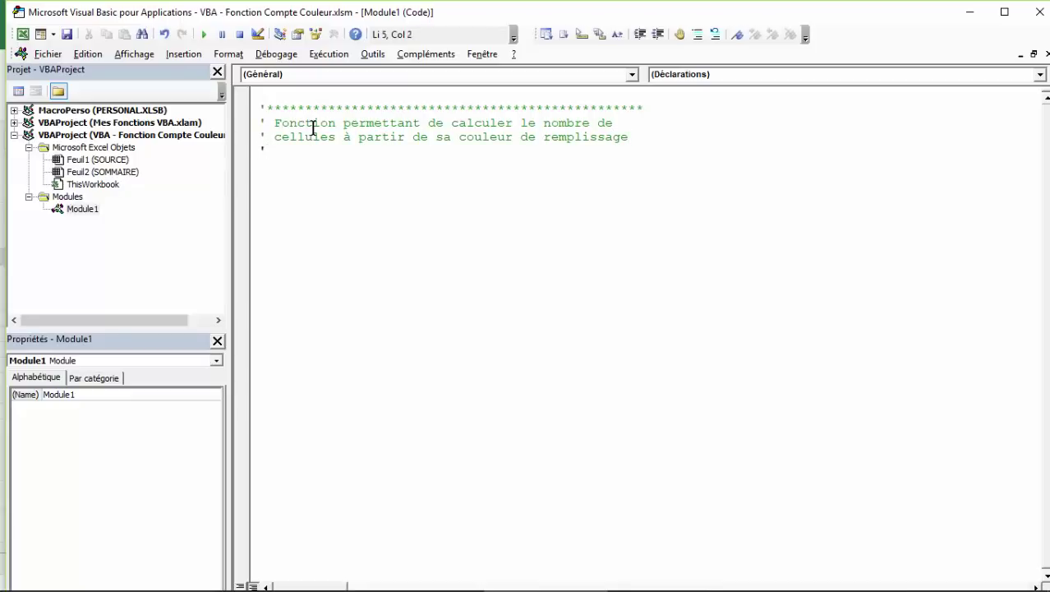
{"action": "type", "text": "****************"}
{"action": "type", "text": "********************************"}
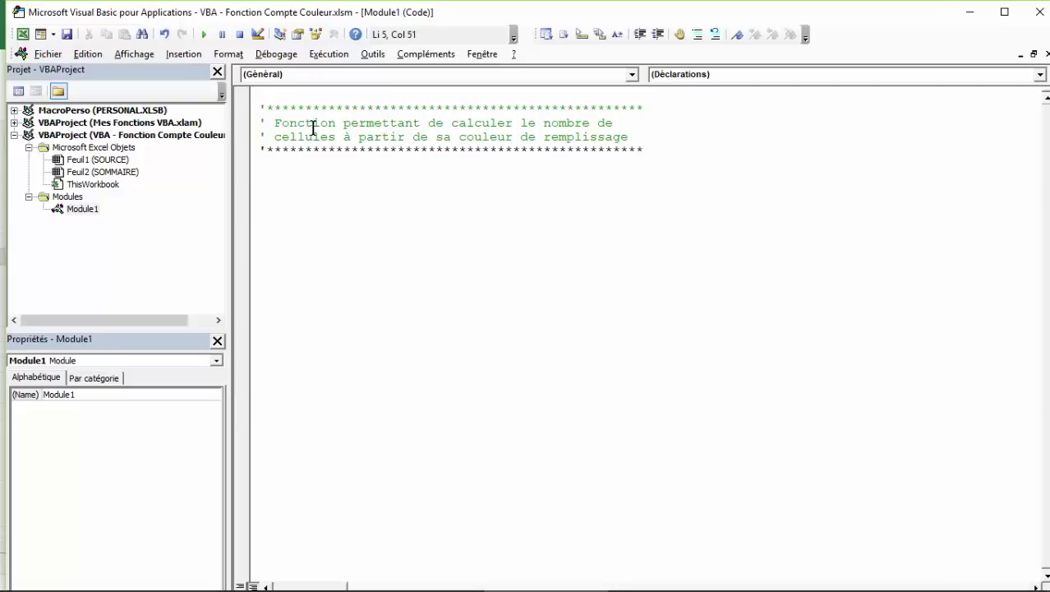
{"action": "key", "text": "Return"}
{"action": "key", "text": "Return"}
Begin typing the Function CompteCouleur declaration below the header
{"action": "type", "text": "Funct"}
{"action": "type", "text": "u"}
{"action": "key", "text": "BackSpace"}
{"action": "key", "text": "BackSpace"}
{"action": "type", "text": "ion"}
{"action": "key", "text": "BackSpace"}
{"action": "key", "text": "BackSpace"}
{"action": "key", "text": "BackSpace"}
{"action": "key", "text": "BackSpace"}
{"action": "type", "text": "ti"}
{"action": "type", "text": "on "}
{"action": "type", "text": "Compte"}
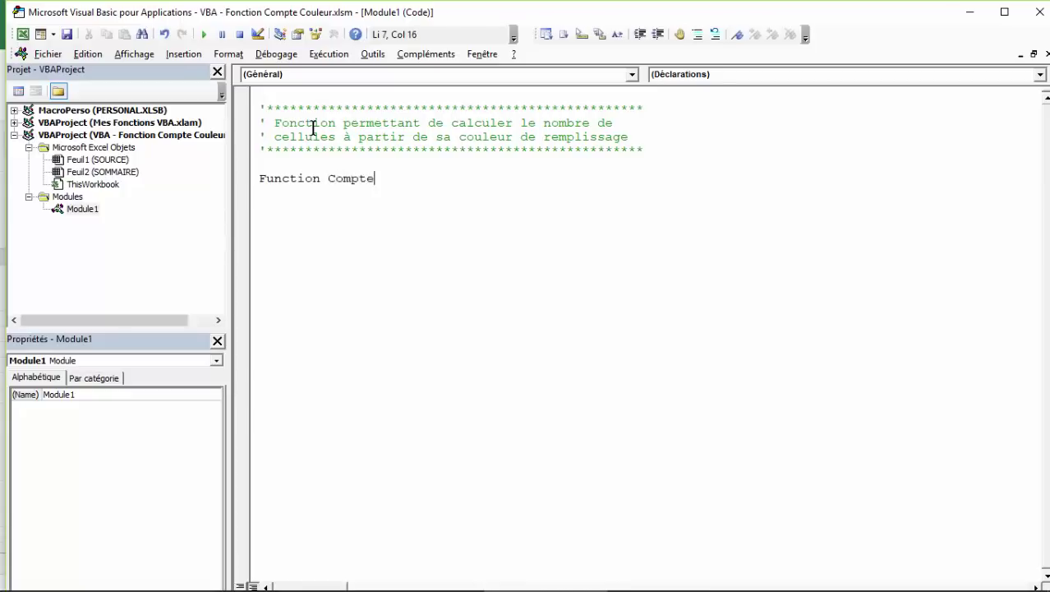
{"action": "type", "text": "Cuoleu"}
Finish the name CompteCouleur with parameters MaPlage As Range and CelluleCouleur As Range
{"action": "key", "text": "BackSpace"}
{"action": "key", "text": "BackSpace"}
{"action": "key", "text": "BackSpace"}
{"action": "key", "text": "BackSpace"}
{"action": "key", "text": "BackSpace"}
{"action": "type", "text": "ol"}
{"action": "key", "text": "BackSpace"}
{"action": "type", "text": "leur"}
{"action": "type", "text": " ("}
{"action": "type", "text": "MaPla"}
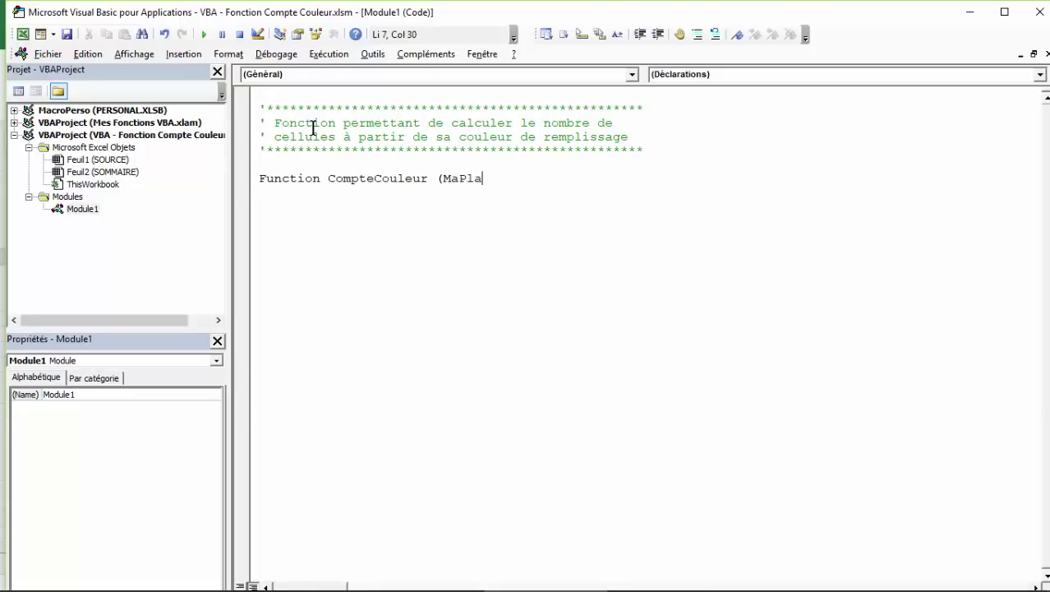
{"action": "type", "text": "ge a"}
{"action": "type", "text": "s ra"}
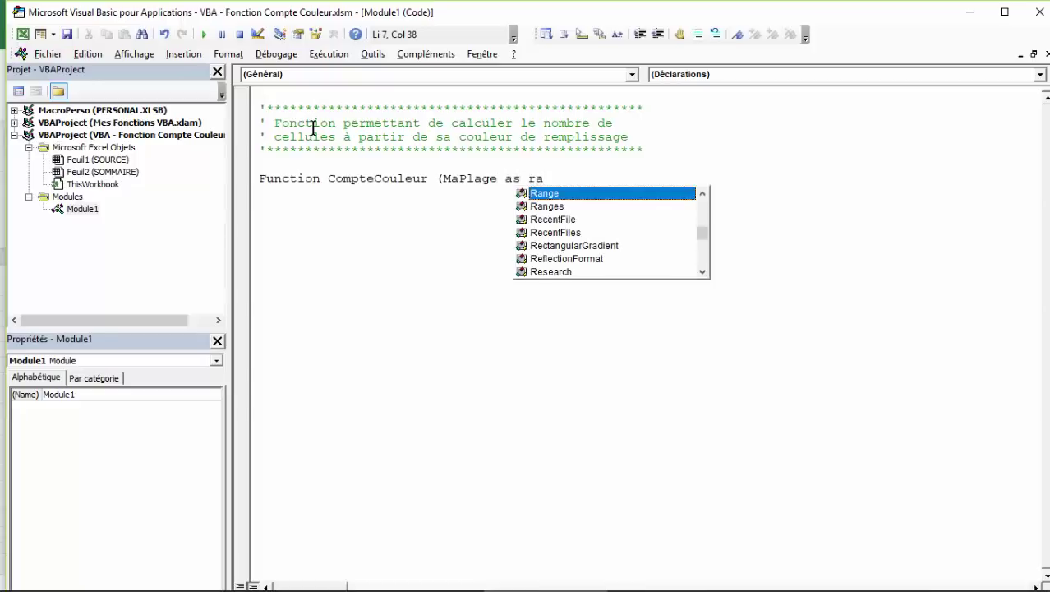
{"action": "type", "text": "nge,"}
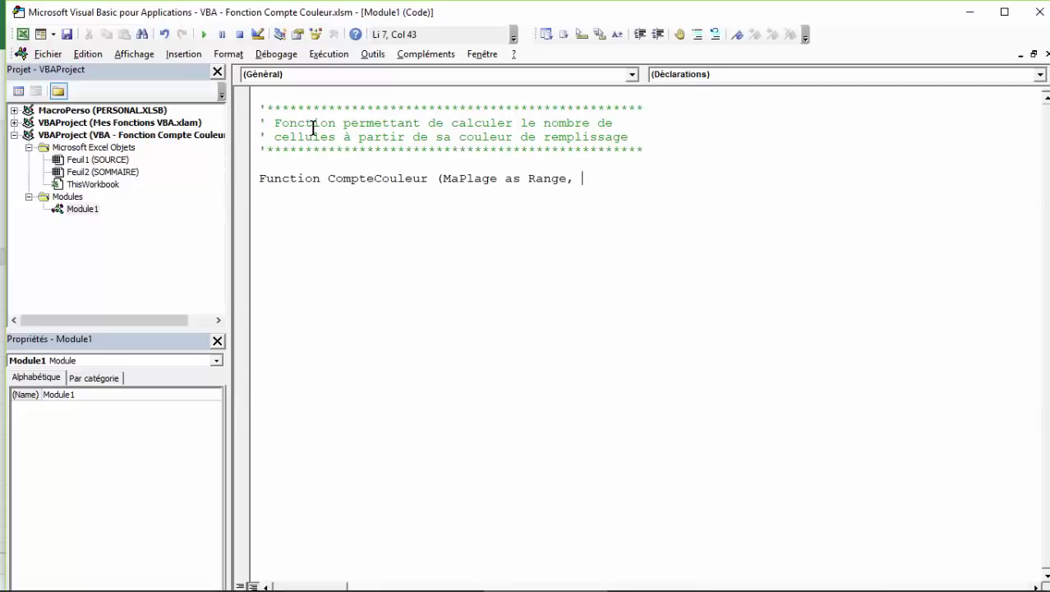
{"action": "type", "text": "Ce"}
{"action": "type", "text": "lou"}
{"action": "key", "text": "BackSpace"}
{"action": "key", "text": "BackSpace"}
{"action": "type", "text": "l"}
{"action": "type", "text": "uleCoule"}
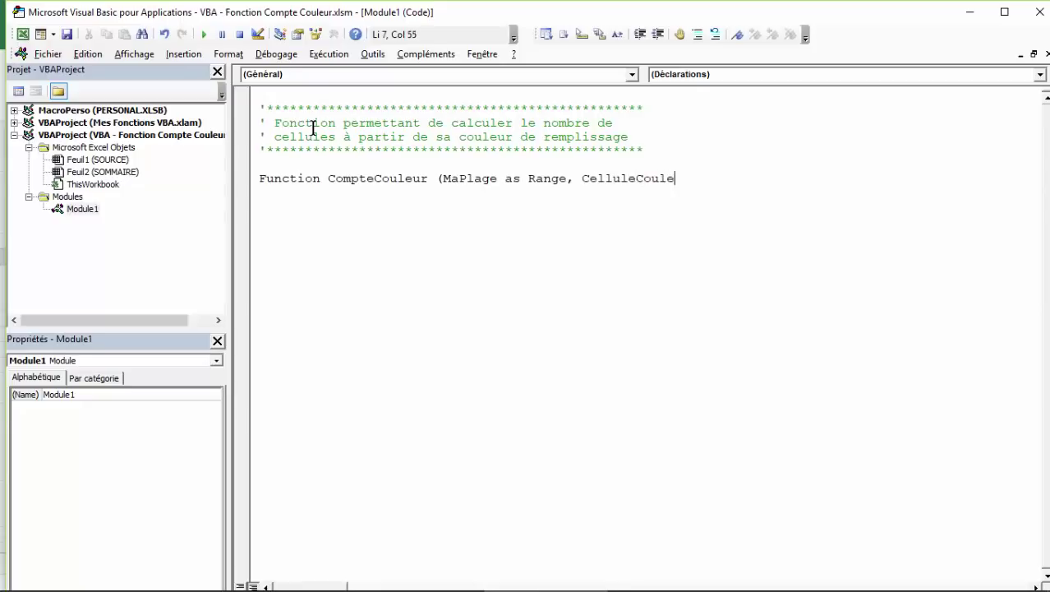
{"action": "type", "text": "ur as "}
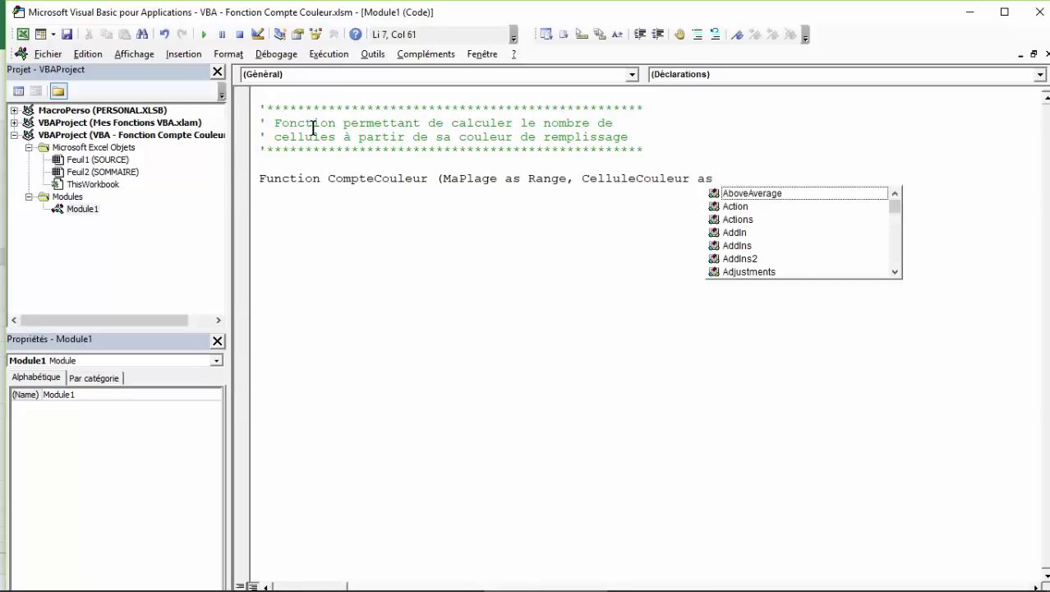
{"action": "type", "text": "range"}
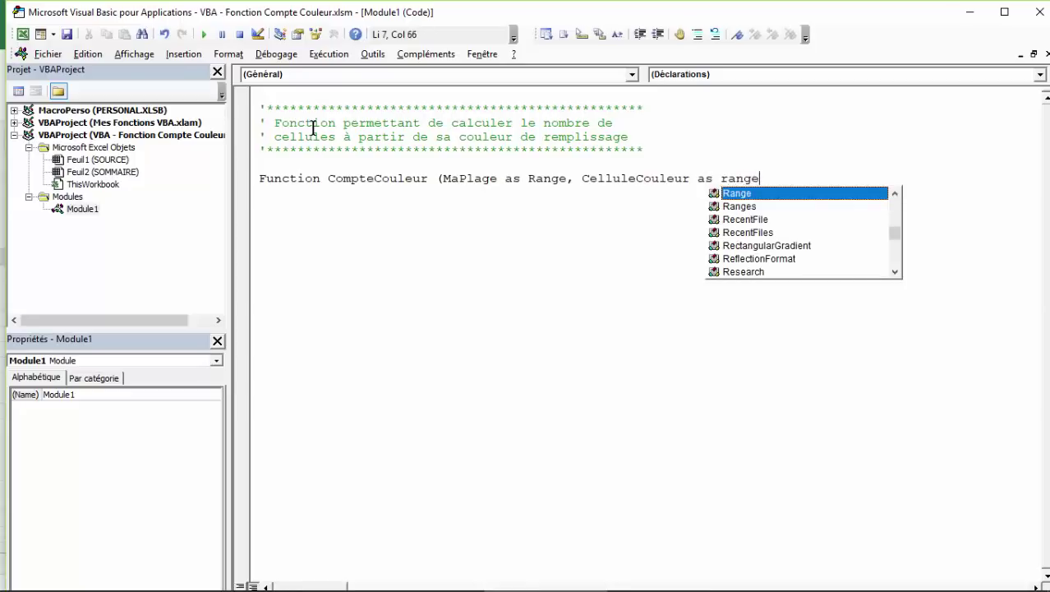
{"action": "type", "text": ") "}
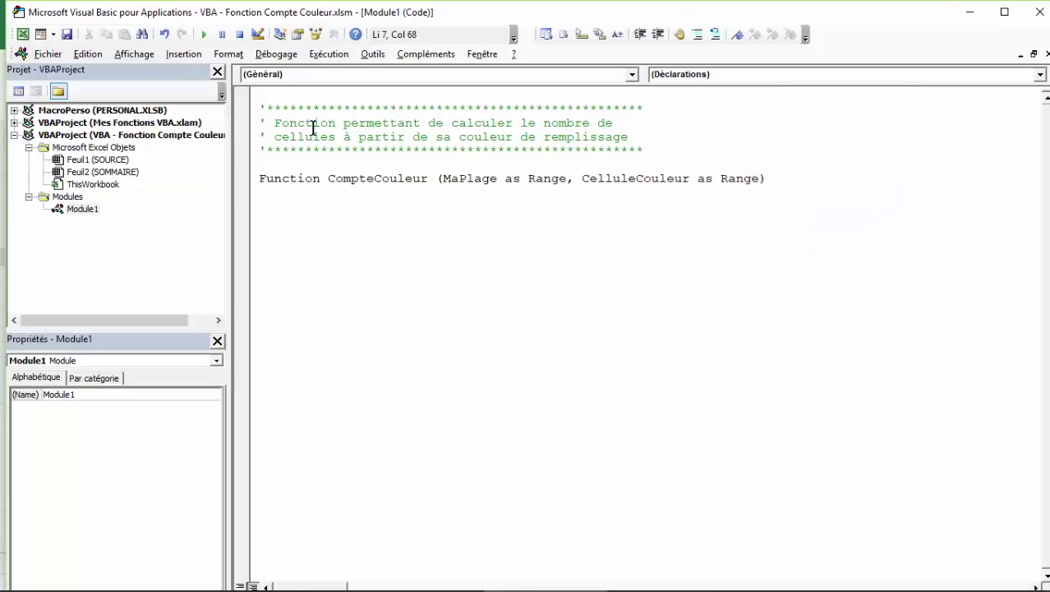
{"action": "type", "text": "as"}
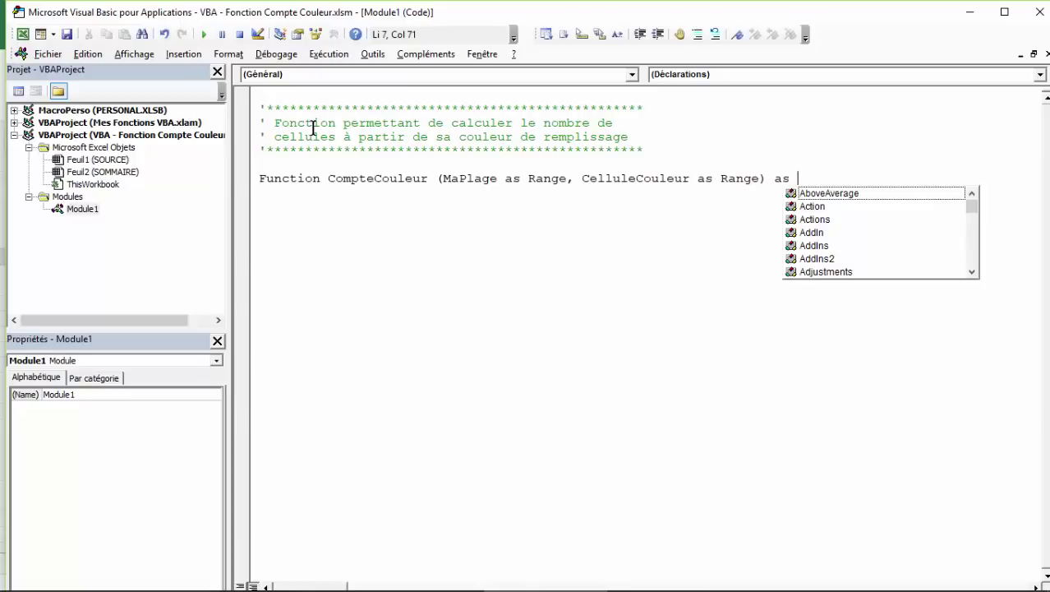
Set the return type As Long and create End Function with blank body lines
{"action": "type", "text": "i"}
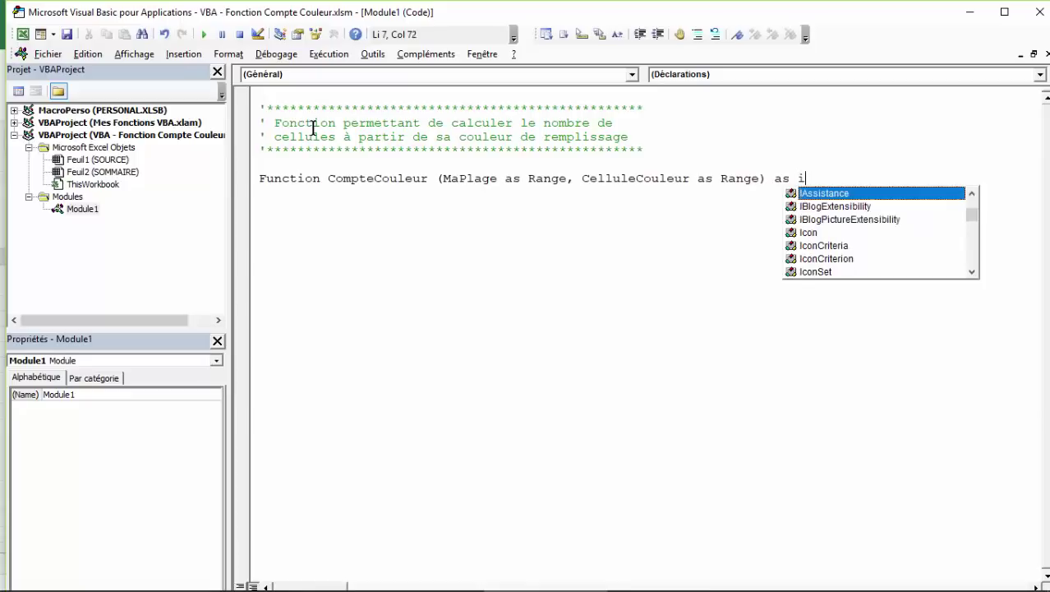
{"action": "type", "text": "n"}
{"action": "key", "text": "BackSpace"}
{"action": "key", "text": "BackSpace"}
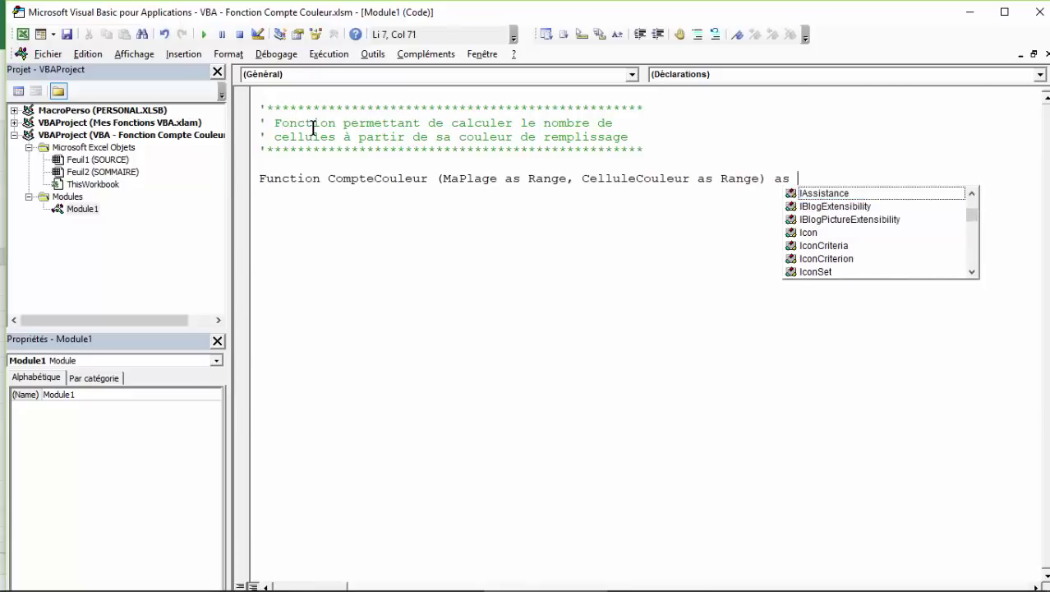
{"action": "type", "text": "long"}
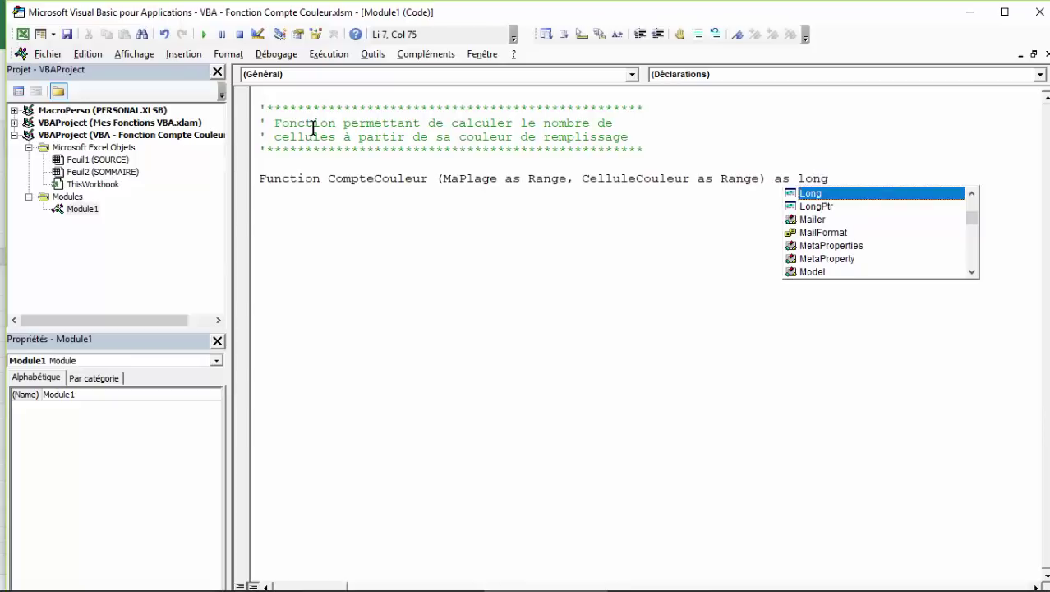
{"action": "key", "text": "Return"}
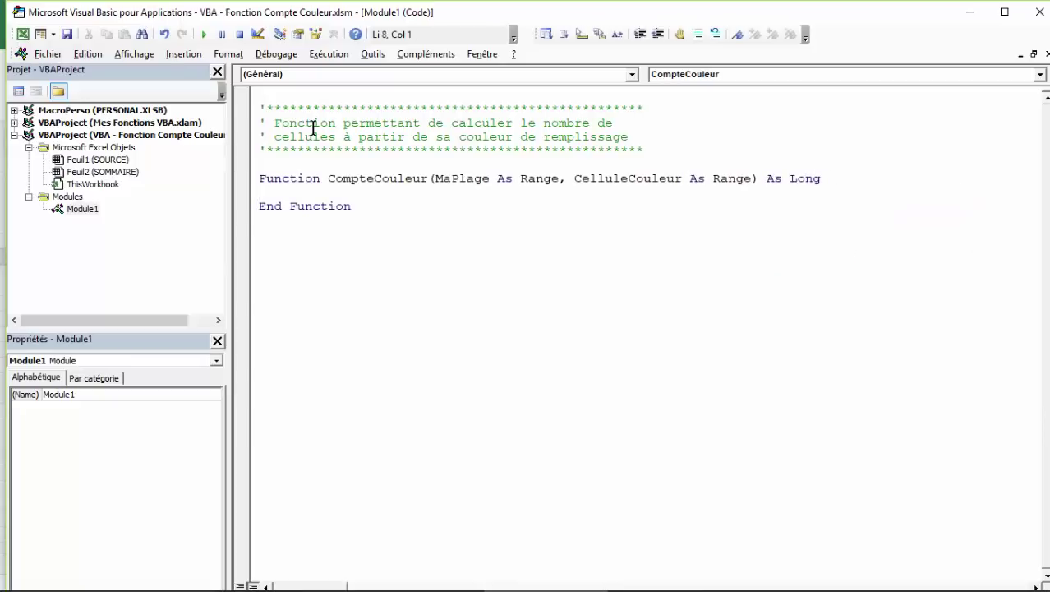
{"action": "key", "text": "Return"}
{"action": "key", "text": "Return"}
{"action": "key", "text": "Return"}
{"action": "key", "text": "Return"}
{"action": "key", "text": "Return"}
{"action": "key", "text": "Return"}
{"action": "key", "text": "Up"}
Enter the indented comment 'Déclaration des variables' as the function body's first line
{"action": "key", "text": "Up"}
{"action": "key", "text": "Up"}
{"action": "key", "text": "Up"}
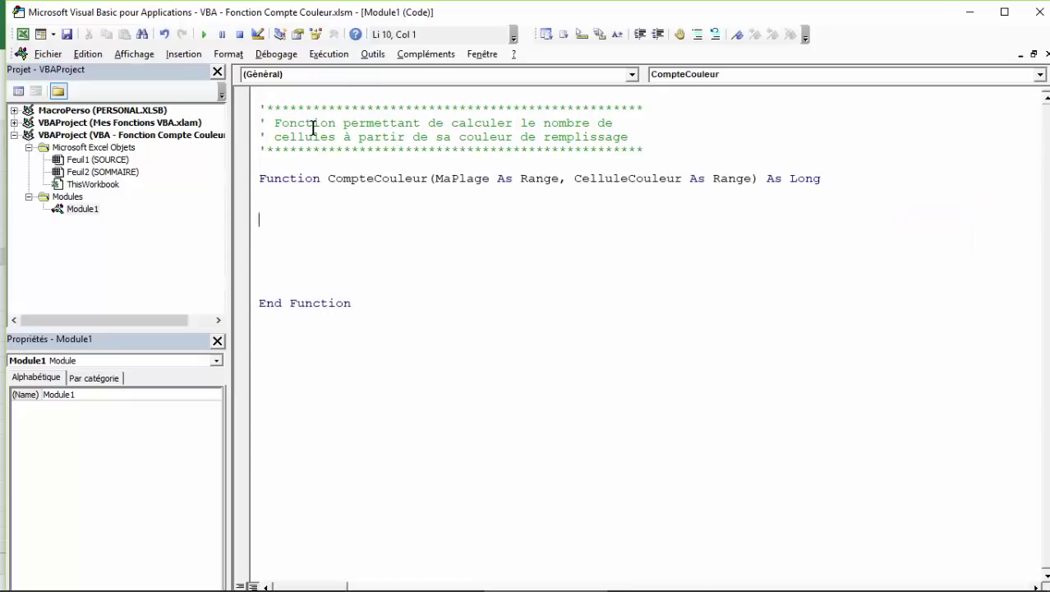
{"action": "key", "text": "Up"}
{"action": "key", "text": "Tab"}
{"action": "type", "text": "'Déclar"}
{"action": "type", "text": "ation "}
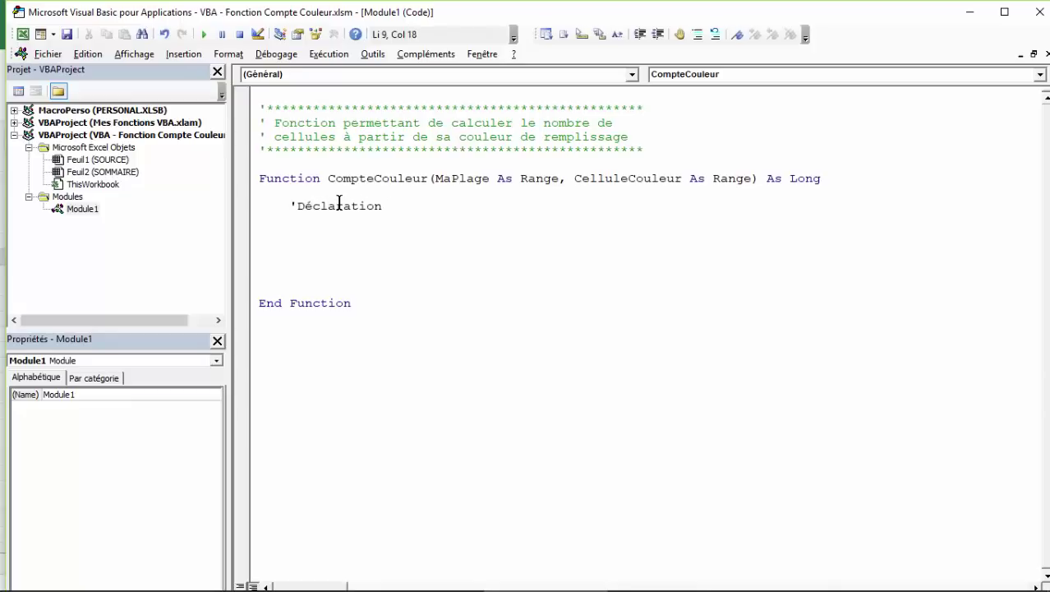
{"action": "type", "text": "de"}
{"action": "type", "text": "s variabl"}
{"action": "type", "text": "es"}
{"action": "key", "text": "Return"}
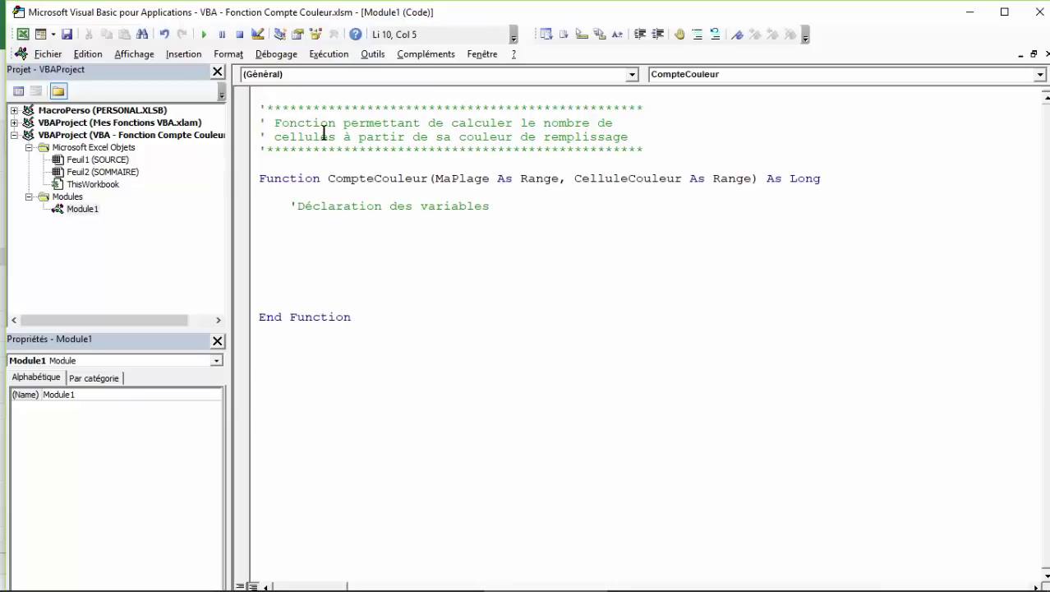
{"action": "left_click", "coordinate": [1006, 13]}
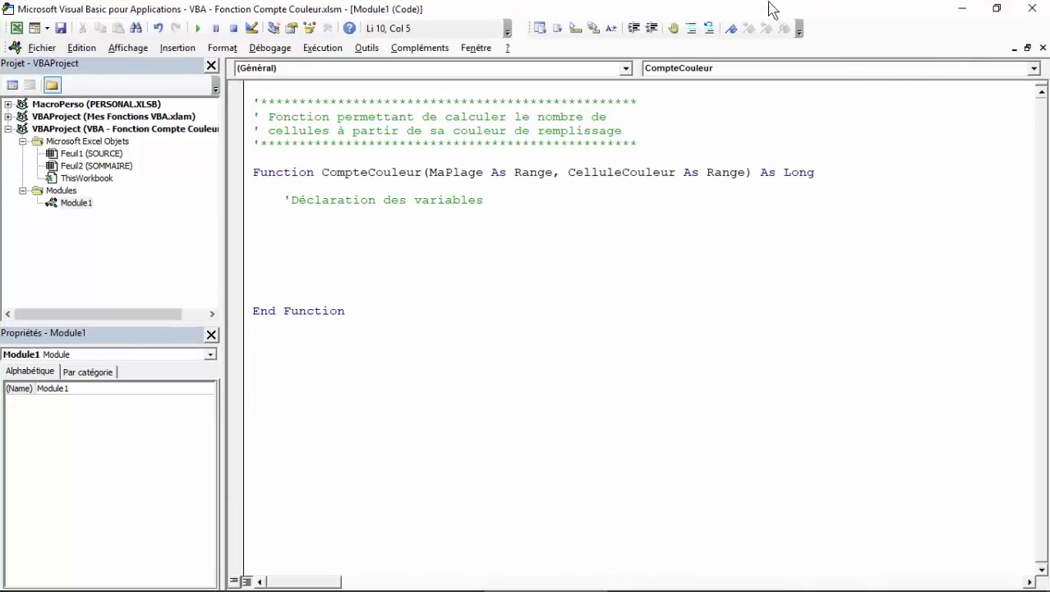
Declare Dim MaCellule As Range and Dim MaCouleur As Long below the comment
{"action": "left_click_drag", "start_coordinate": [772, 9], "coordinate": [759, 271]}
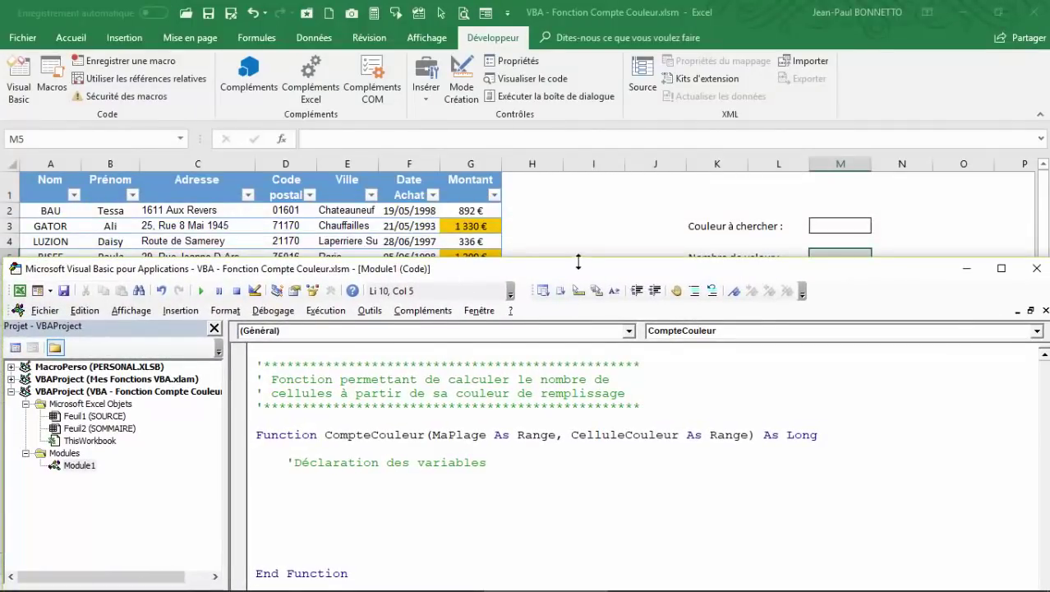
{"action": "left_click_drag", "start_coordinate": [578, 269], "coordinate": [578, 316]}
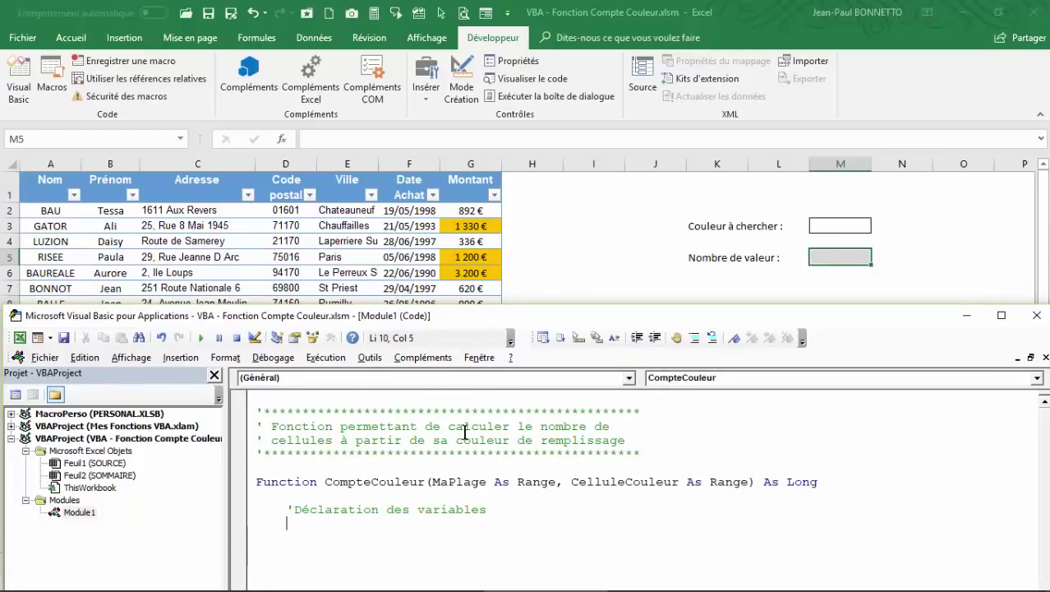
{"action": "left_click_drag", "start_coordinate": [650, 316], "coordinate": [657, 174]}
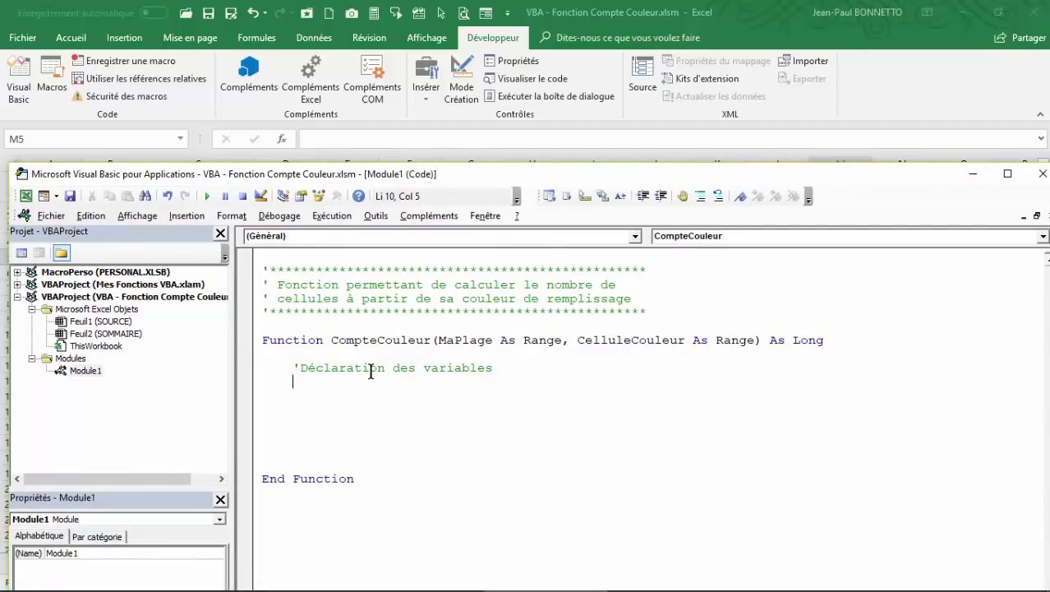
{"action": "type", "text": "Dim Mace"}
{"action": "key", "text": "BackSpace"}
{"action": "key", "text": "BackSpace"}
{"action": "type", "text": "Cellu"}
{"action": "type", "text": "le as "}
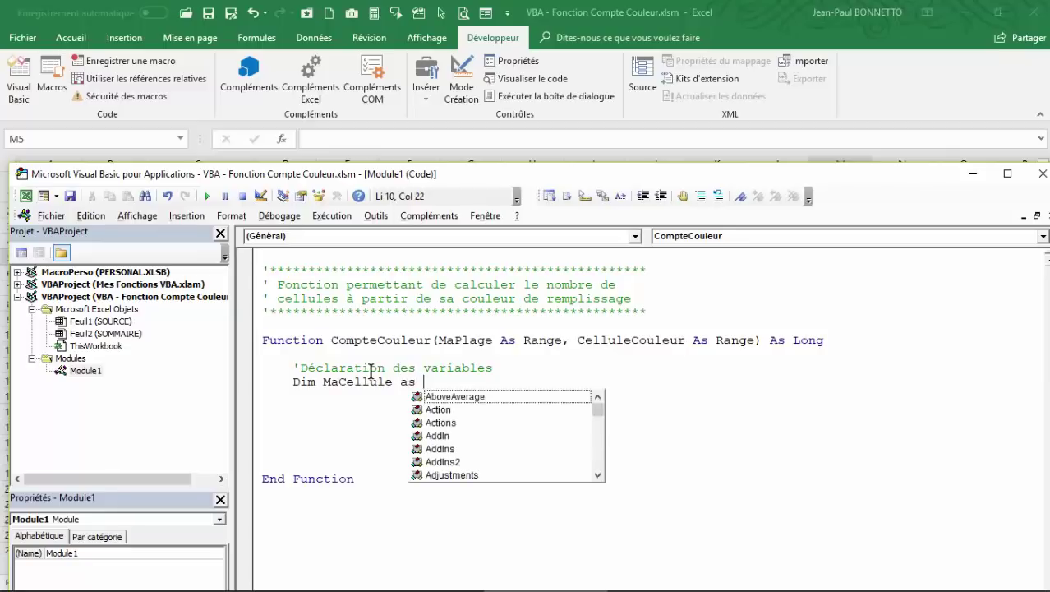
{"action": "type", "text": "range"}
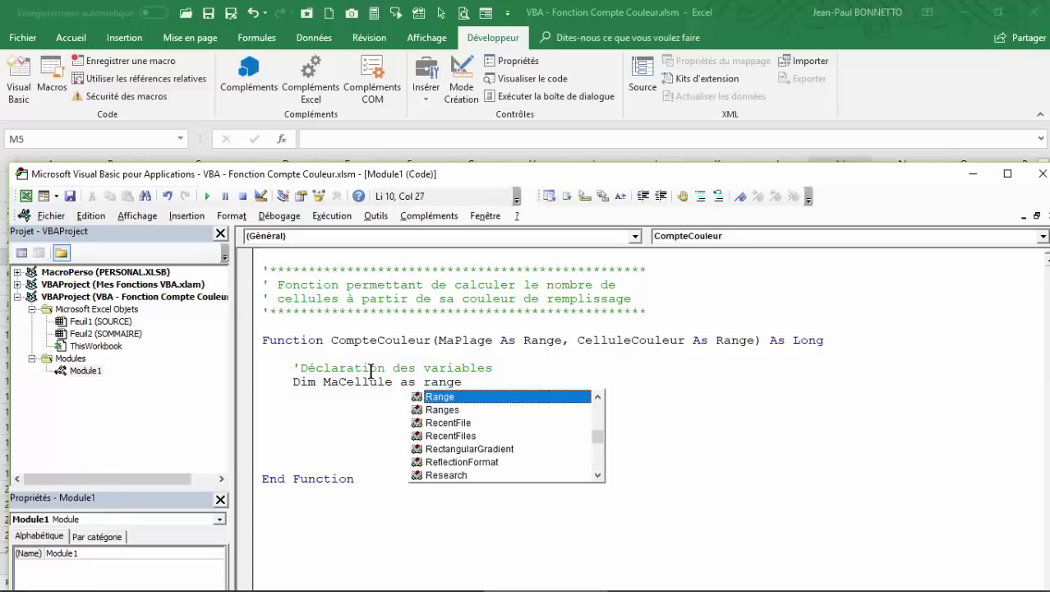
{"action": "key", "text": "Return"}
{"action": "type", "text": "Dim "}
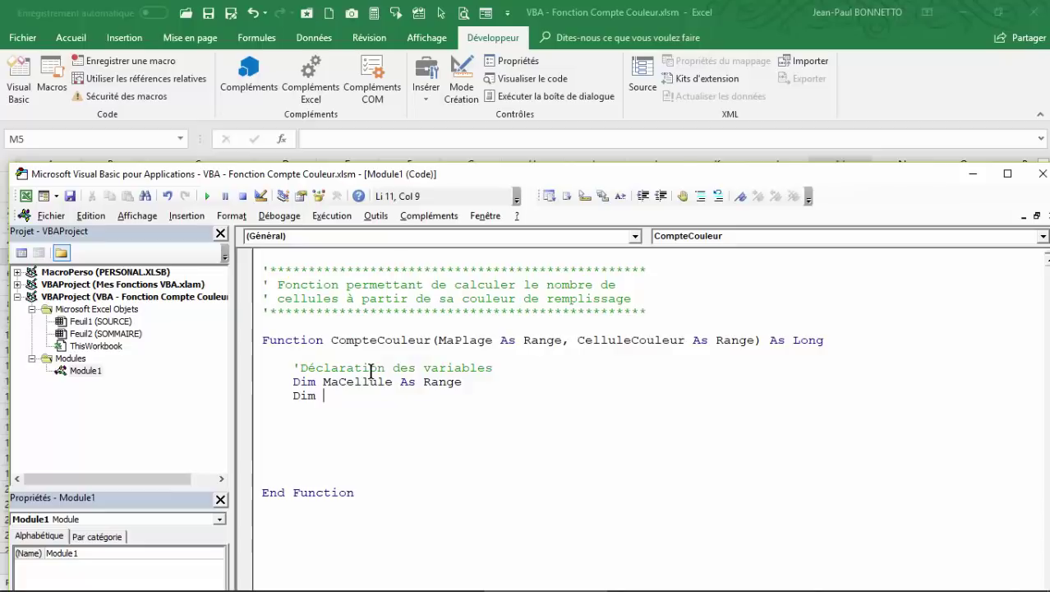
{"action": "type", "text": "MaCo"}
{"action": "type", "text": "uleur "}
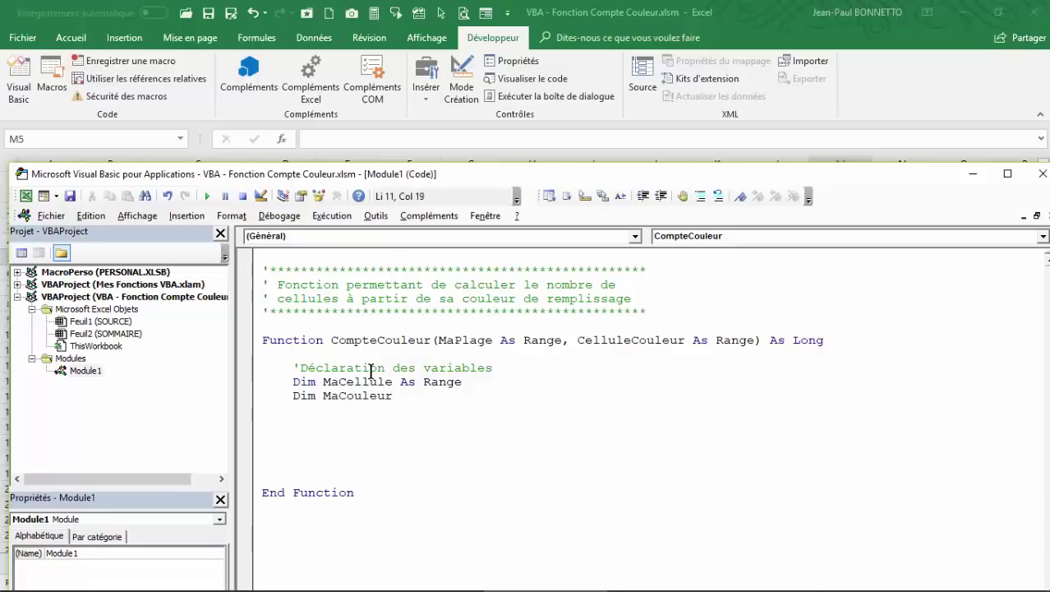
{"action": "type", "text": "as in"}
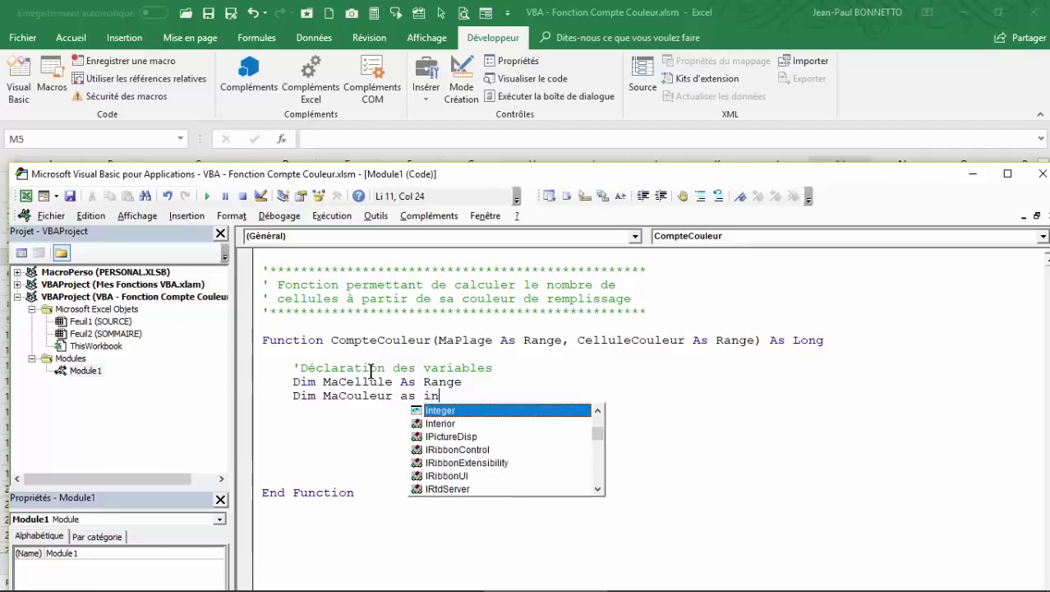
{"action": "key", "text": "BackSpace"}
{"action": "key", "text": "BackSpace"}
{"action": "type", "text": "lo"}
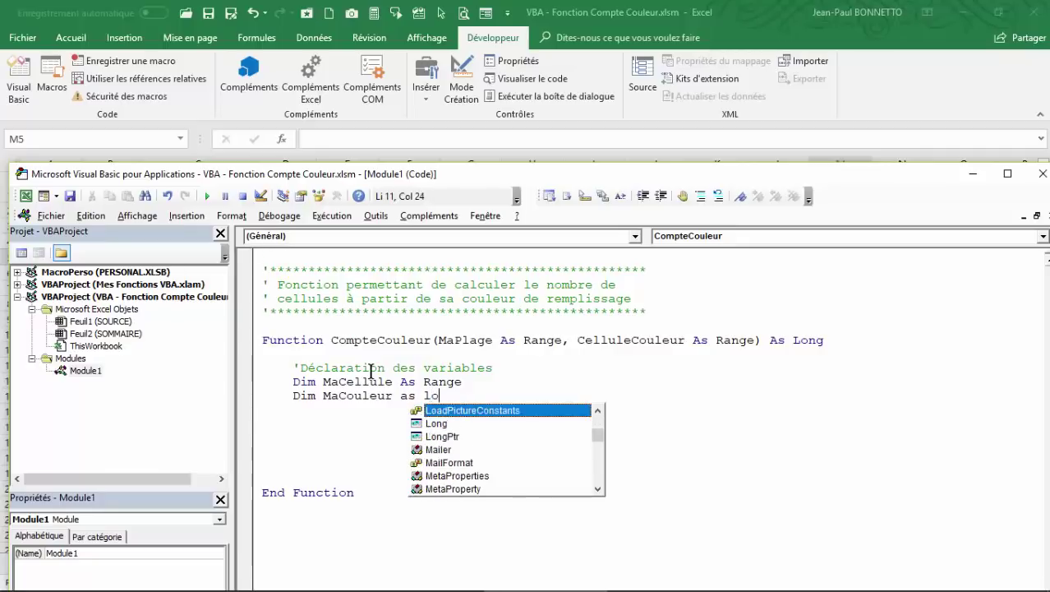
{"action": "type", "text": "ng"}
{"action": "key", "text": "Return"}
{"action": "key", "text": "Return"}
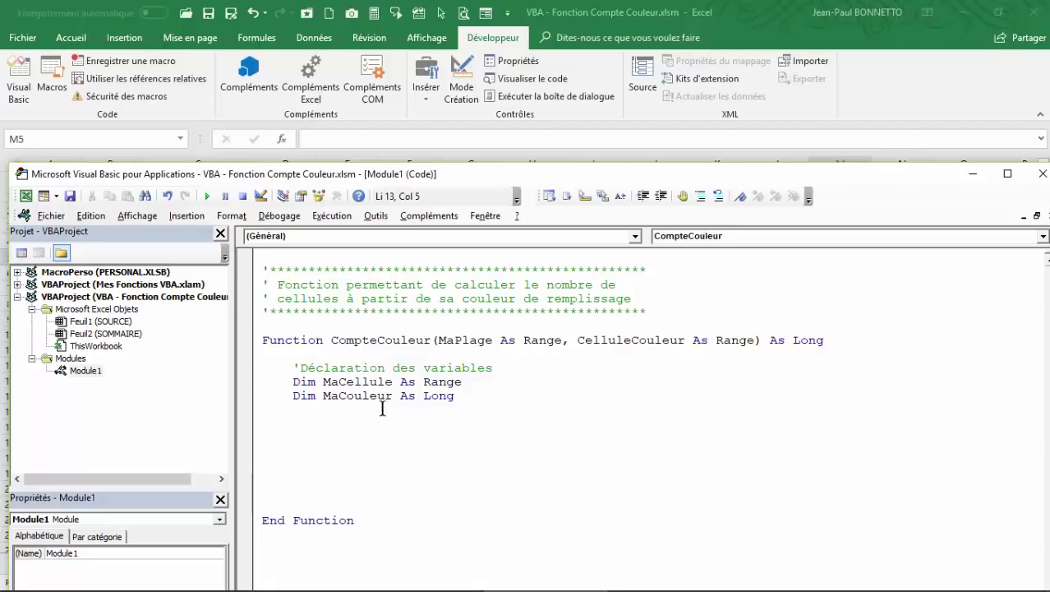
{"action": "mouse_move", "coordinate": [576, 179]}
{"action": "left_mouse_down"}
{"action": "mouse_move", "coordinate": [584, 348]}
{"action": "mouse_move", "coordinate": [565, 186]}
{"action": "mouse_move", "coordinate": [576, 166]}
{"action": "left_mouse_up"}
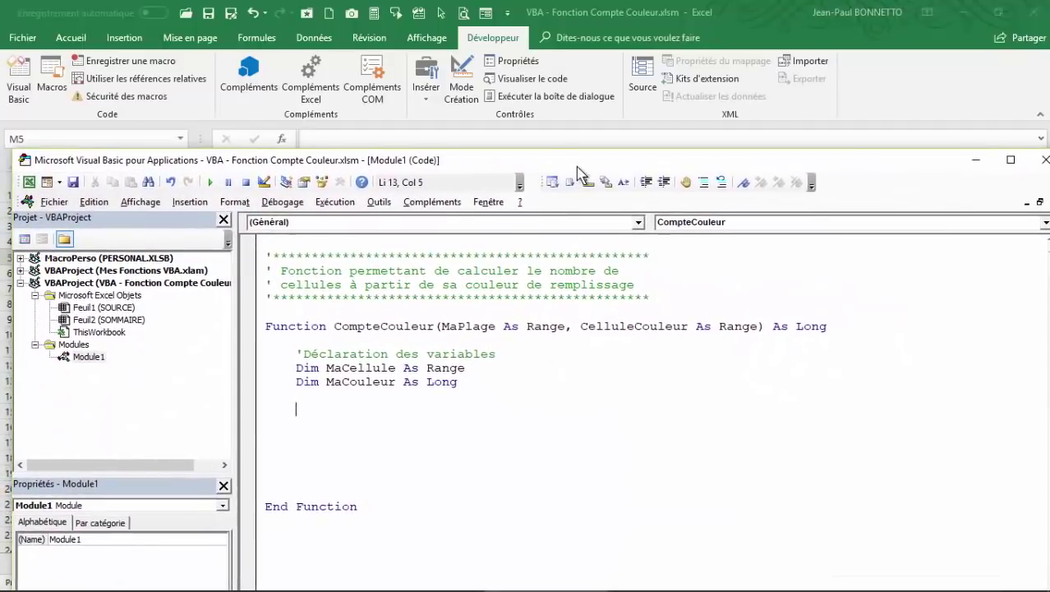
Write the comment 'Propriété permettant le recalcul automatique de la fonction'
{"action": "type", "text": "'"}
{"action": "type", "text": "Fonction"}
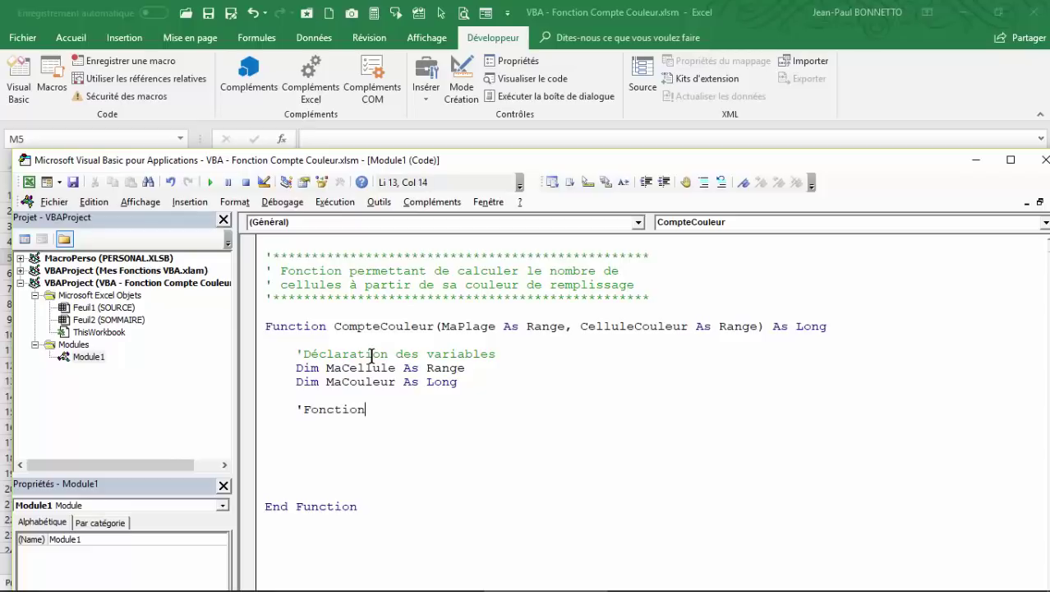
{"action": "key", "text": "BackSpace"}
{"action": "key", "text": "BackSpace"}
{"action": "key", "text": "BackSpace"}
{"action": "key", "text": "BackSpace"}
{"action": "key", "text": "BackSpace"}
{"action": "key", "text": "BackSpace"}
{"action": "key", "text": "BackSpace"}
{"action": "key", "text": "BackSpace"}
{"action": "type", "text": "Pri"}
{"action": "key", "text": "BackSpace"}
{"action": "type", "text": "opriét"}
{"action": "type", "text": "é permett"}
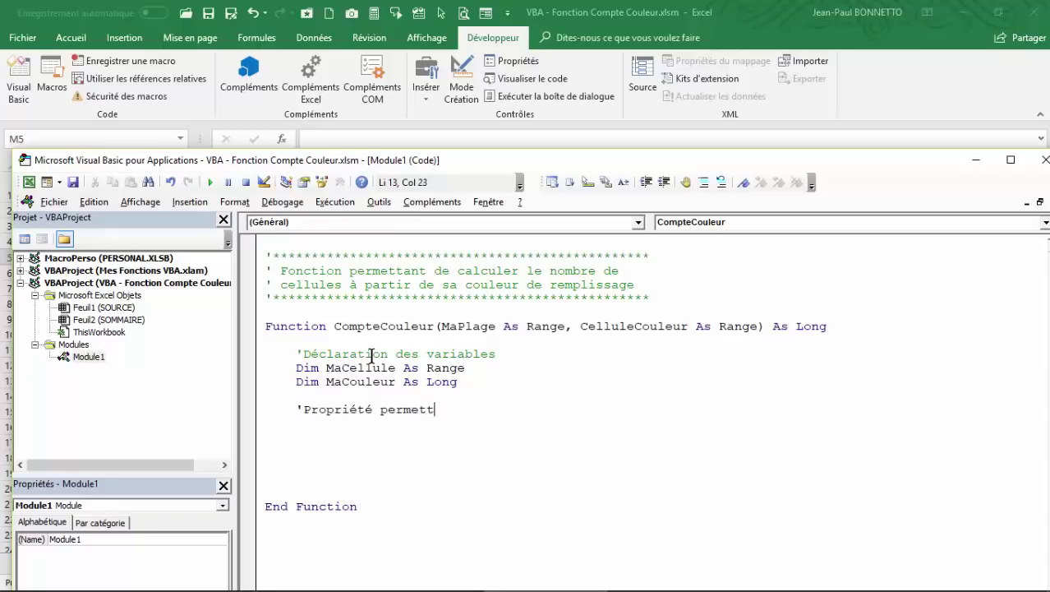
{"action": "type", "text": "ant le recal"}
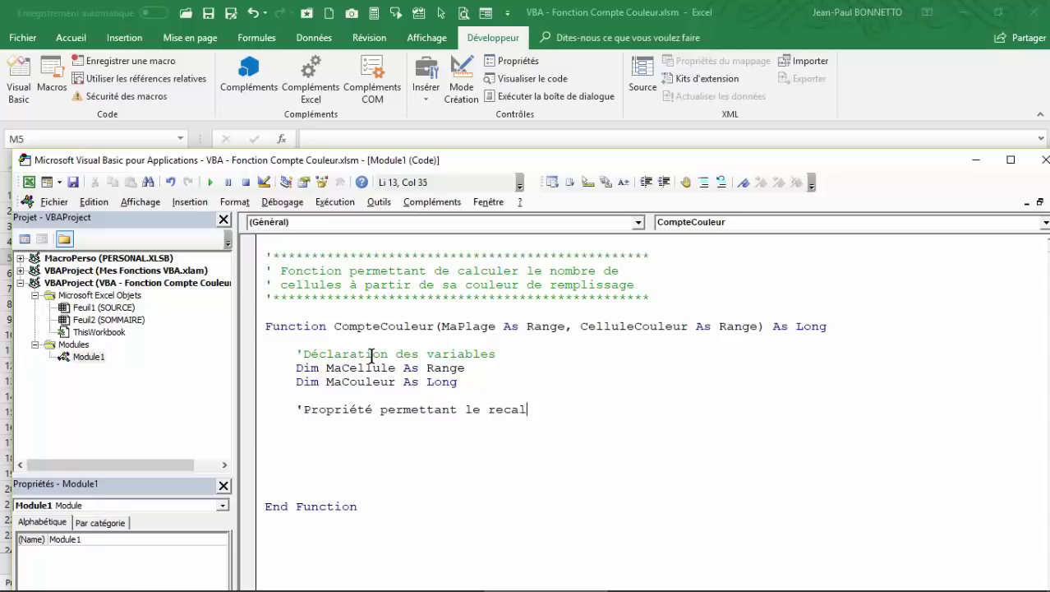
{"action": "type", "text": "cul autom"}
{"action": "type", "text": "aiq"}
{"action": "key", "text": "BackSpace"}
{"action": "key", "text": "BackSpace"}
{"action": "type", "text": "tique de la fon"}
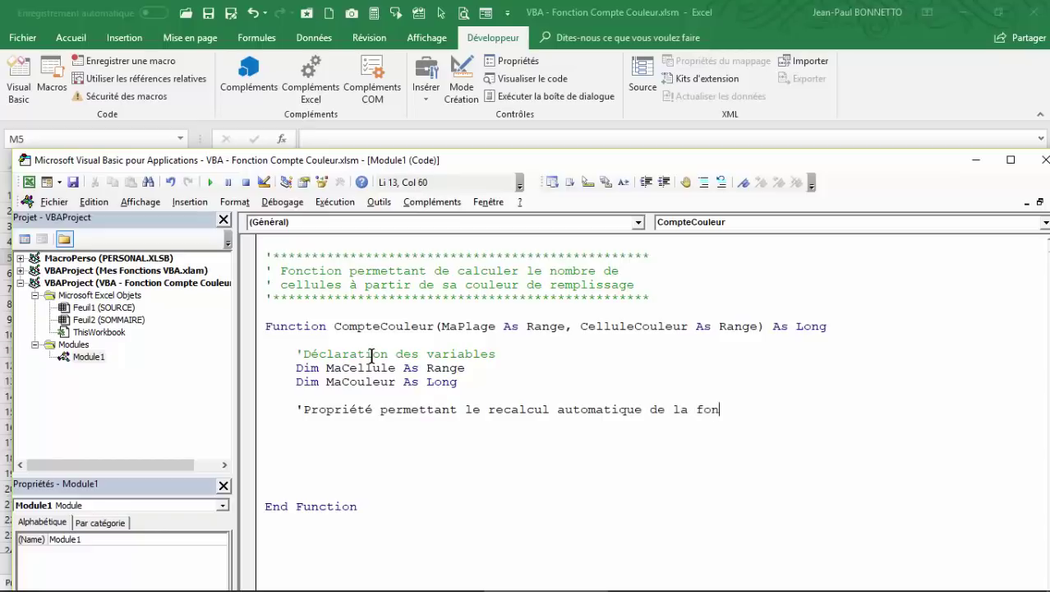
{"action": "type", "text": "ction"}
{"action": "key", "text": "Return"}
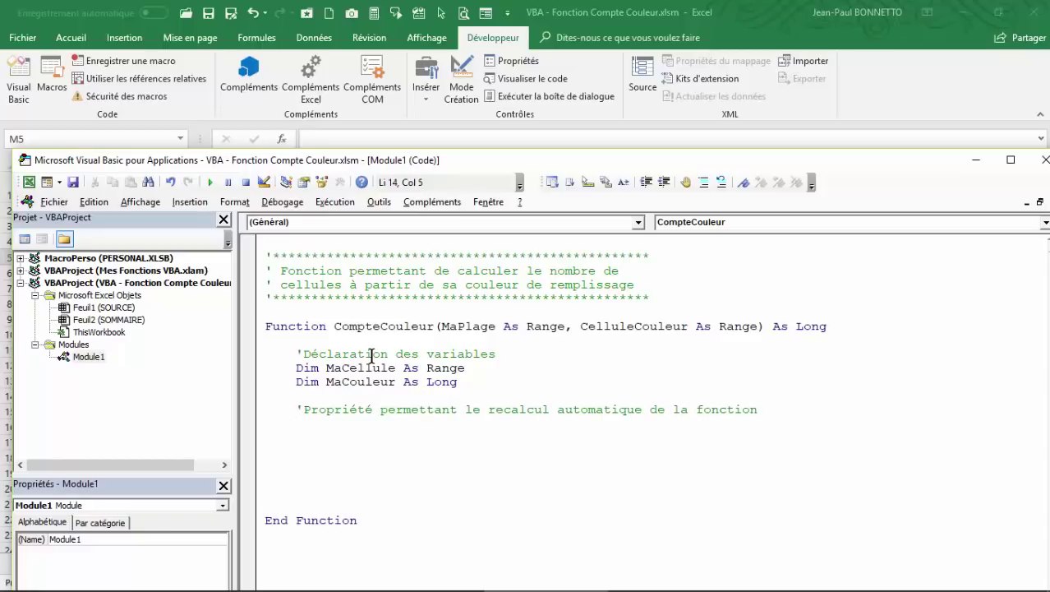
Add Application.Volatile beneath the comment, followed by a blank line
{"action": "type", "text": "Application"}
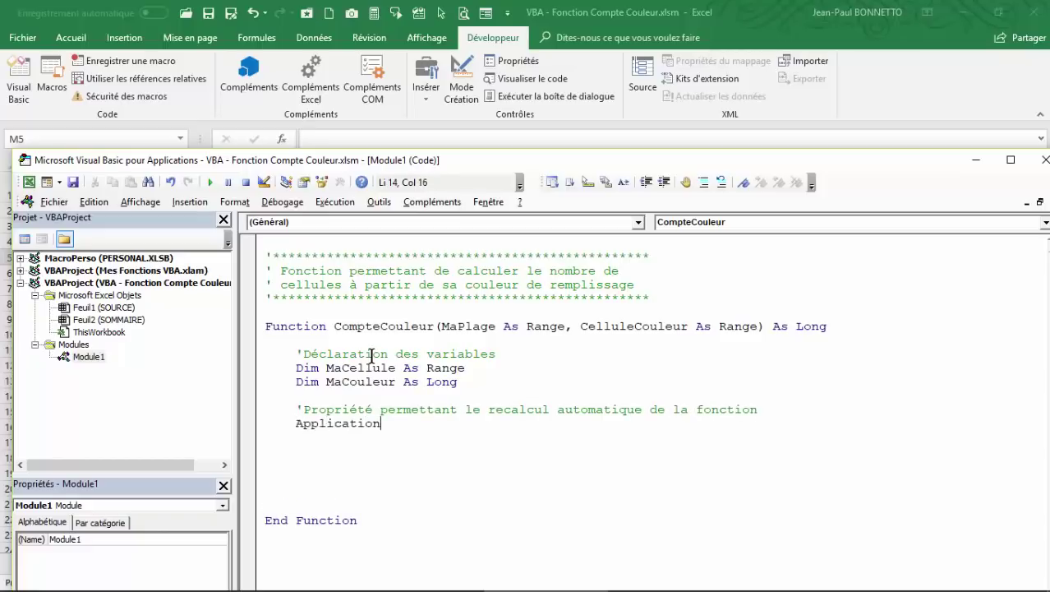
{"action": "type", "text": "."}
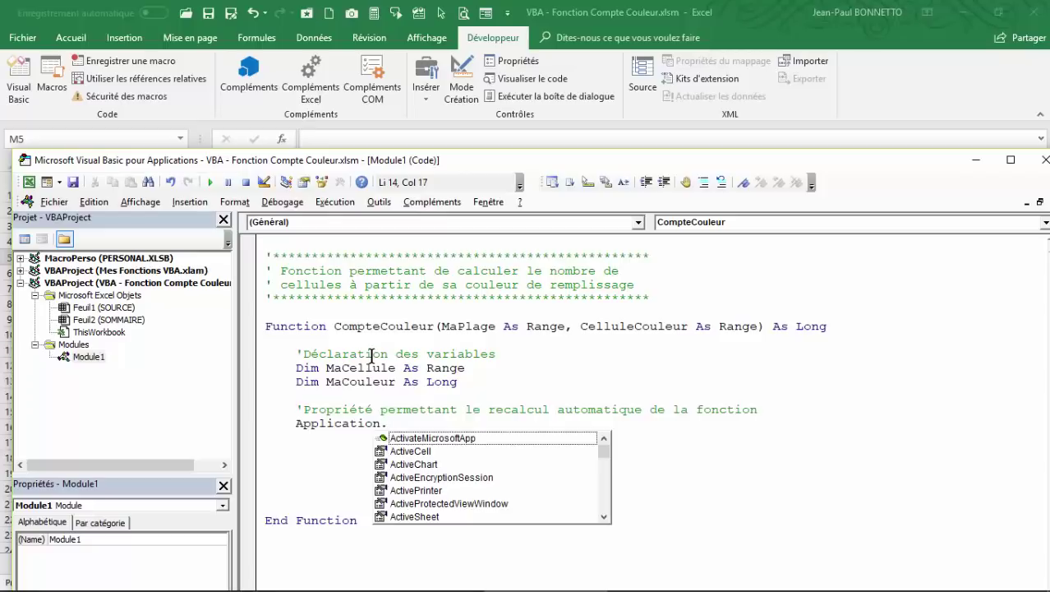
{"action": "type", "text": "vo"}
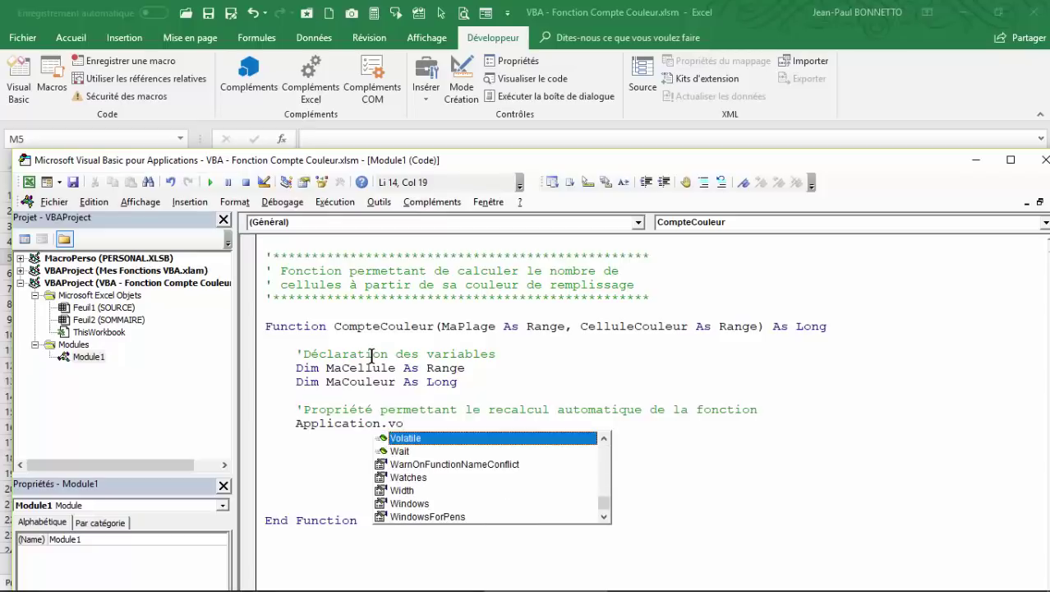
{"action": "key", "text": "Tab"}
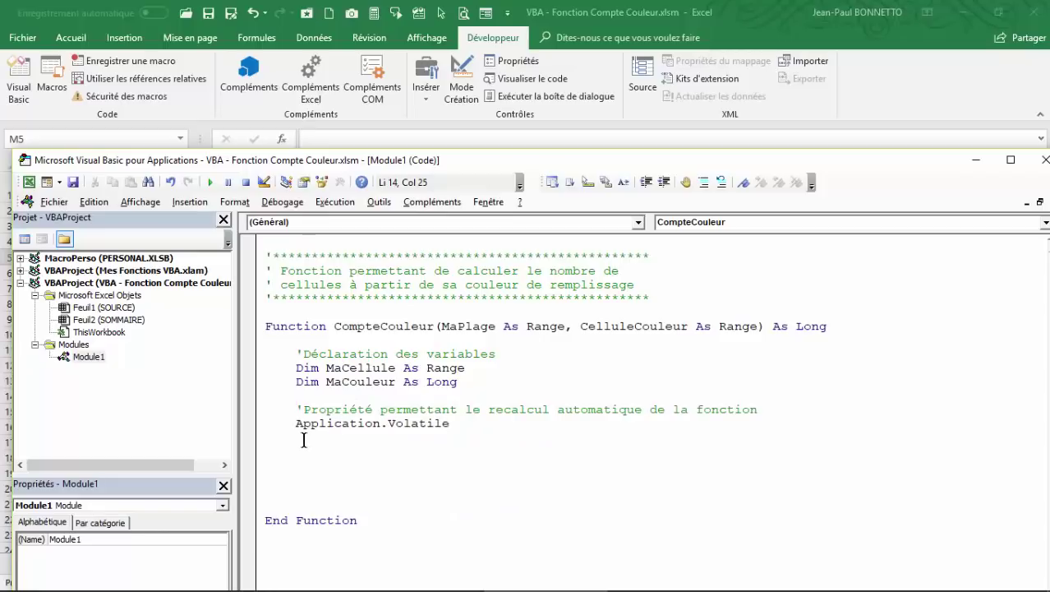
{"action": "left_click", "coordinate": [304, 440]}
{"action": "key", "text": "Return"}
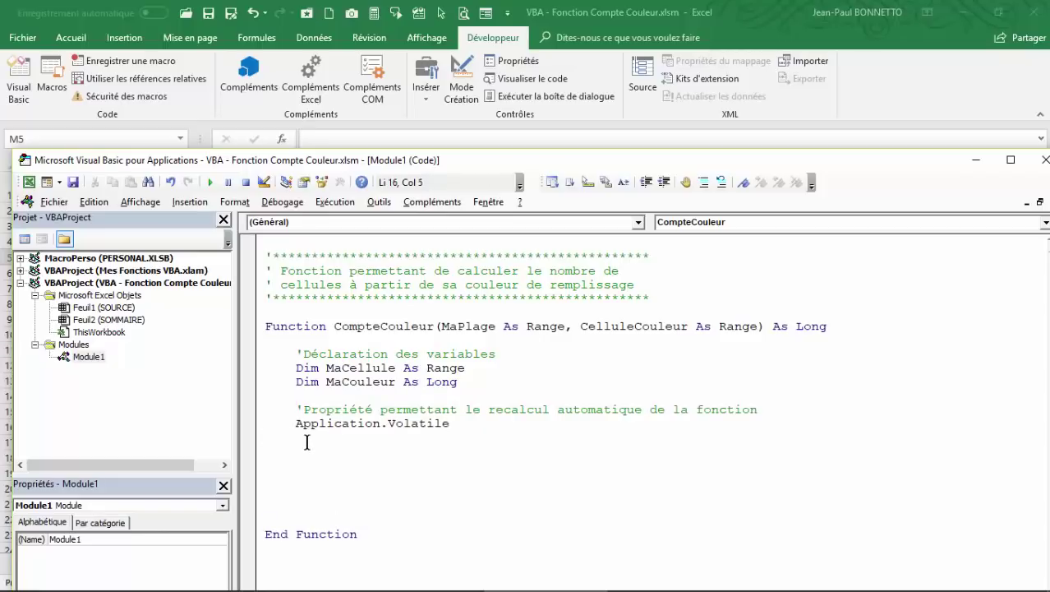
Write the comment 'On récupérer la couleur de référence dans la variable'
{"action": "type", "text": "'"}
{"action": "type", "text": "On récupérer "}
{"action": "type", "text": "la"}
{"action": "type", "text": " culeur"}
{"action": "key", "text": "BackSpace"}
{"action": "key", "text": "BackSpace"}
{"action": "key", "text": "BackSpace"}
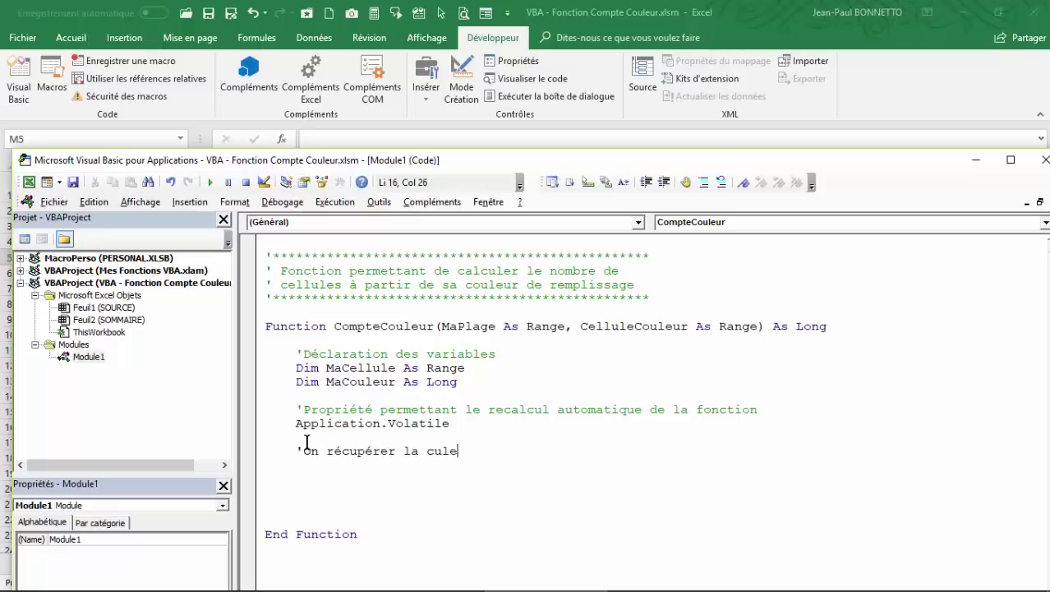
{"action": "key", "text": "BackSpace"}
{"action": "key", "text": "BackSpace"}
{"action": "type", "text": "ouleur "}
{"action": "type", "text": "de référence "}
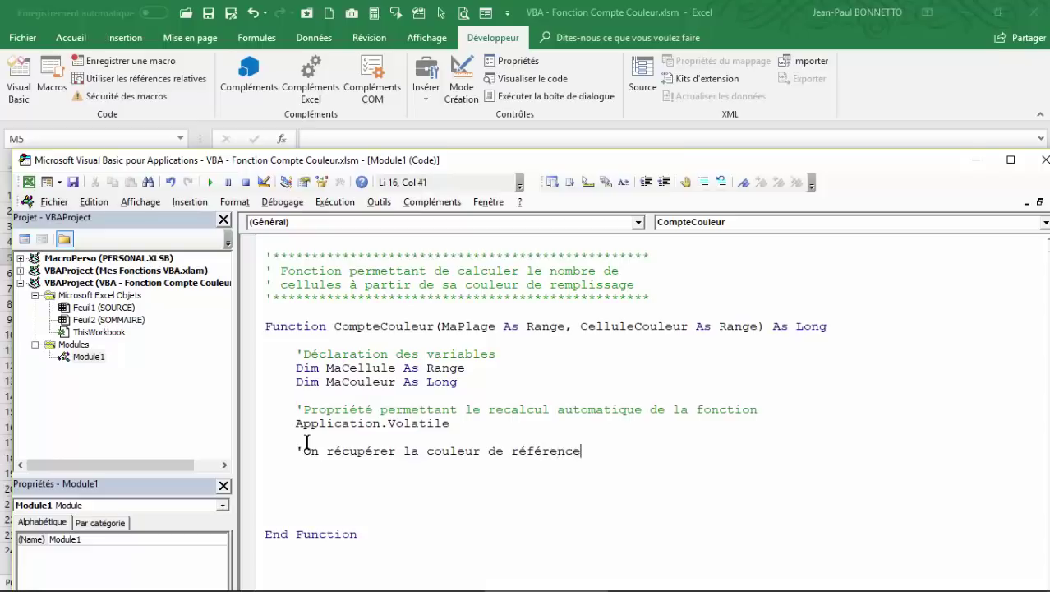
{"action": "type", "text": "da"}
{"action": "type", "text": "ns la va"}
{"action": "type", "text": "riable"}
{"action": "key", "text": "Return"}
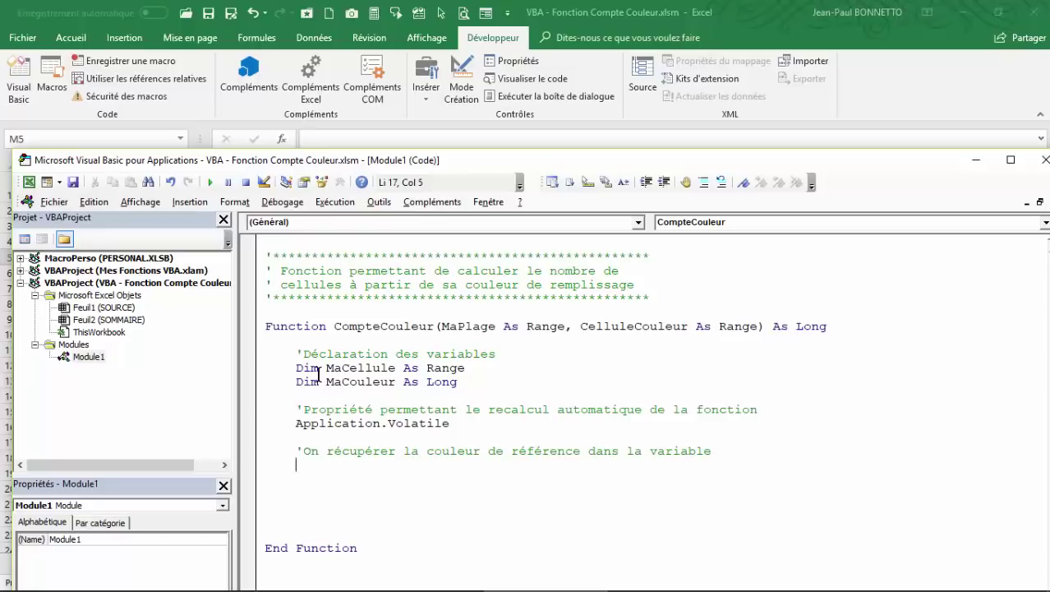
Assign MaCouleur = CelluleCouleur.Interior.ColorIndex on the next line
{"action": "type", "text": "Ma"}
{"action": "type", "text": "couleur "}
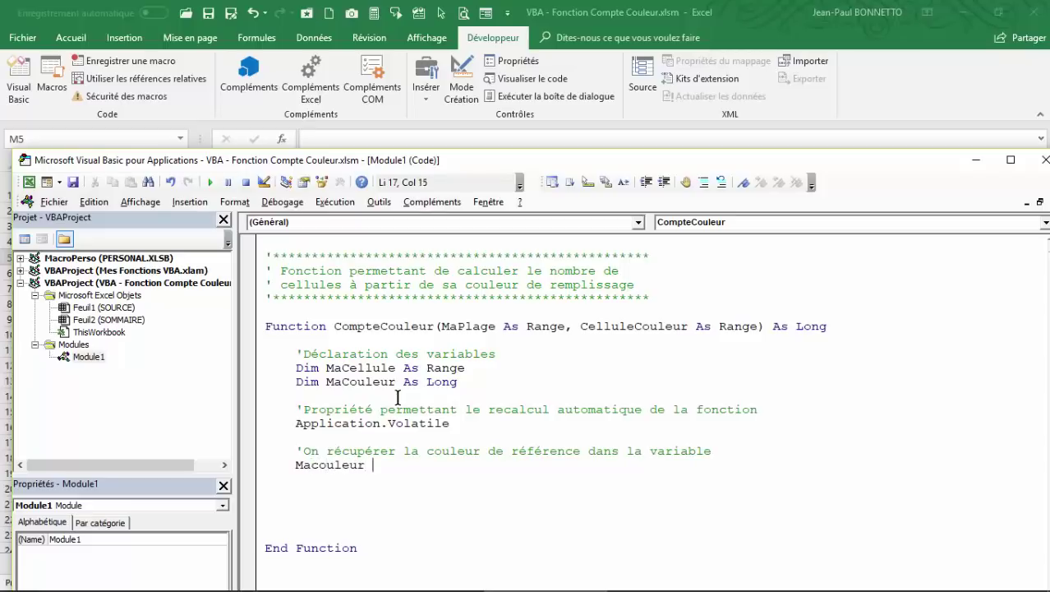
{"action": "type", "text": "= "}
{"action": "type", "text": "Cellul"}
{"action": "type", "text": "ecouleur"}
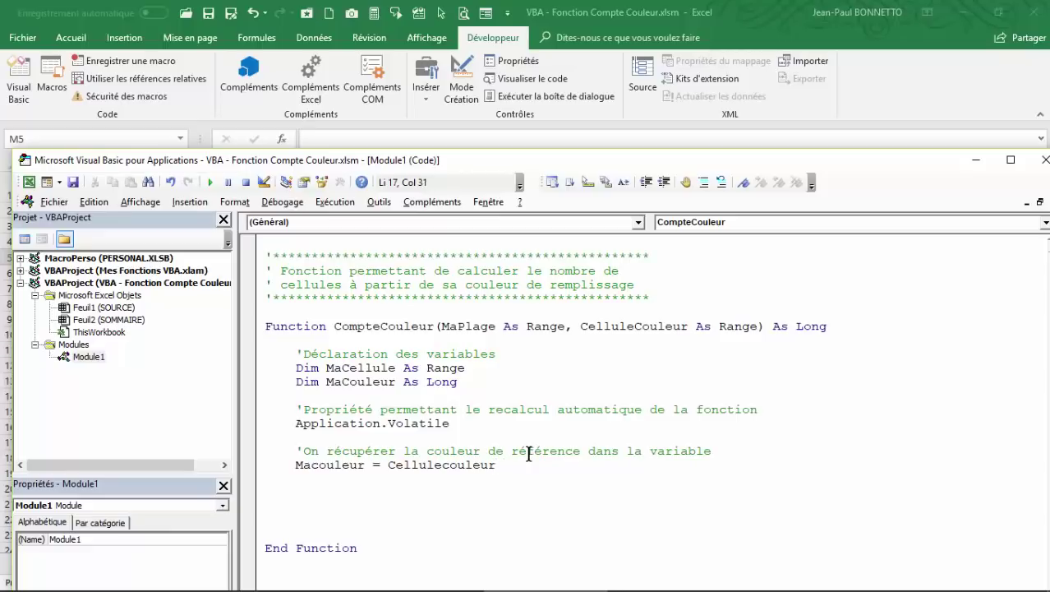
{"action": "type", "text": ".in"}
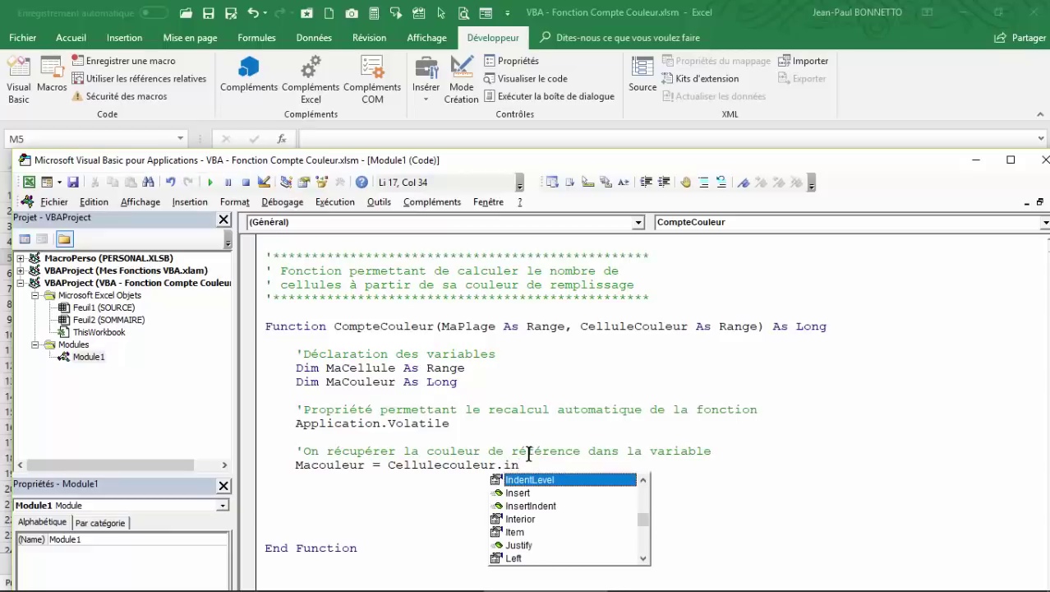
{"action": "key", "text": "Down"}
{"action": "key", "text": "Down"}
{"action": "key", "text": "Down"}
{"action": "key", "text": "Tab"}
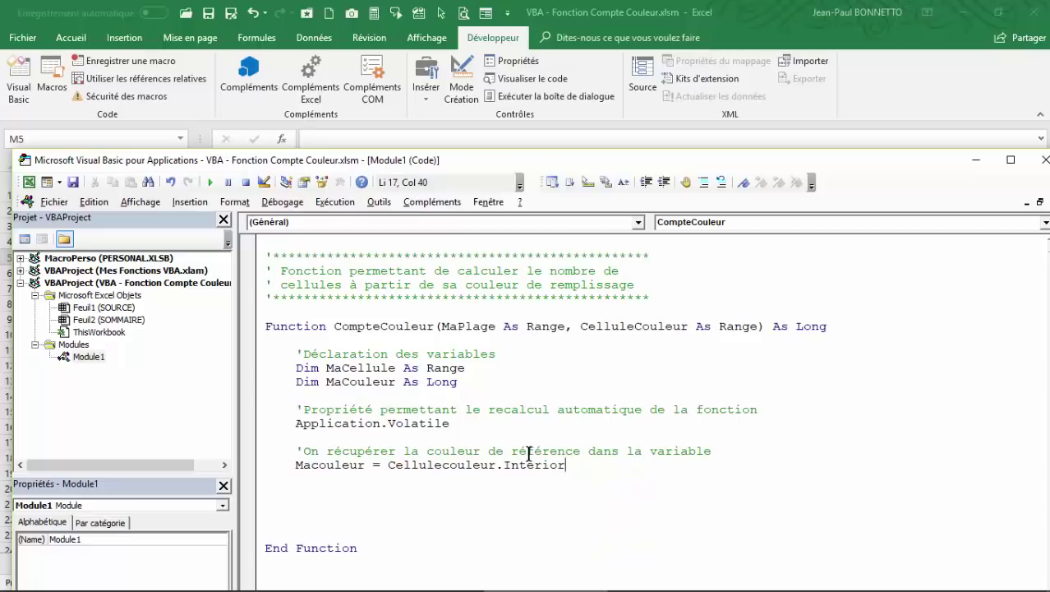
{"action": "type", "text": "."}
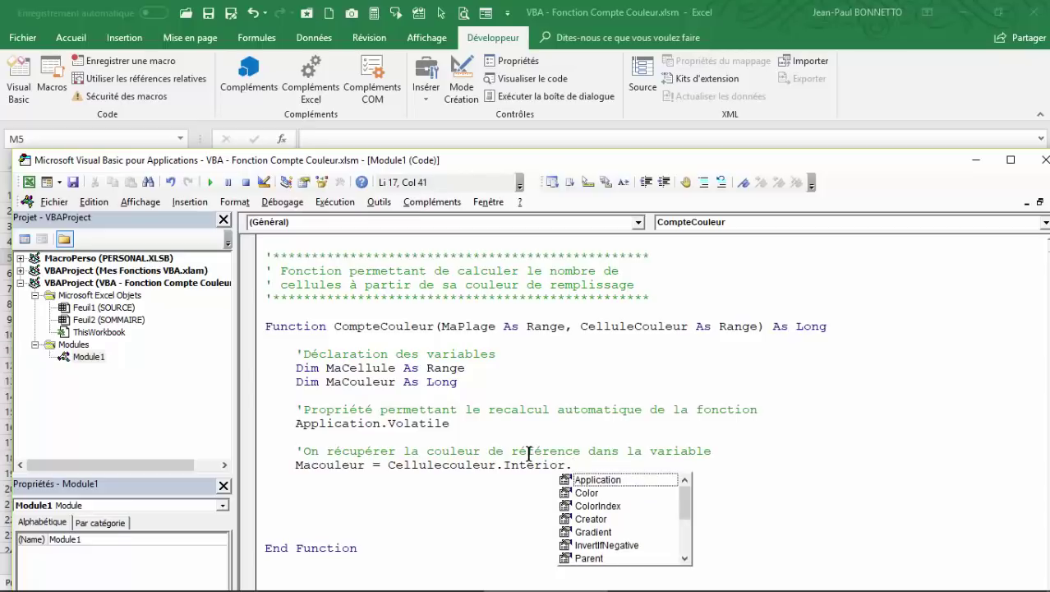
{"action": "type", "text": "col"}
{"action": "key", "text": "Tab"}
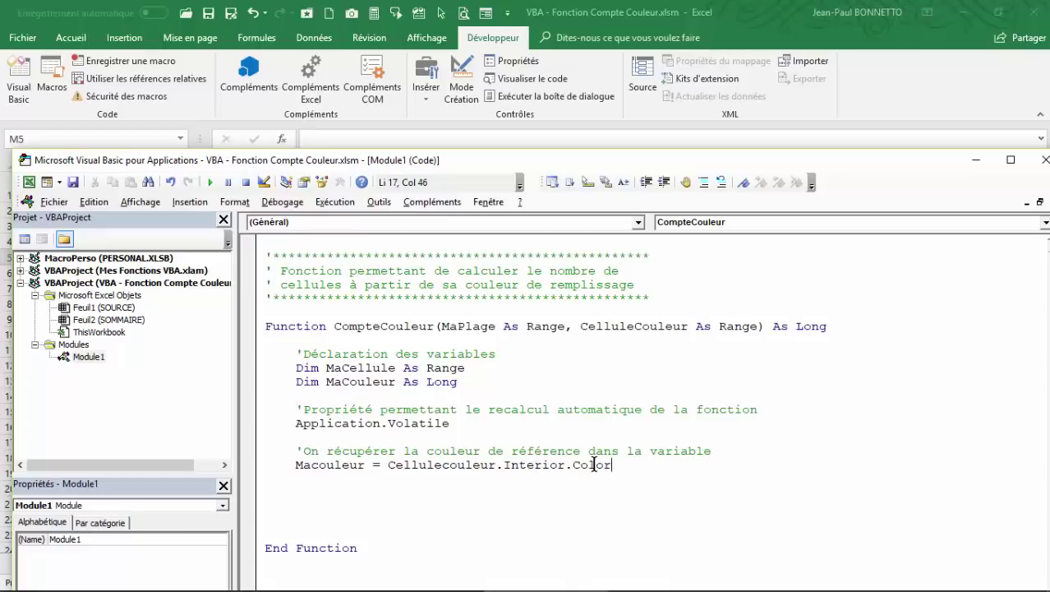
{"action": "type", "text": "inde"}
{"action": "type", "text": "x"}
After a blank line, write the comment 'On initialise le compteur à 0'
{"action": "key", "text": "Return"}
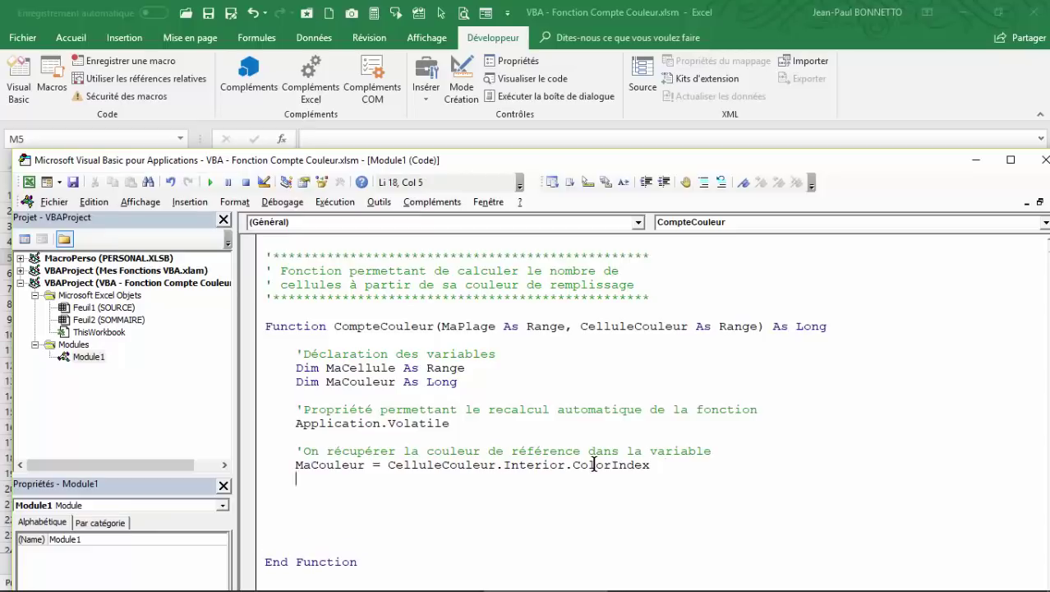
{"action": "key", "text": "Return"}
{"action": "type", "text": "'"}
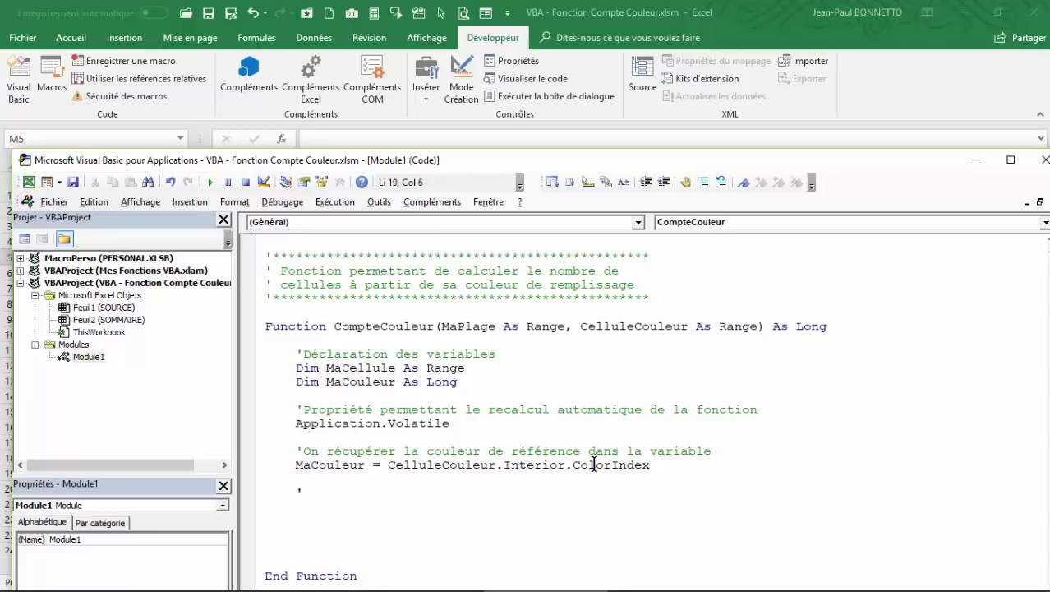
{"action": "type", "text": "On init"}
{"action": "type", "text": "ialise "}
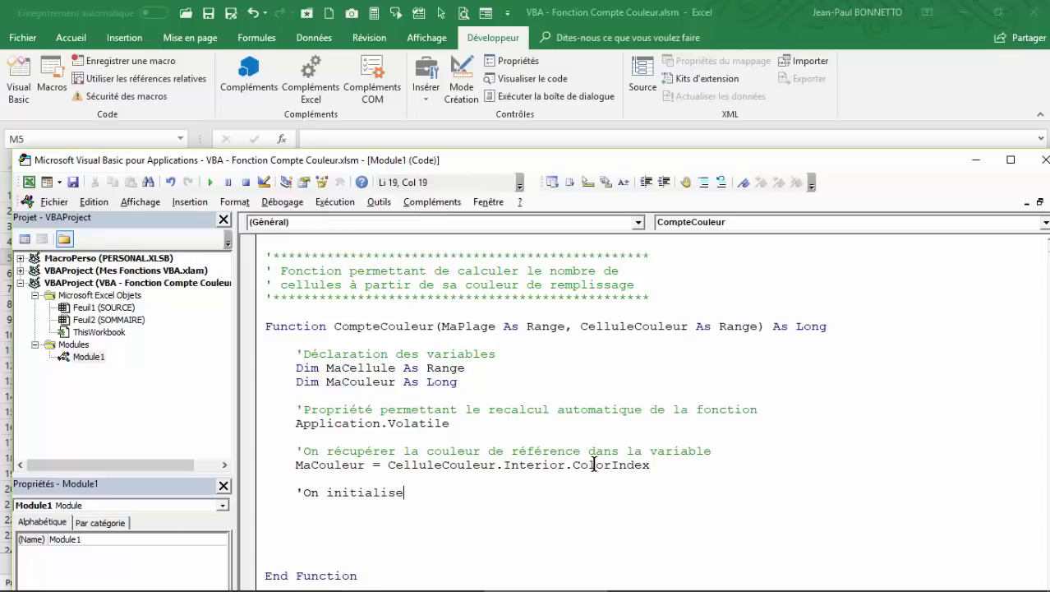
{"action": "type", "text": "la"}
{"action": "key", "text": "BackSpace"}
{"action": "type", "text": "compt"}
{"action": "key", "text": "BackSpace"}
{"action": "key", "text": "BackSpace"}
{"action": "key", "text": "BackSpace"}
{"action": "key", "text": "BackSpace"}
{"action": "key", "text": "BackSpace"}
{"action": "key", "text": "BackSpace"}
{"action": "type", "text": "e c"}
{"action": "type", "text": "ompteur à"}
{"action": "type", "text": " 0"}
{"action": "key", "text": "Return"}
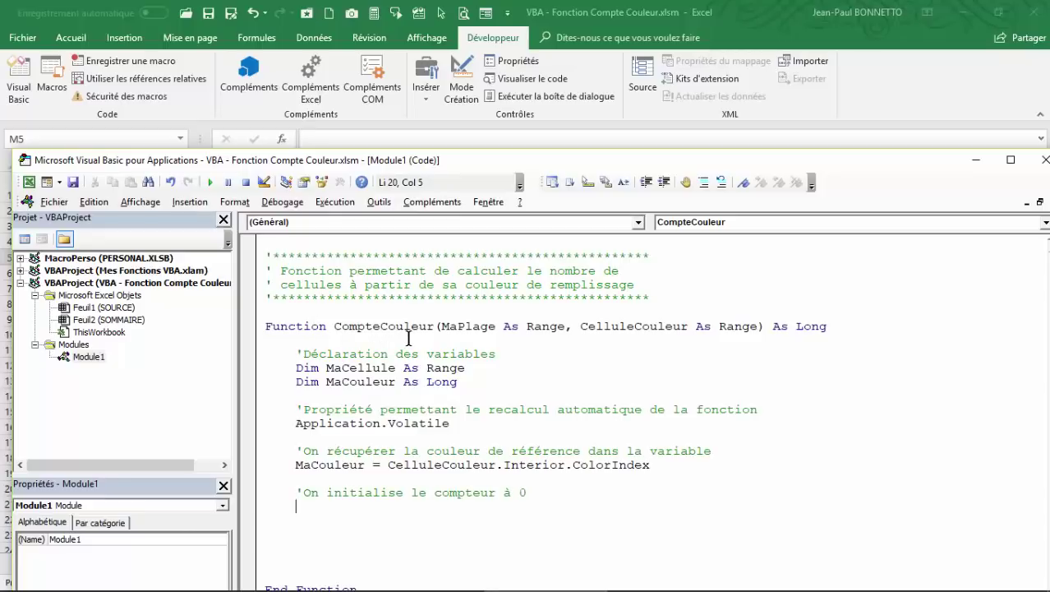
Reset the counter with CompteCouleur = 0 below the comment
{"action": "type", "text": "Compte Co"}
{"action": "type", "text": "uleur = 0"}
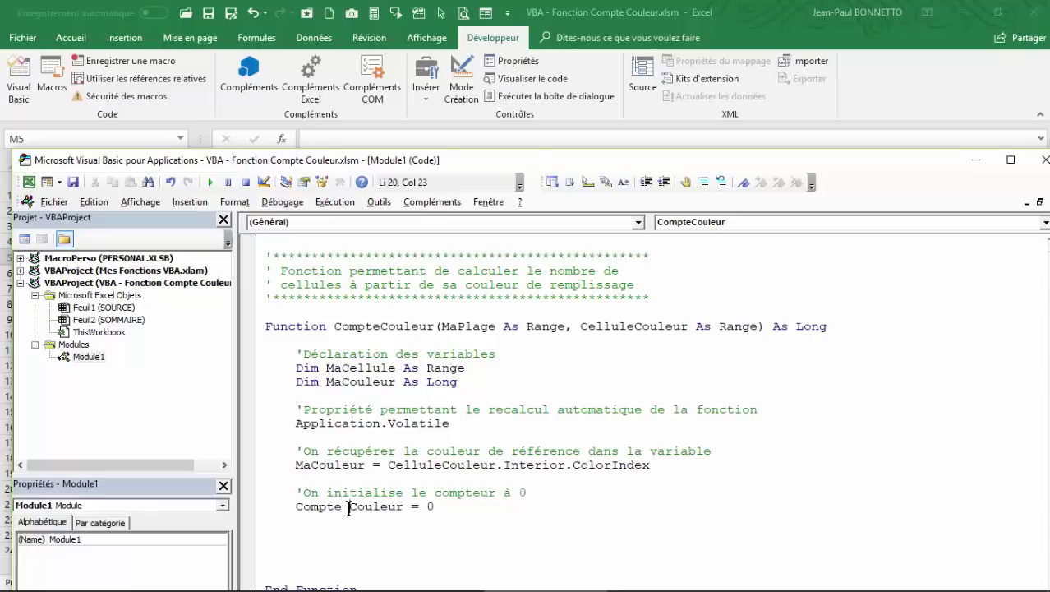
{"action": "key", "text": "BackSpace"}
{"action": "left_click", "coordinate": [314, 526]}
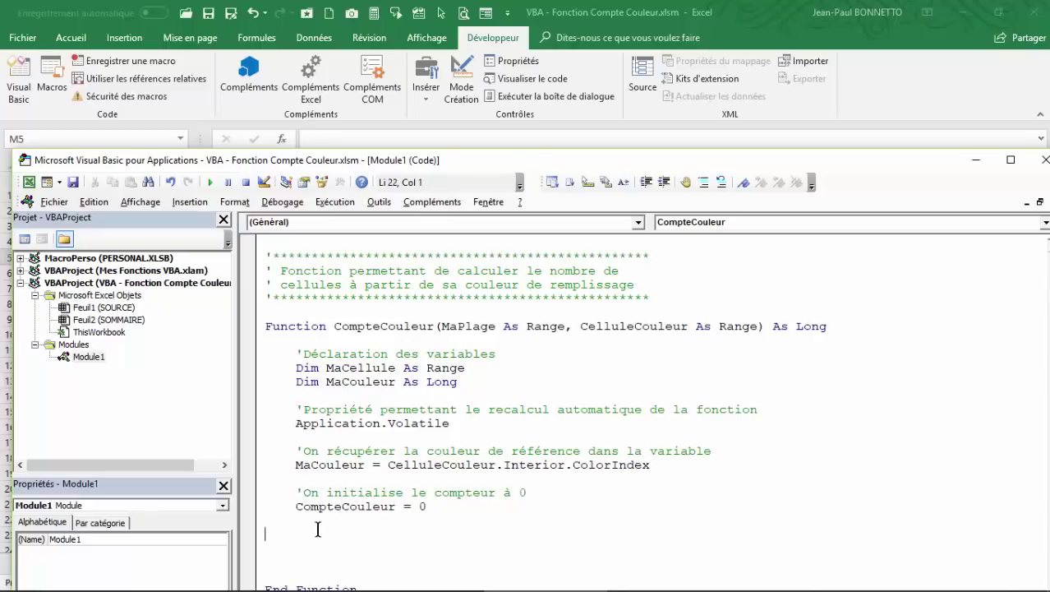
{"action": "left_click", "coordinate": [552, 490]}
{"action": "left_click", "coordinate": [315, 533]}
Add the comment 'On boucle toutes les cellules de la plage sélectionnée' and For Each MaCellule In MaPlage
{"action": "left_click_drag", "start_coordinate": [816, 160], "coordinate": [830, 88]}
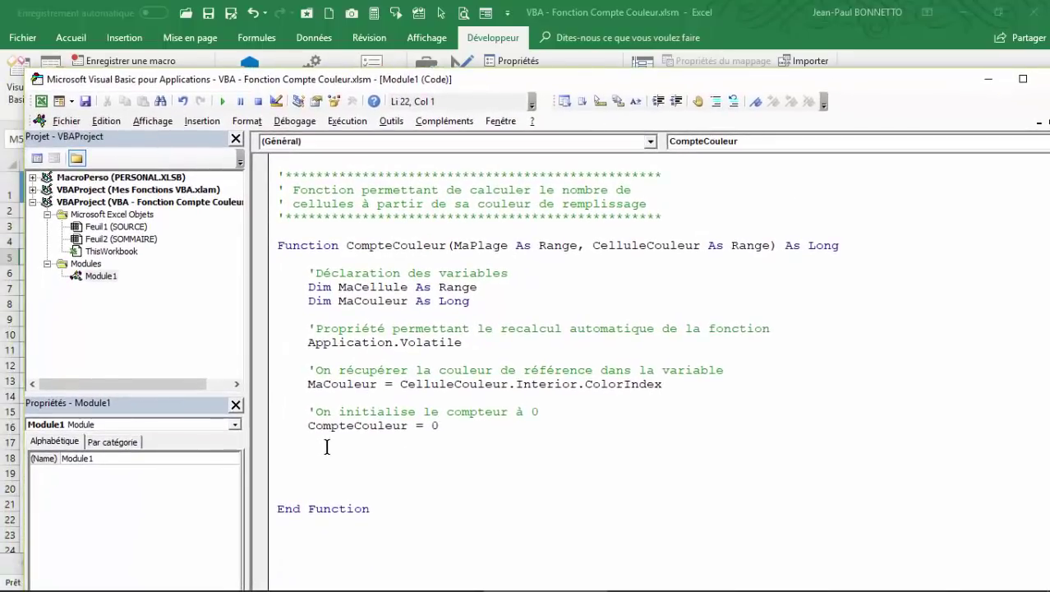
{"action": "key", "text": "Tab"}
{"action": "type", "text": "On "}
{"action": "type", "text": "b"}
{"action": "type", "text": "oucle tou"}
{"action": "type", "text": "tes les c"}
{"action": "type", "text": "ellules d"}
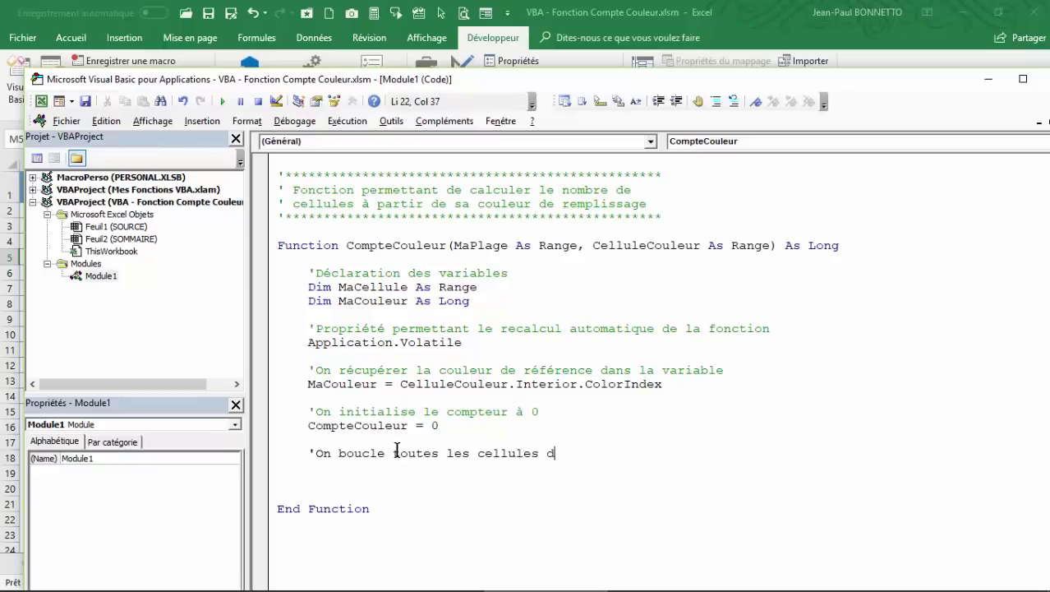
{"action": "type", "text": "e la plage s"}
{"action": "type", "text": "élect"}
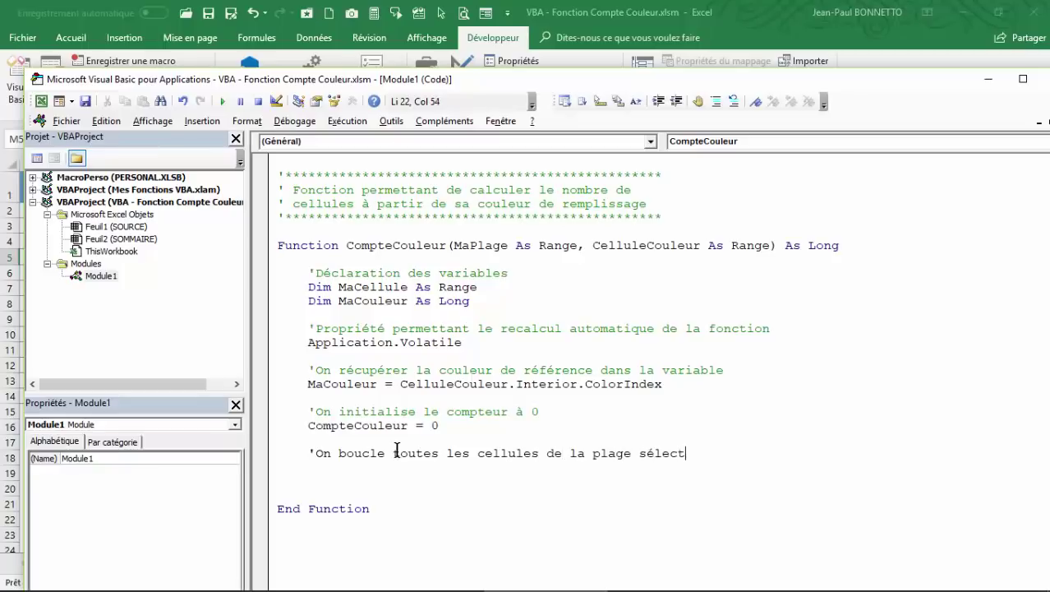
{"action": "type", "text": "ionnée"}
{"action": "key", "text": "Return"}
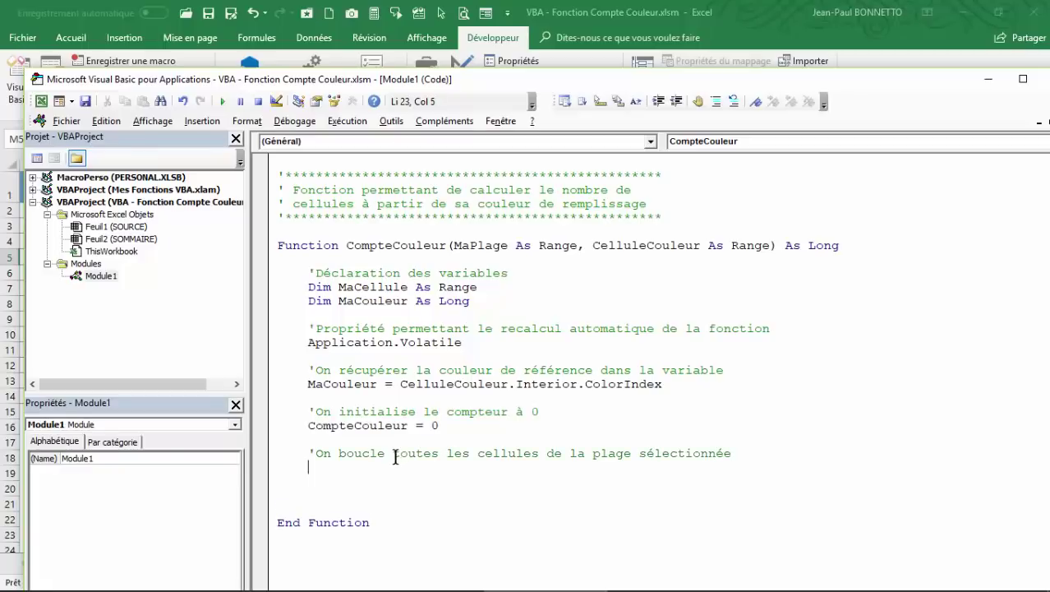
{"action": "type", "text": "For Each "}
{"action": "type", "text": "Mac"}
{"action": "type", "text": "ell"}
{"action": "type", "text": "ule in "}
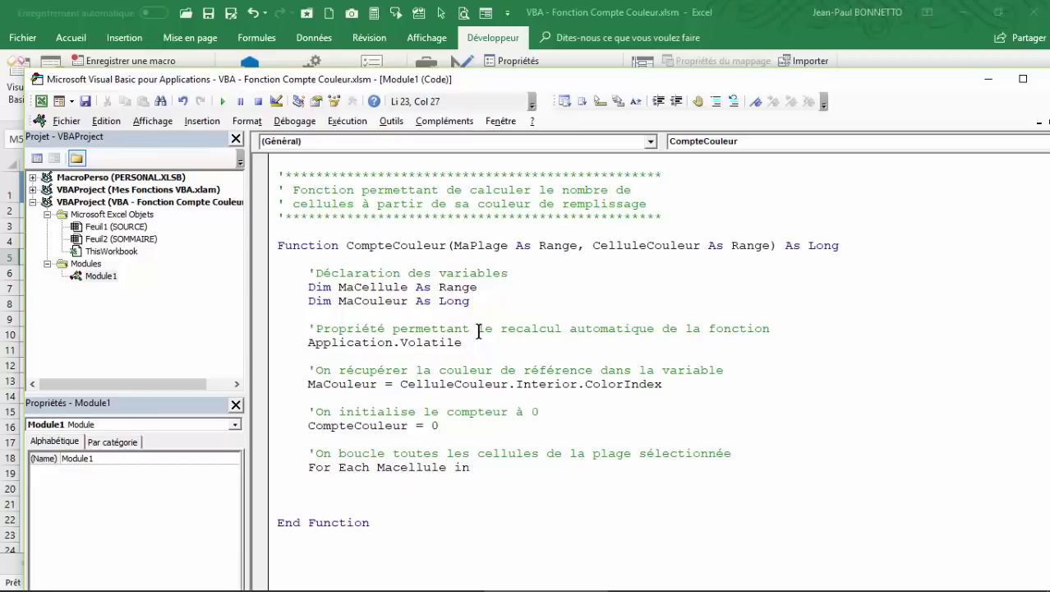
{"action": "type", "text": "Mapl"}
{"action": "type", "text": "age"}
{"action": "left_click_drag", "start_coordinate": [564, 86], "coordinate": [580, 351]}
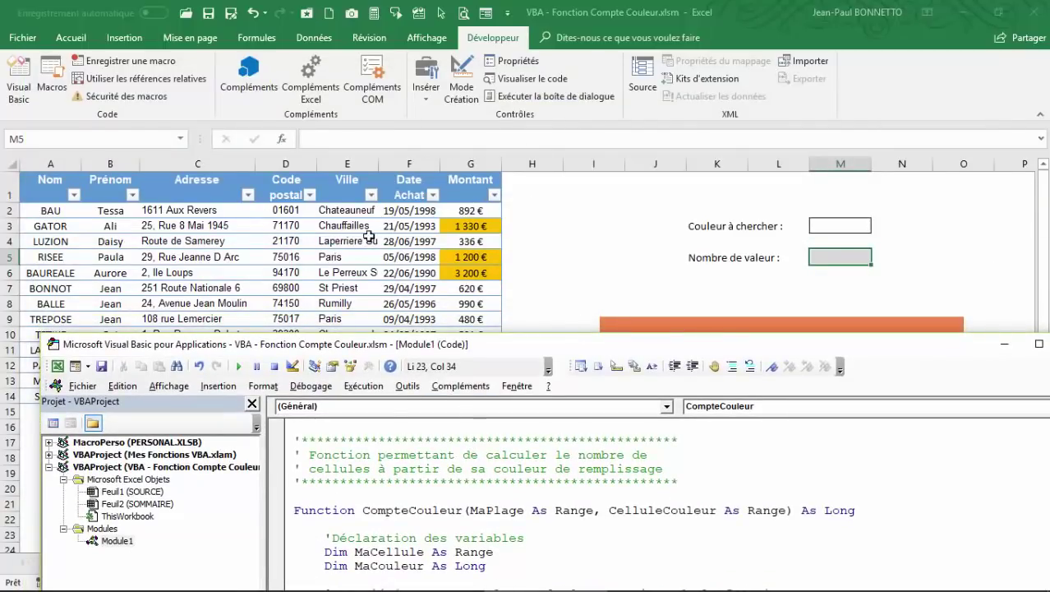
{"action": "left_click_drag", "start_coordinate": [644, 350], "coordinate": [663, 165]}
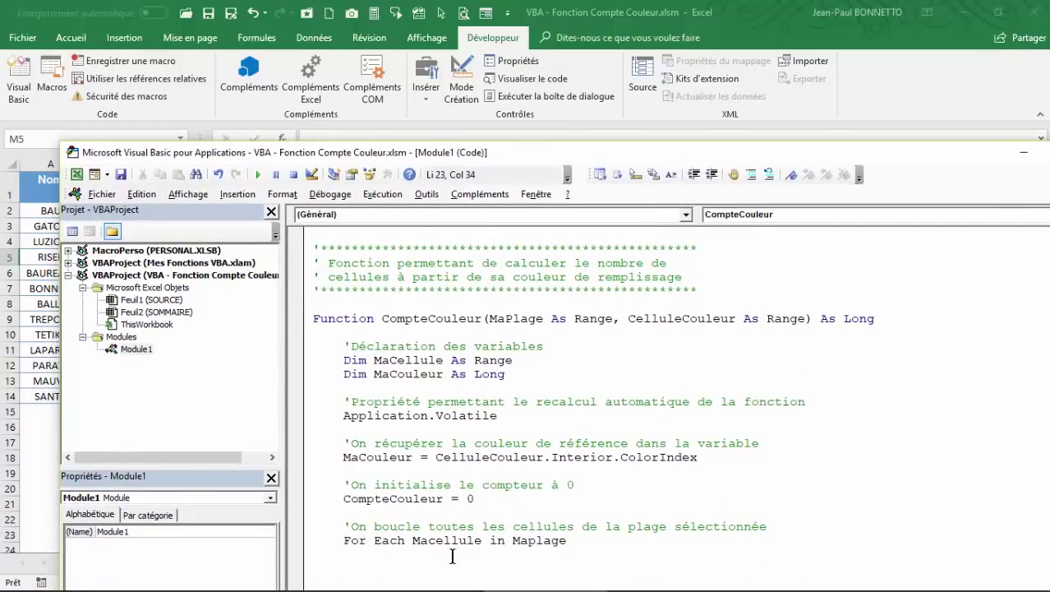
{"action": "key", "text": "Return"}
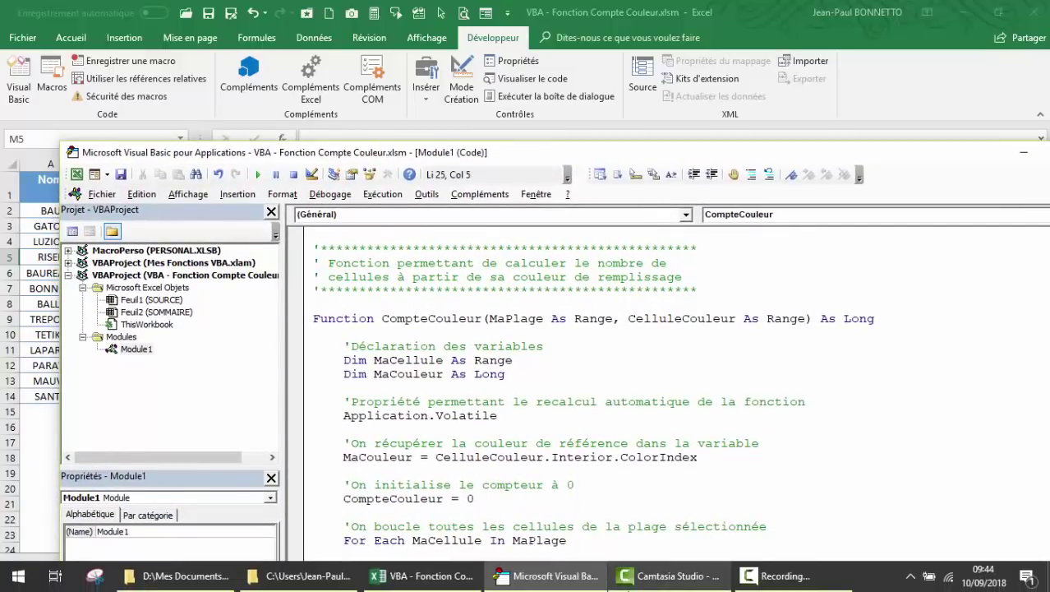
{"action": "key", "text": "Return"}
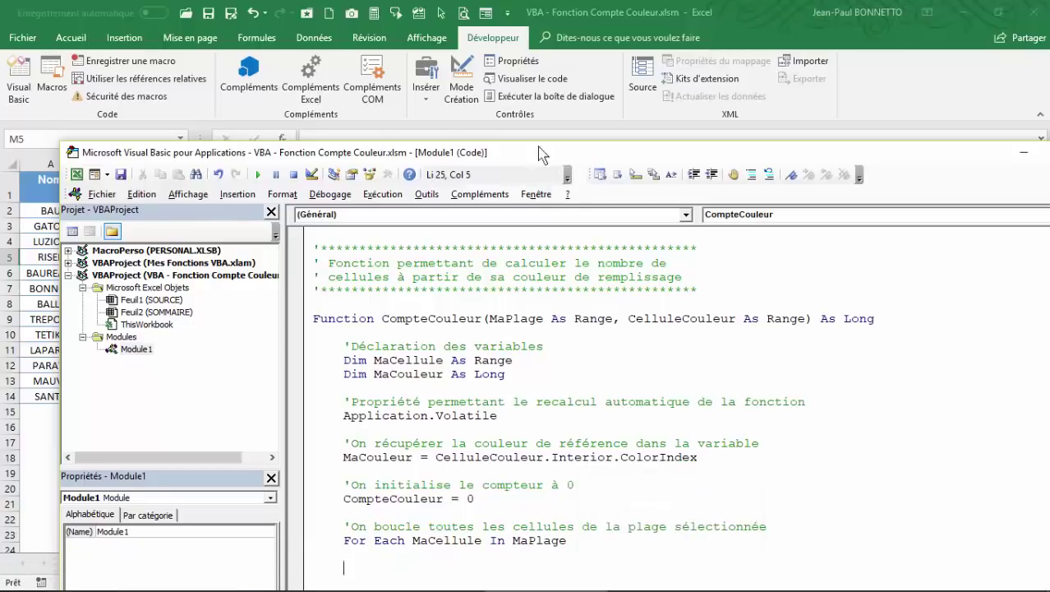
{"action": "left_click_drag", "start_coordinate": [542, 153], "coordinate": [508, 89]}
Close the loop with Next MaCellule and add the comment 'Si une des cellules correspond à la couleur cherchée ALORS'
{"action": "left_click", "coordinate": [321, 516]}
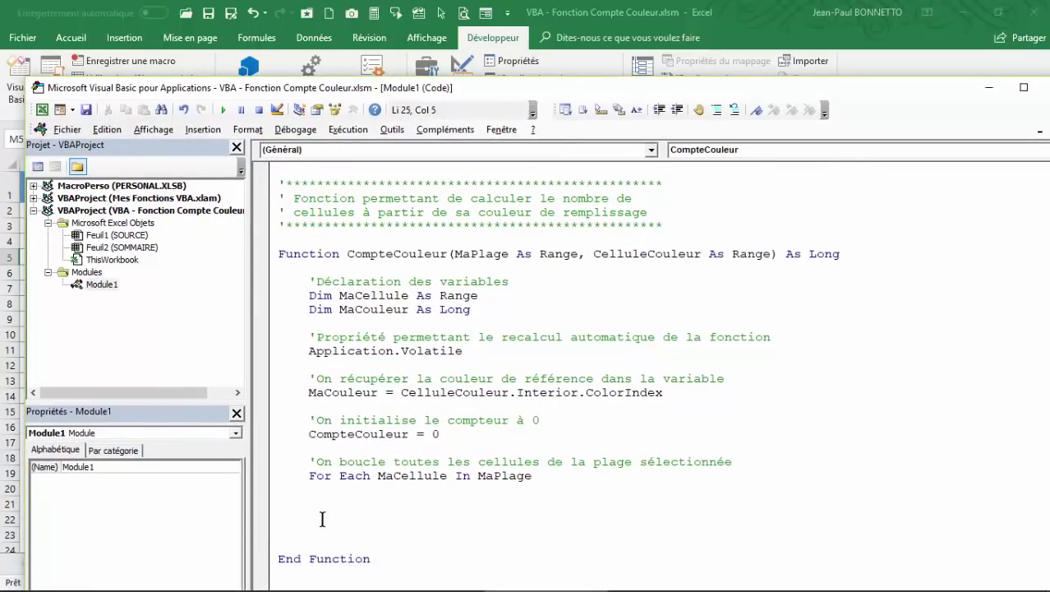
{"action": "key", "text": "Tab"}
{"action": "type", "text": "ne"}
{"action": "type", "text": "xt mac"}
{"action": "type", "text": "ellule"}
{"action": "left_click", "coordinate": [323, 488]}
{"action": "type", "text": "'S"}
{"action": "type", "text": "i une d"}
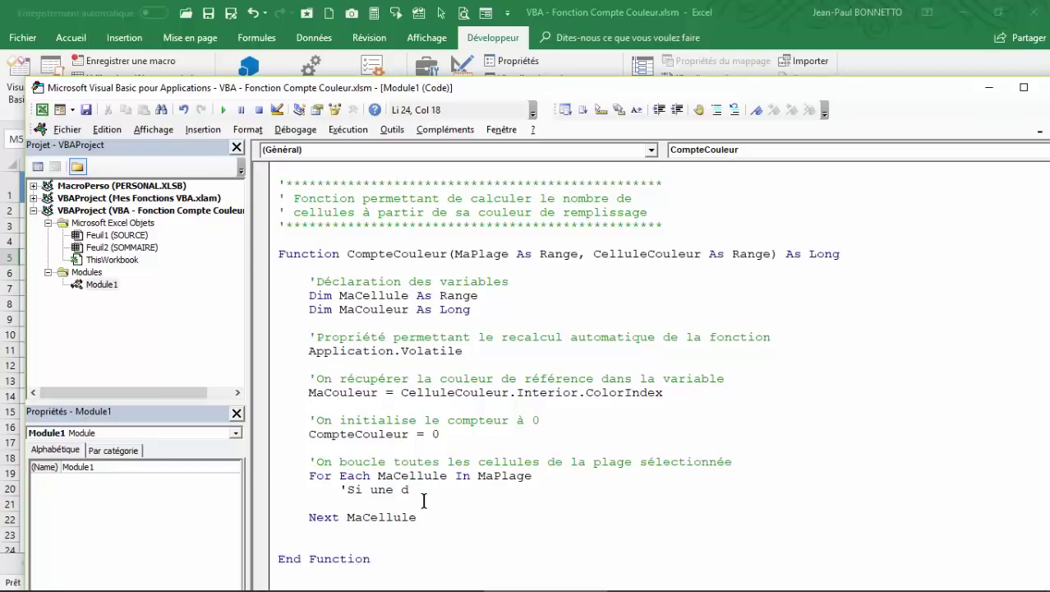
{"action": "type", "text": "es"}
{"action": "type", "text": " cellueles"}
{"action": "key", "text": "BackSpace"}
{"action": "key", "text": "BackSpace"}
{"action": "key", "text": "BackSpace"}
{"action": "key", "text": "BackSpace"}
{"action": "key", "text": "BackSpace"}
{"action": "type", "text": "le"}
{"action": "type", "text": "s co"}
{"action": "type", "text": "rrespond "}
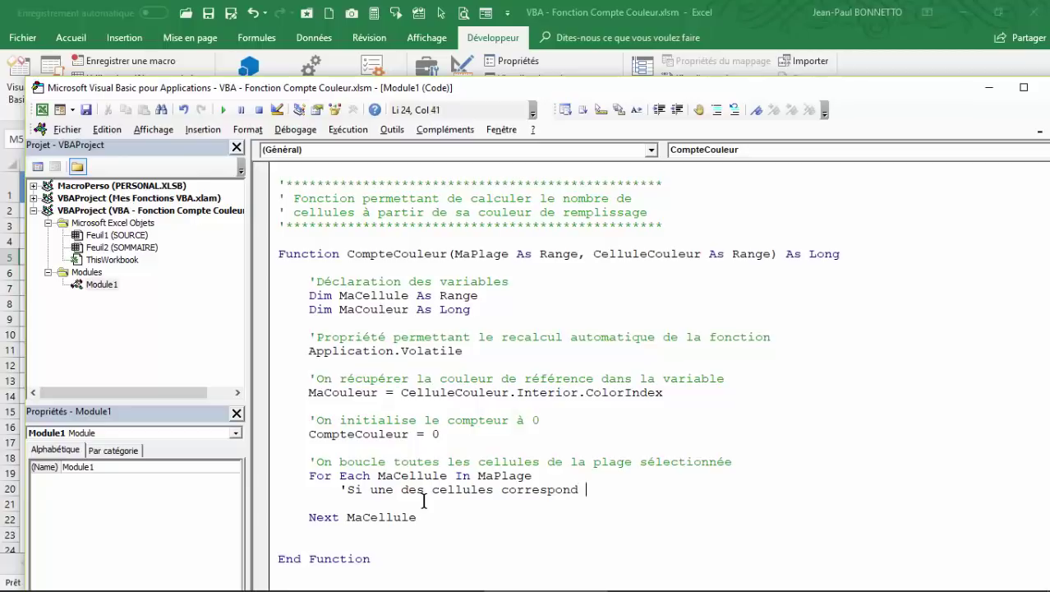
{"action": "type", "text": "à la "}
{"action": "type", "text": "couleur "}
{"action": "type", "text": "cherchée ALO"}
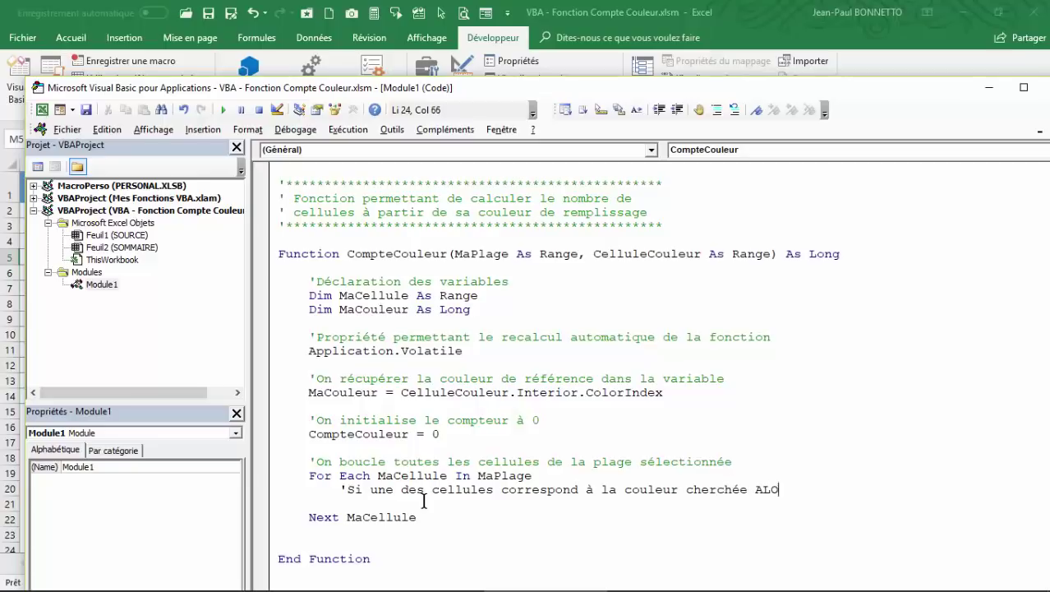
{"action": "type", "text": "RS"}
{"action": "key", "text": "Return"}
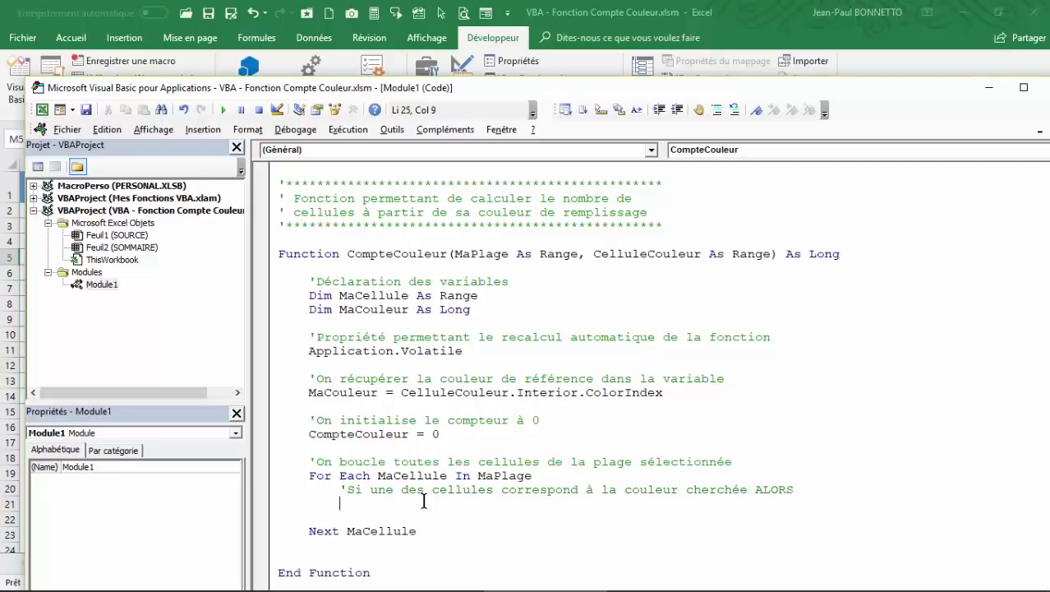
Write If MaCellule.Interior.ColorIndex = MaCouleur Then, completing Interior and ColorIndex from IntelliSense
{"action": "type", "text": "if "}
{"action": "type", "text": "acell"}
{"action": "type", "text": "u"}
{"action": "key", "text": "BackSpace"}
{"action": "key", "text": "BackSpace"}
{"action": "key", "text": "BackSpace"}
{"action": "key", "text": "BackSpace"}
{"action": "key", "text": "BackSpace"}
{"action": "key", "text": "BackSpace"}
{"action": "type", "text": "M"}
{"action": "type", "text": "acellule"}
{"action": "type", "text": "."}
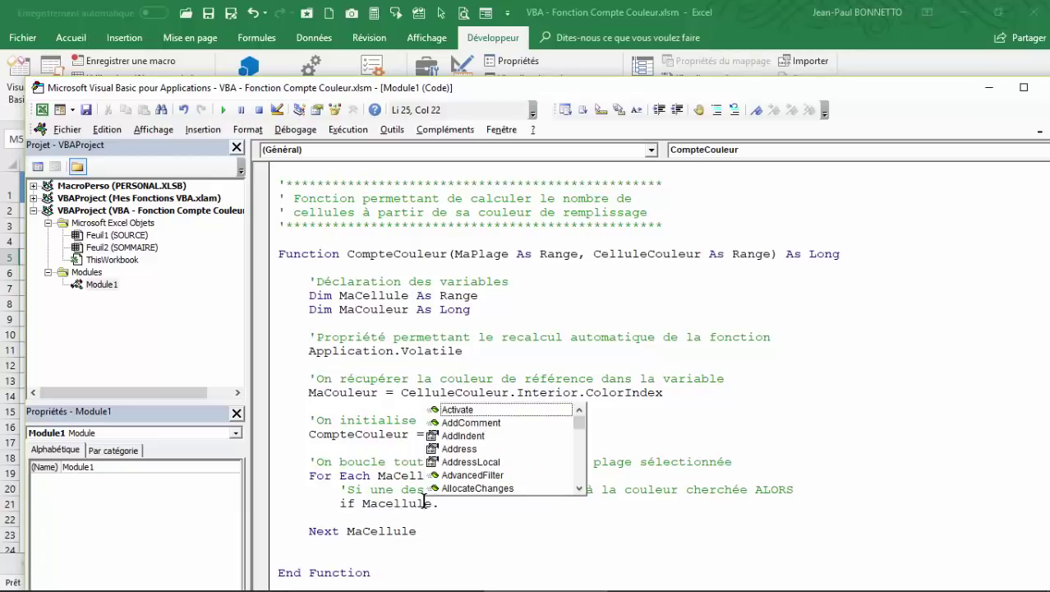
{"action": "type", "text": "in"}
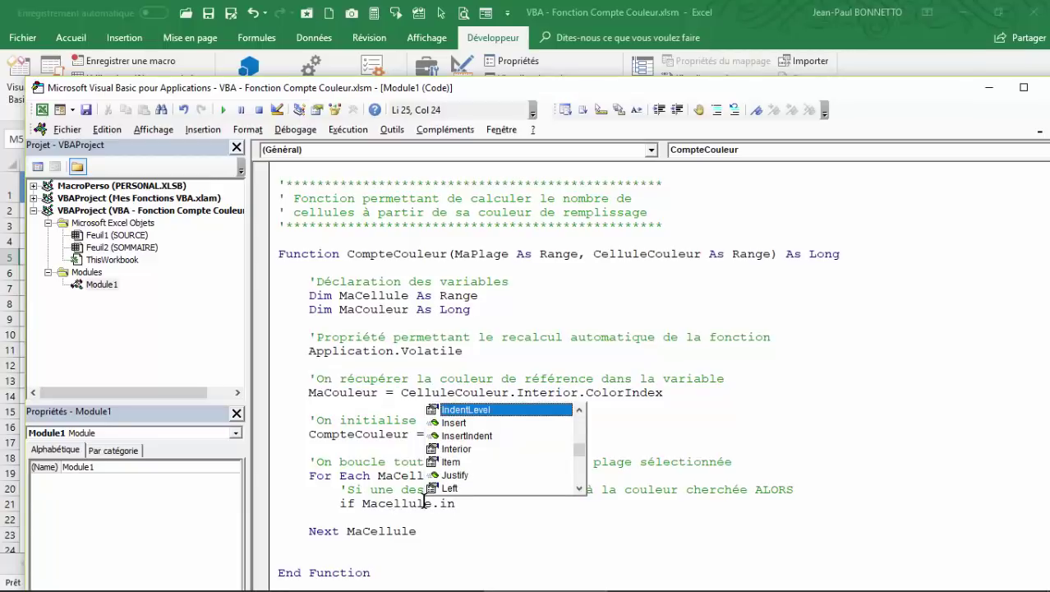
{"action": "key", "text": "Down"}
{"action": "key", "text": "Down"}
{"action": "key", "text": "Down"}
{"action": "key", "text": "Tab"}
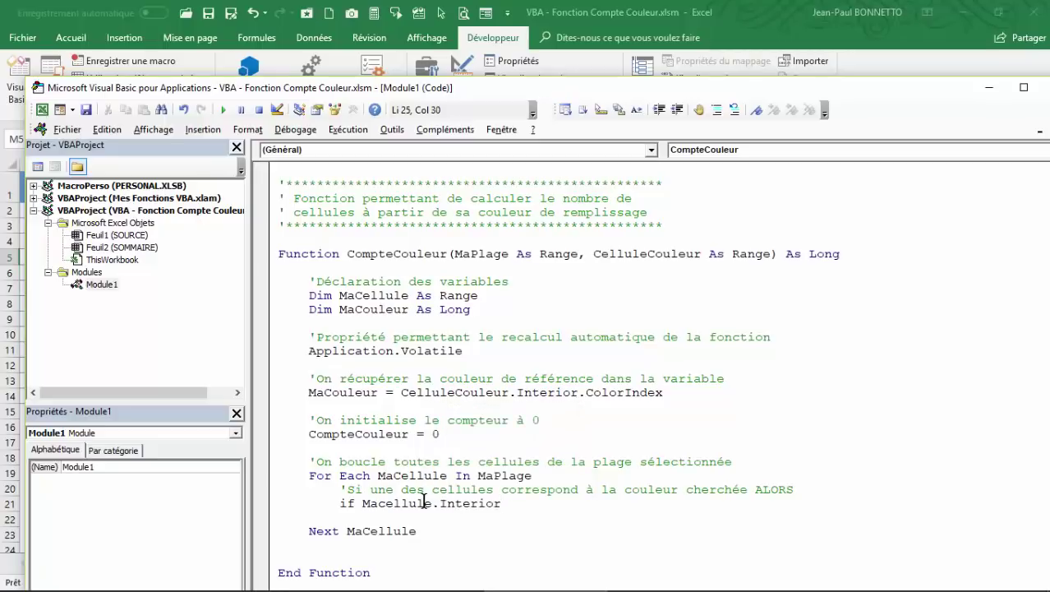
{"action": "type", "text": ".col"}
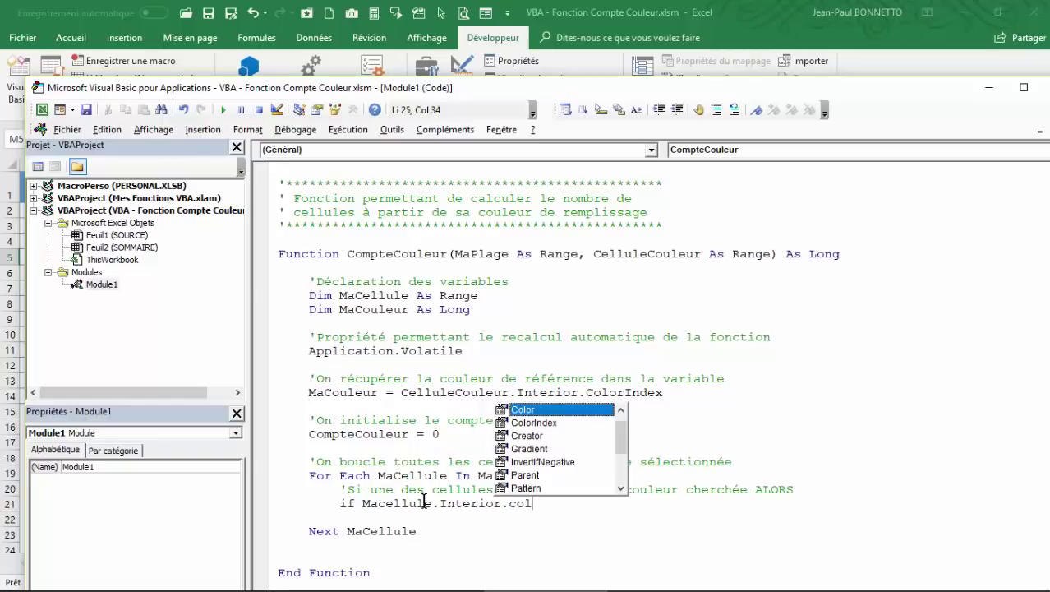
{"action": "key", "text": "Down"}
{"action": "key", "text": "Tab"}
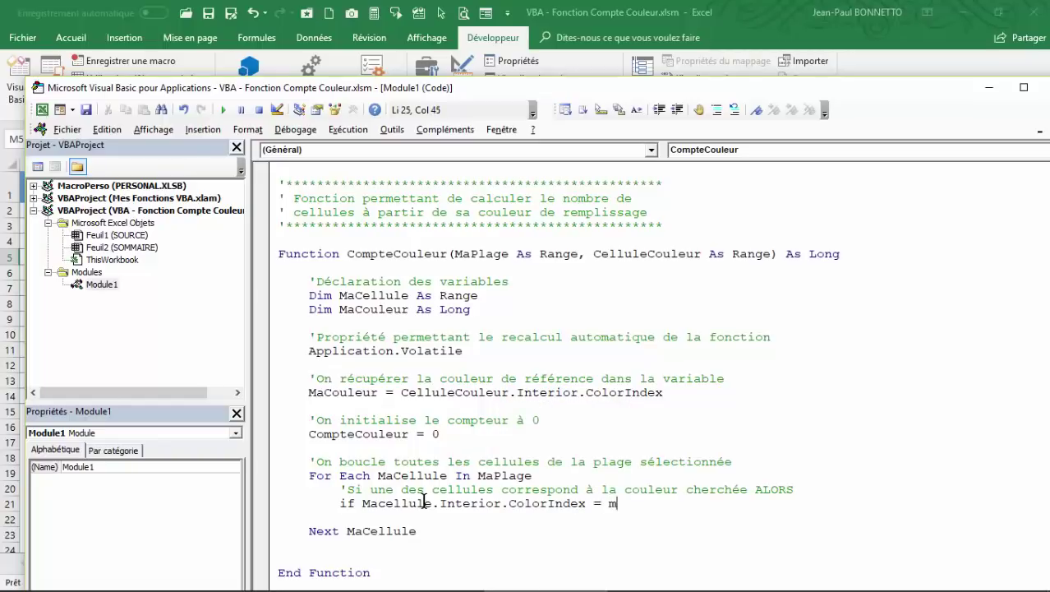
{"action": "type", "text": "aculeur"}
{"action": "key", "text": "BackSpace"}
{"action": "key", "text": "BackSpace"}
{"action": "key", "text": "BackSpace"}
{"action": "key", "text": "BackSpace"}
{"action": "key", "text": "BackSpace"}
{"action": "type", "text": "oul"}
{"action": "type", "text": "eur"}
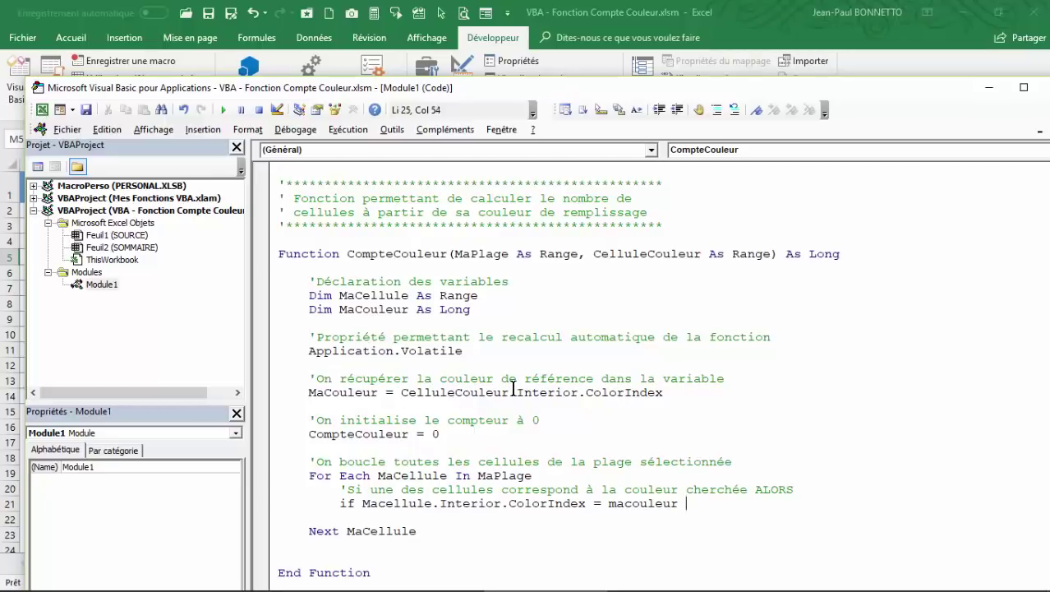
{"action": "type", "text": " the n"}
{"action": "key", "text": "Return"}
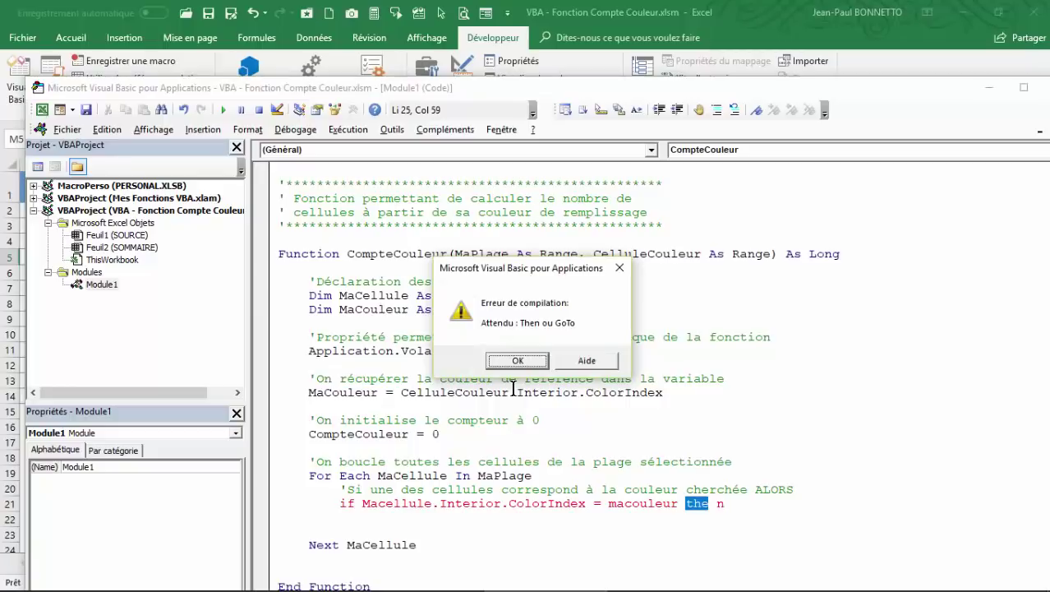
Dismiss the compile error and join the split 'the n' into Then
{"action": "left_click", "coordinate": [513, 360]}
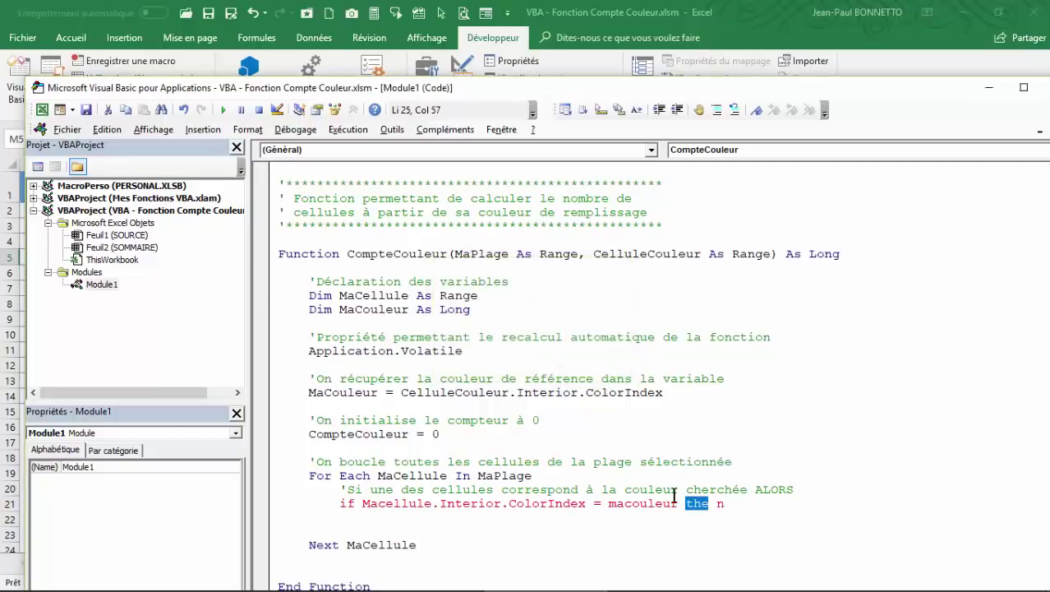
{"action": "left_click", "coordinate": [717, 503]}
{"action": "key", "text": "BackSpace"}
{"action": "left_click", "coordinate": [742, 504]}
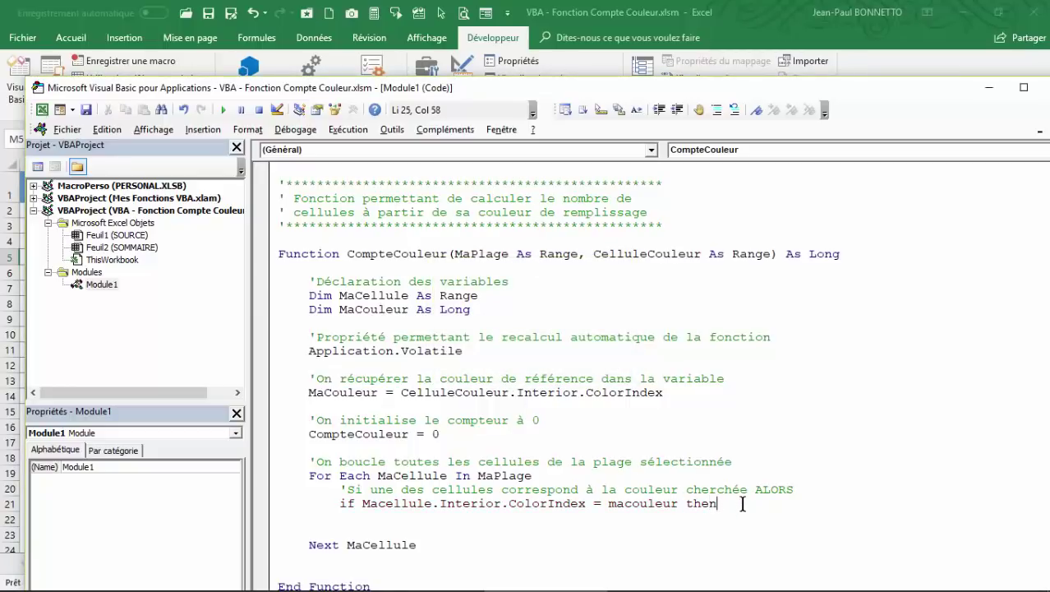
{"action": "key", "text": "Return"}
Close the If block with End If
{"action": "key", "text": "Return"}
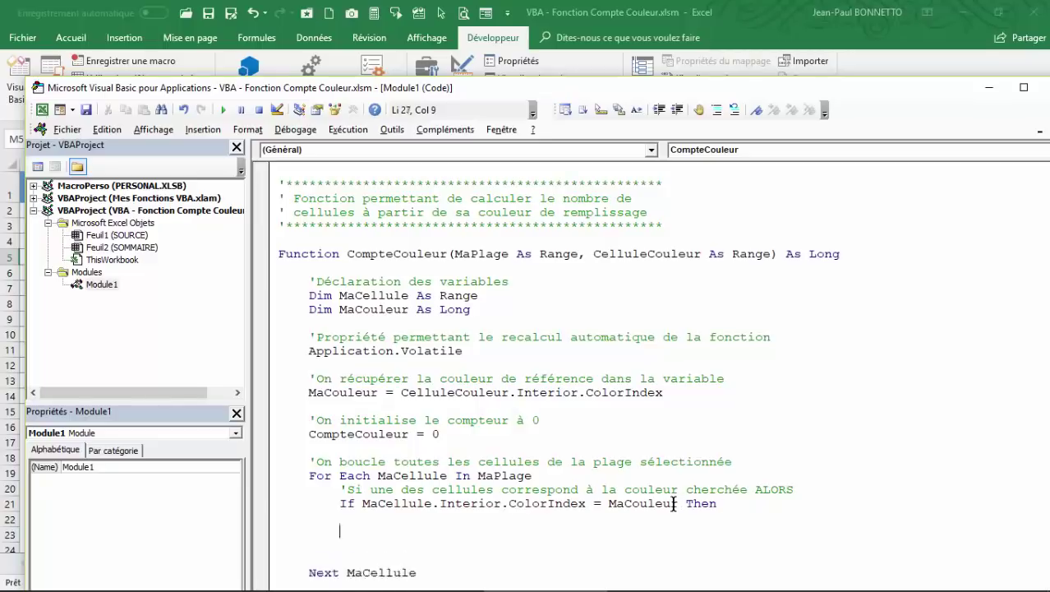
{"action": "key", "text": "Return"}
{"action": "type", "text": "ed"}
{"action": "key", "text": "BackSpace"}
{"action": "type", "text": "nd"}
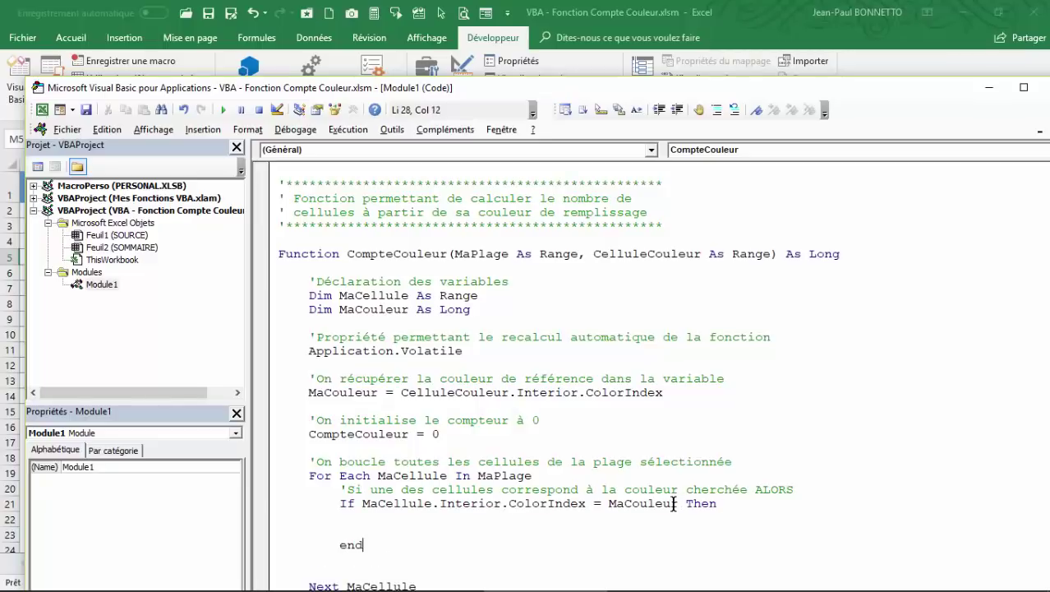
{"action": "type", "text": " if"}
Inside the If, add CompteCouleur = CompteCouleur + 1 commented 'On incrémente le compteur à chaque cellule trouvée.'
{"action": "left_click", "coordinate": [371, 517]}
{"action": "type", "text": "comptecou"}
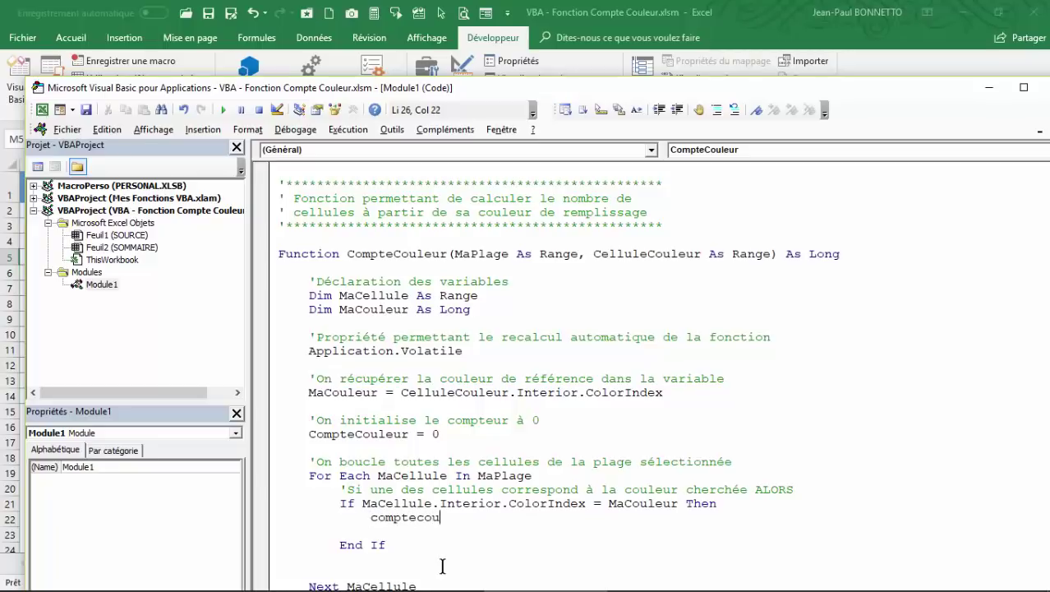
{"action": "type", "text": "leur "}
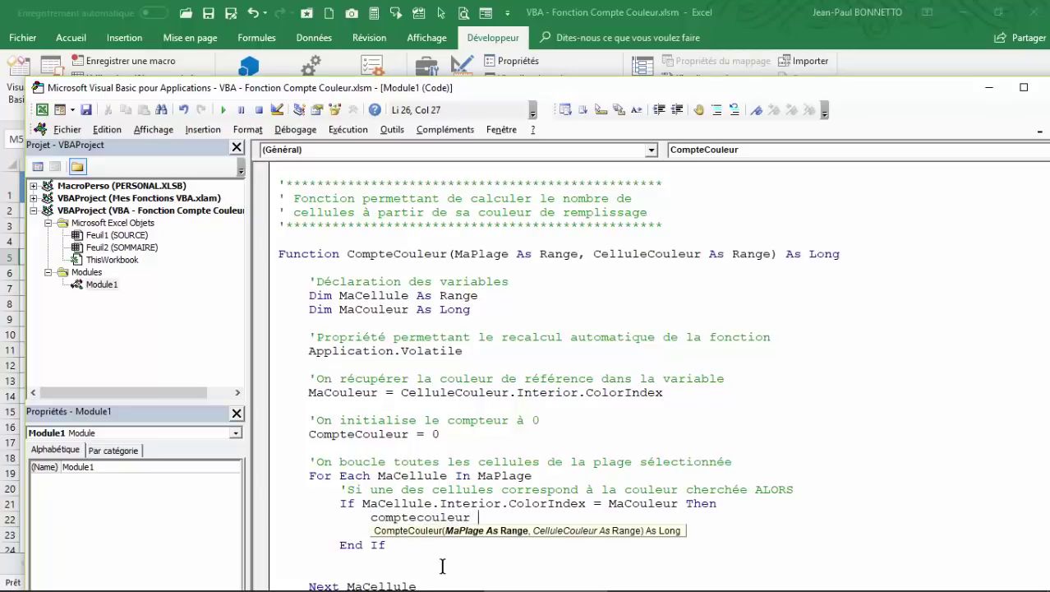
{"action": "type", "text": "= "}
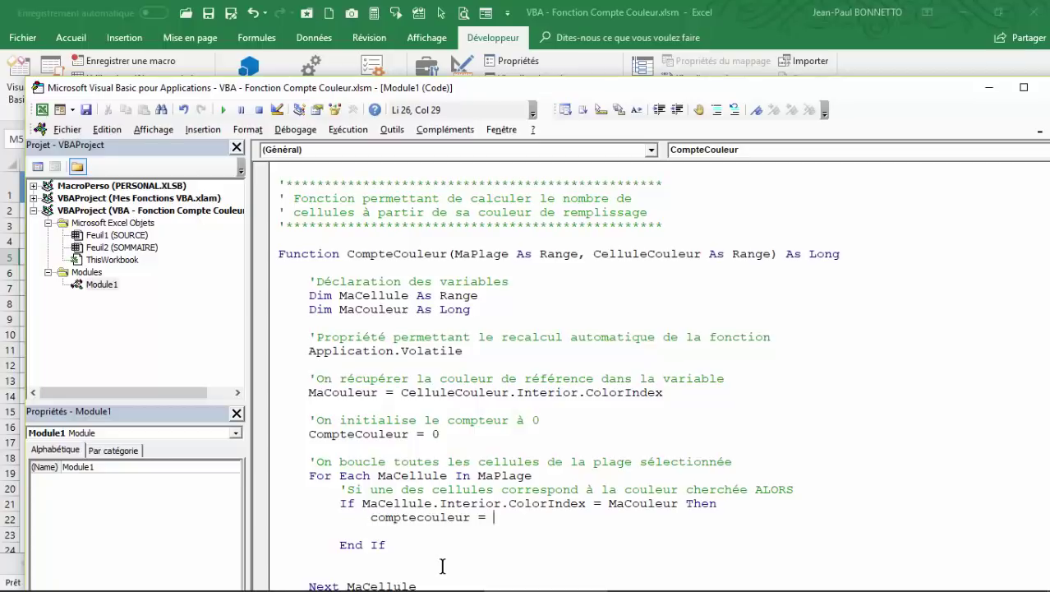
{"action": "type", "text": "compte"}
{"action": "type", "text": "couleur +"}
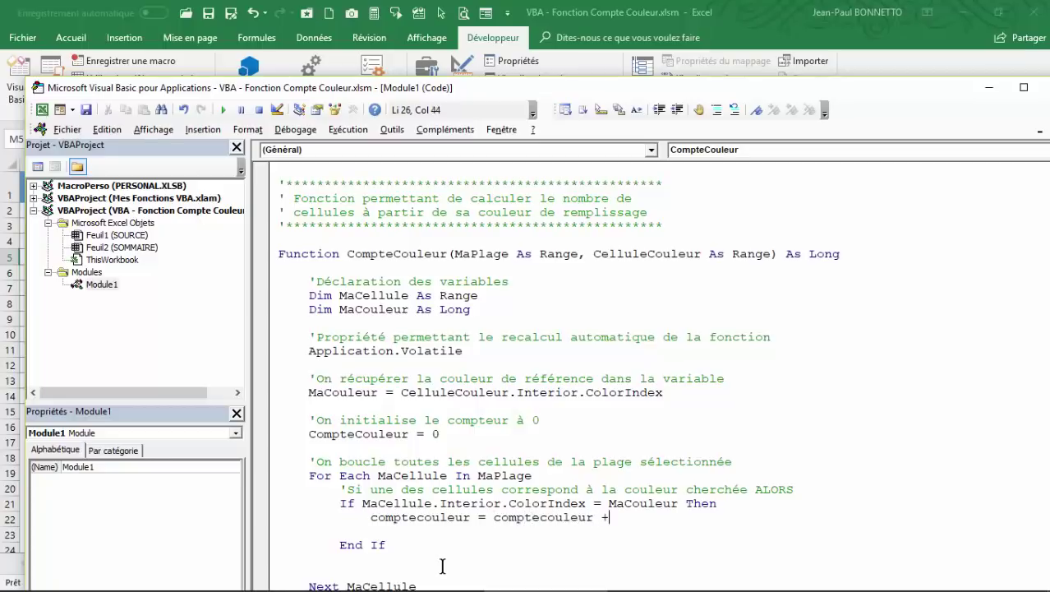
{"action": "type", "text": " 1 "}
{"action": "type", "text": "On incréme"}
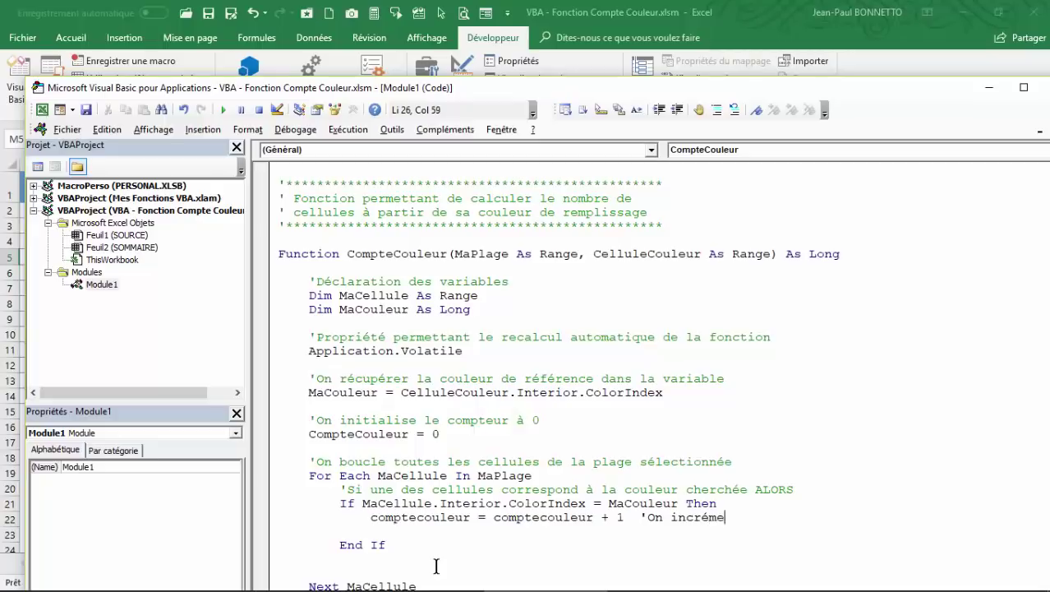
{"action": "type", "text": "nte le compt"}
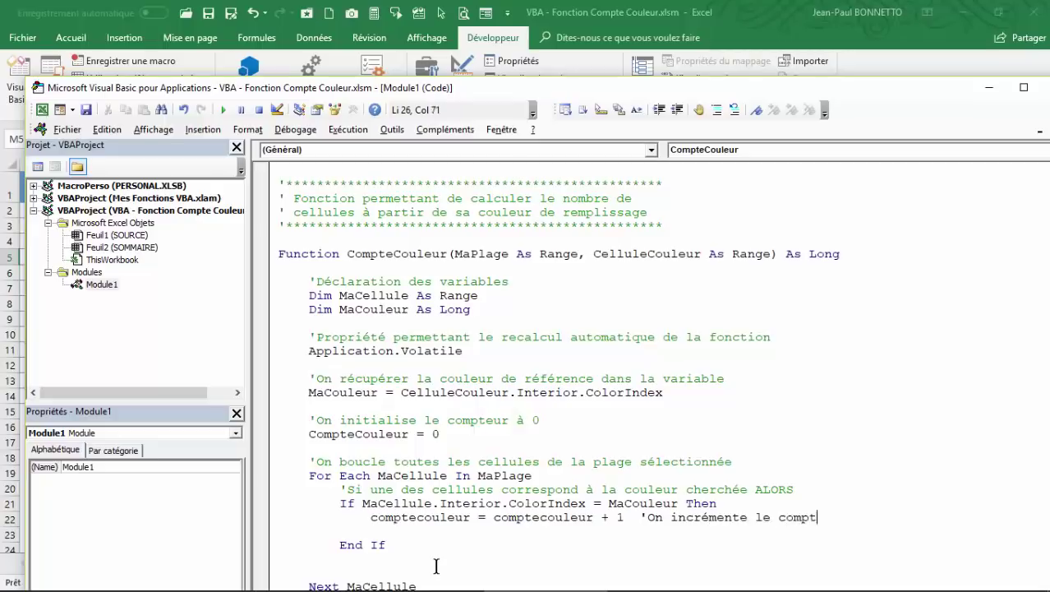
{"action": "type", "text": "eur "}
{"action": "type", "text": "cahq"}
{"action": "type", "text": "ue"}
{"action": "key", "text": "BackSpace"}
{"action": "key", "text": "BackSpace"}
{"action": "key", "text": "BackSpace"}
{"action": "key", "text": "BackSpace"}
{"action": "key", "text": "BackSpace"}
{"action": "key", "text": "BackSpace"}
{"action": "type", "text": "ha"}
{"action": "type", "text": "q"}
{"action": "key", "text": "BackSpace"}
{"action": "key", "text": "BackSpace"}
{"action": "key", "text": "BackSpace"}
{"action": "type", "text": "que cellul"}
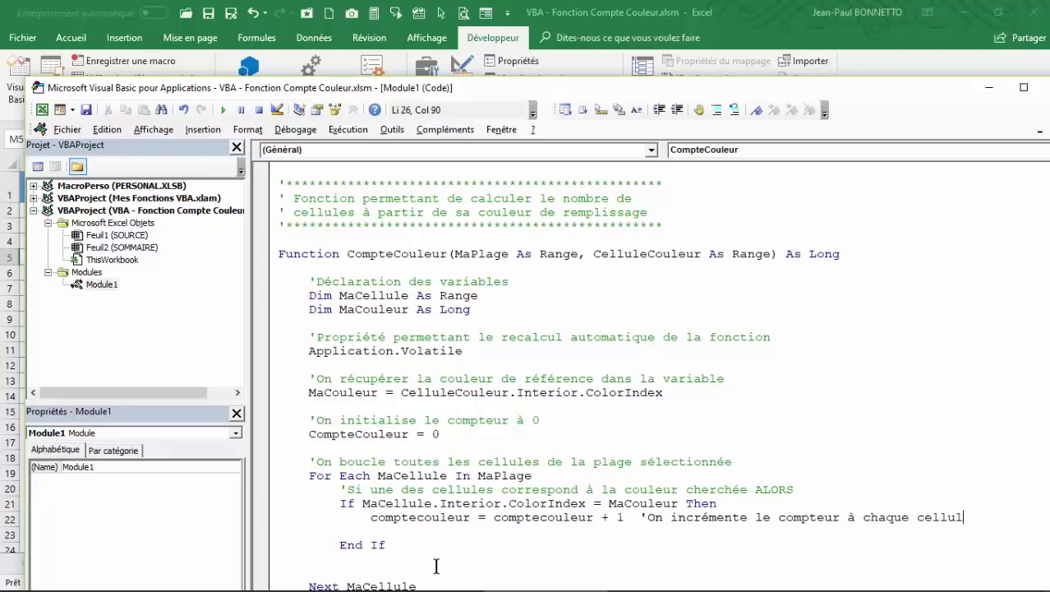
{"action": "type", "text": "e trouv"}
{"action": "type", "text": "ée"}
{"action": "type", "text": "/"}
{"action": "key", "text": "BackSpace"}
{"action": "type", "text": "."}
{"action": "left_click", "coordinate": [369, 489]}
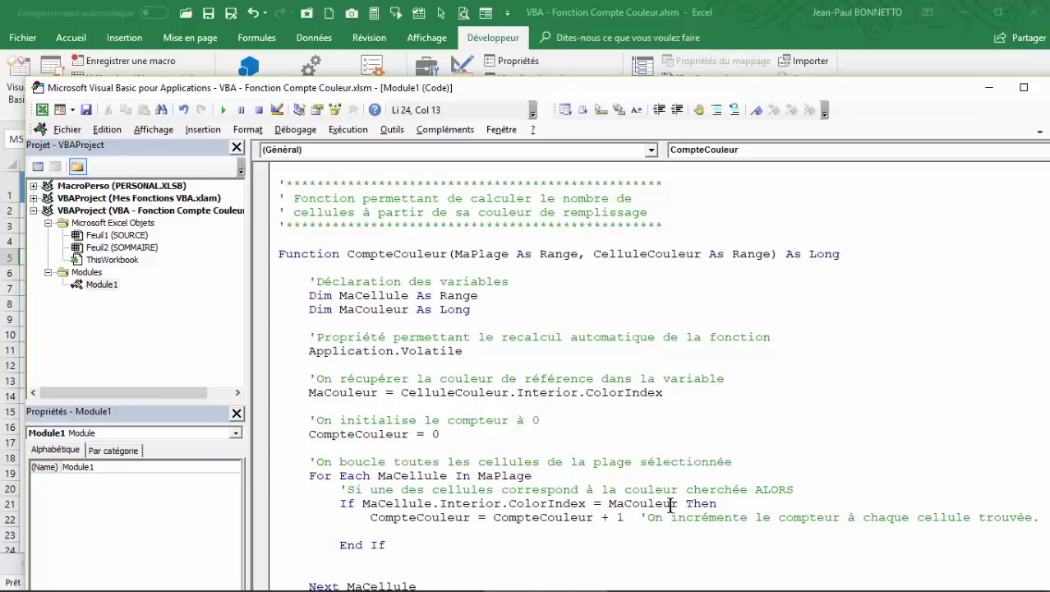
Remove the blank lines between End If, Next MaCellule and End Function, keeping one before End Function
{"action": "left_click_drag", "start_coordinate": [629, 92], "coordinate": [622, 82]}
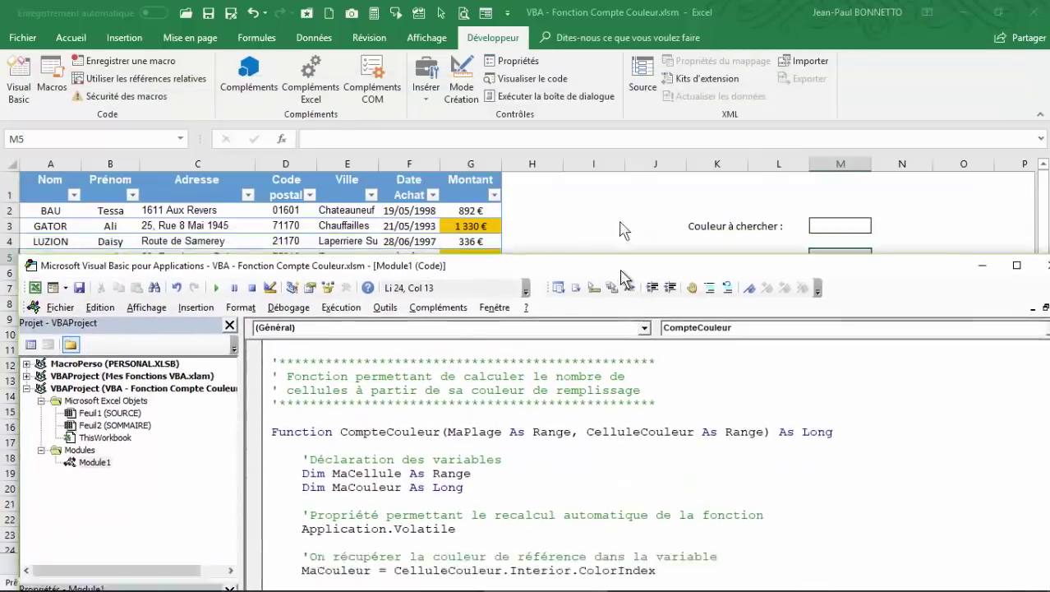
{"action": "left_click", "coordinate": [325, 521]}
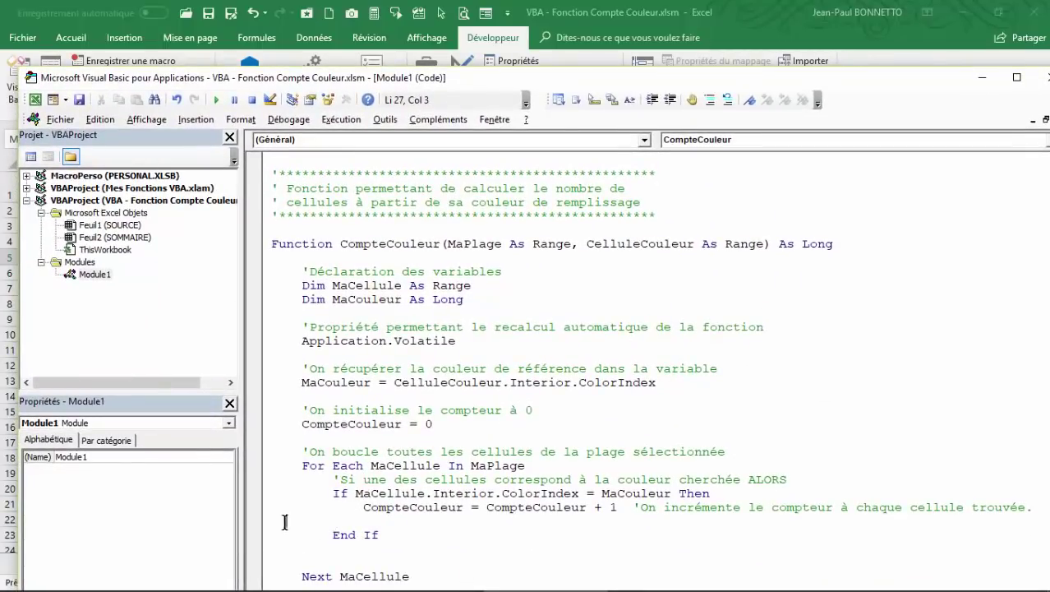
{"action": "key", "text": "BackSpace"}
{"action": "key", "text": "BackSpace"}
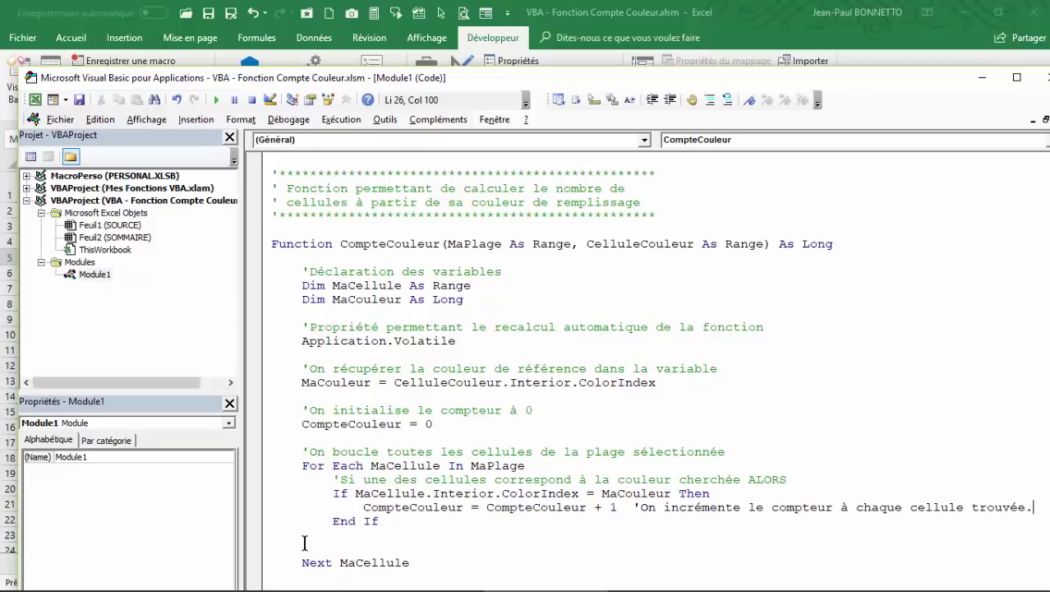
{"action": "left_click_drag", "start_coordinate": [304, 544], "coordinate": [245, 534]}
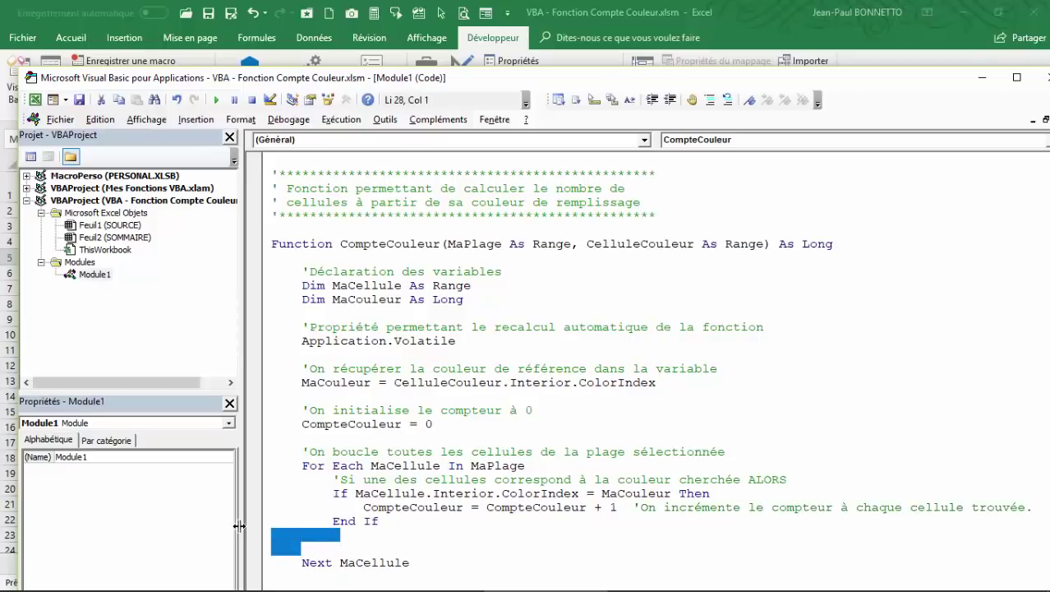
{"action": "key", "text": "Delete"}
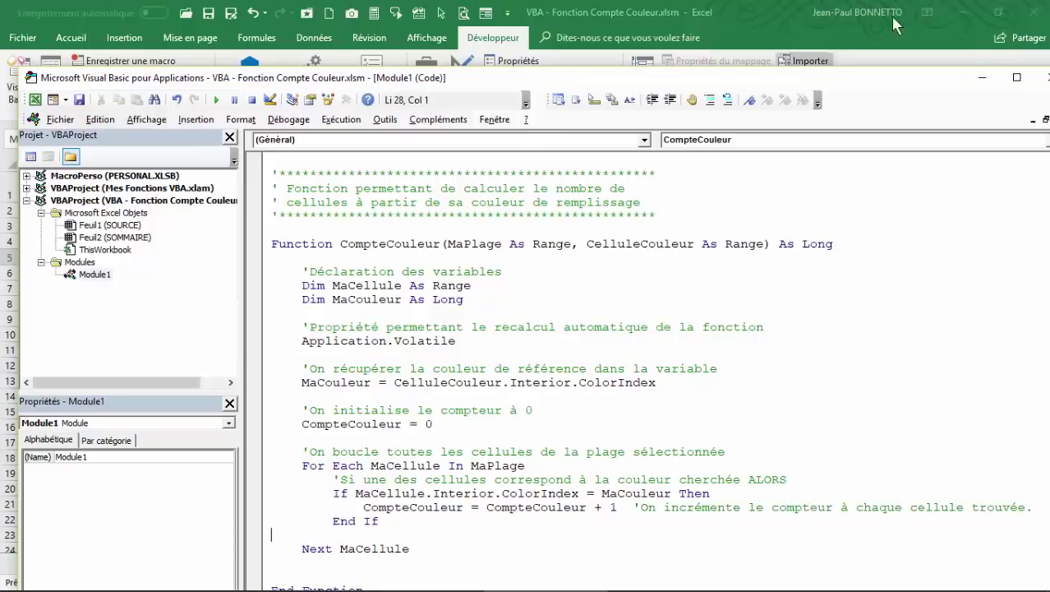
{"action": "left_click", "coordinate": [1017, 79]}
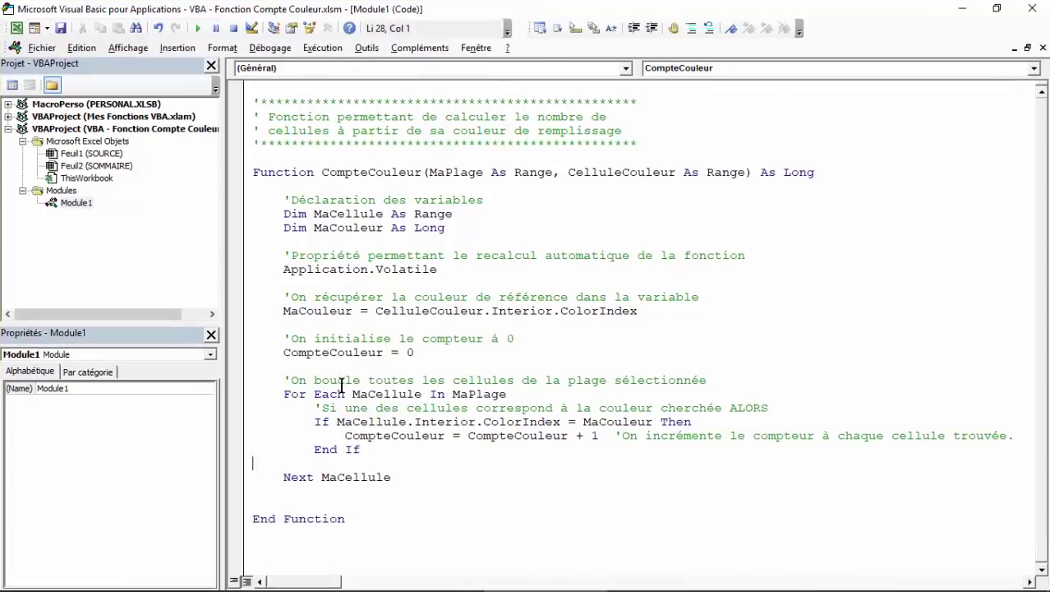
{"action": "left_click", "coordinate": [225, 493]}
{"action": "key", "text": "Delete"}
{"action": "key", "text": "BackSpace"}
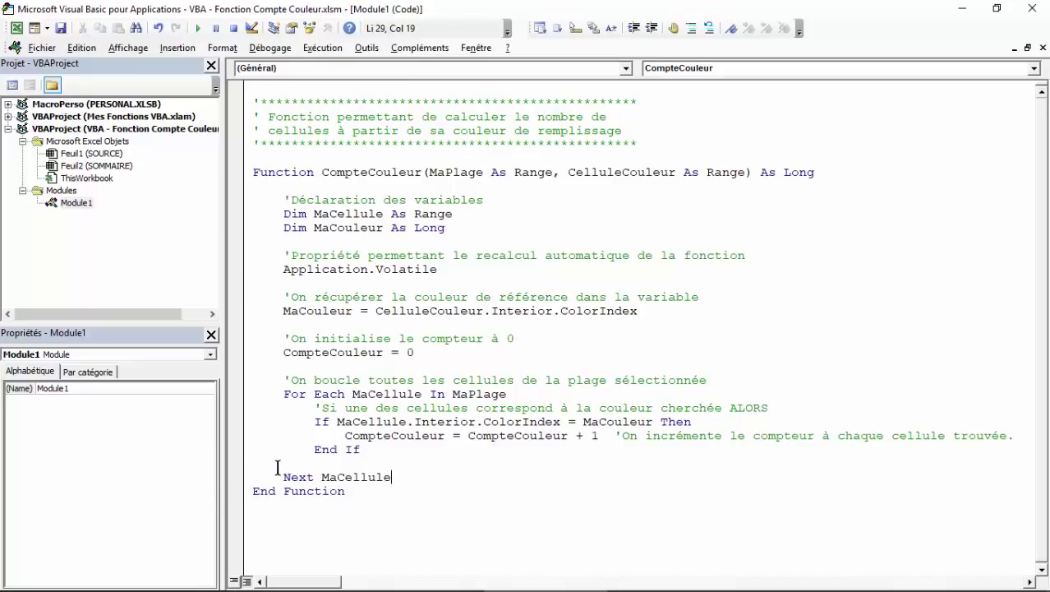
{"action": "key", "text": "BackSpace"}
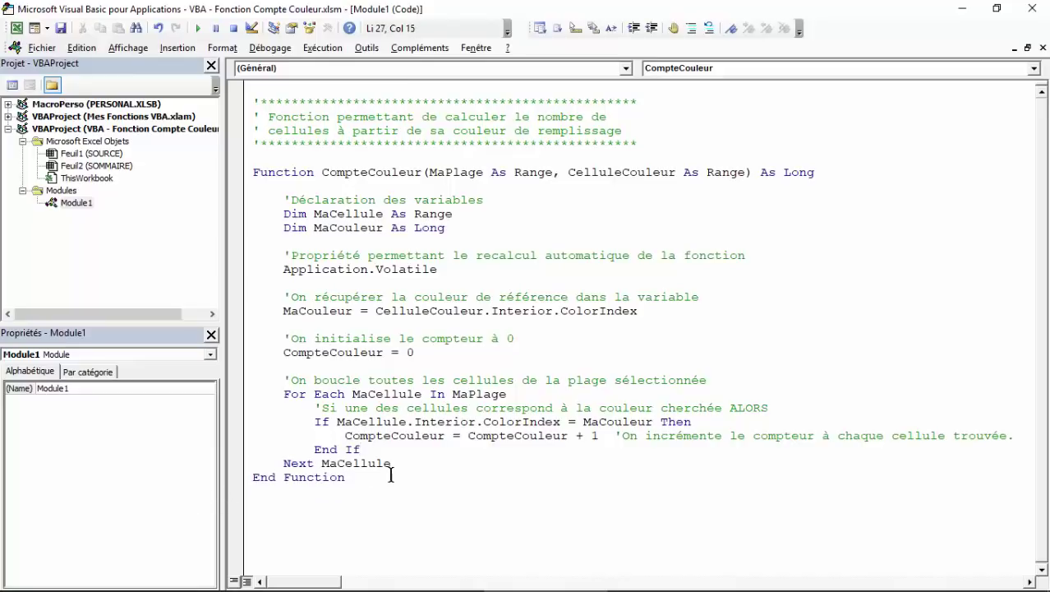
{"action": "key", "text": "Return"}
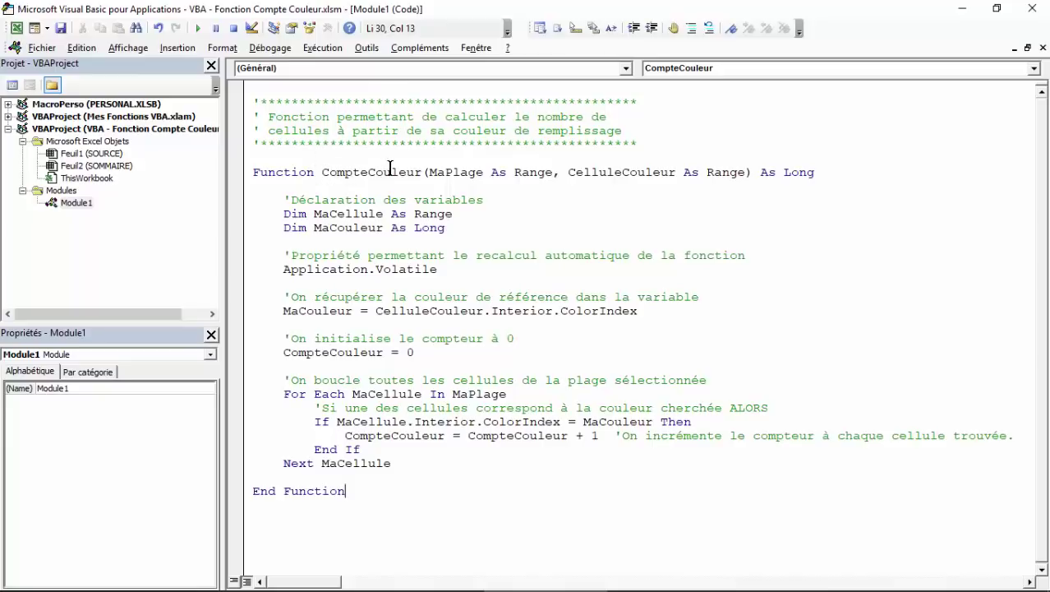
Enter =CompteCouleur(TSource67[Montant];M3) in M5 through the function arguments dialog, returning 9
{"action": "left_click", "coordinate": [963, 11]}
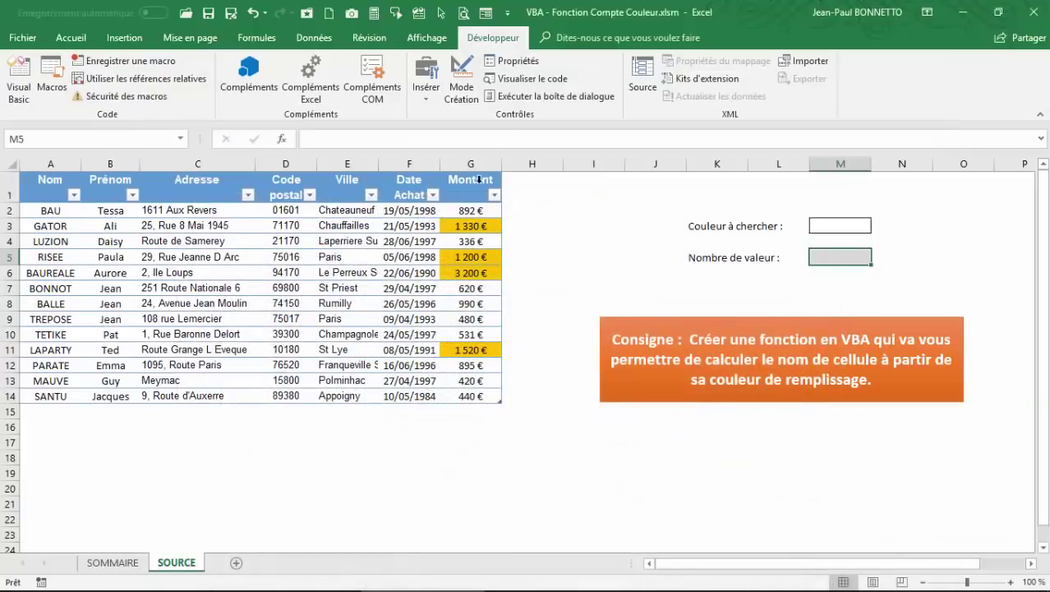
{"action": "left_click", "coordinate": [774, 271]}
{"action": "left_click", "coordinate": [827, 255]}
{"action": "type", "text": "=c"}
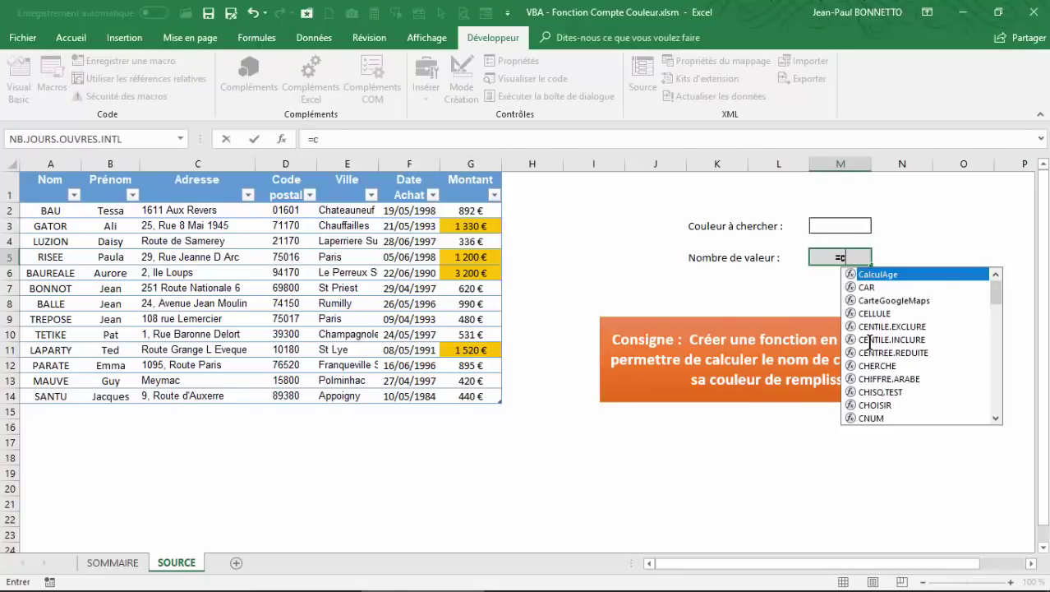
{"action": "type", "text": "omp"}
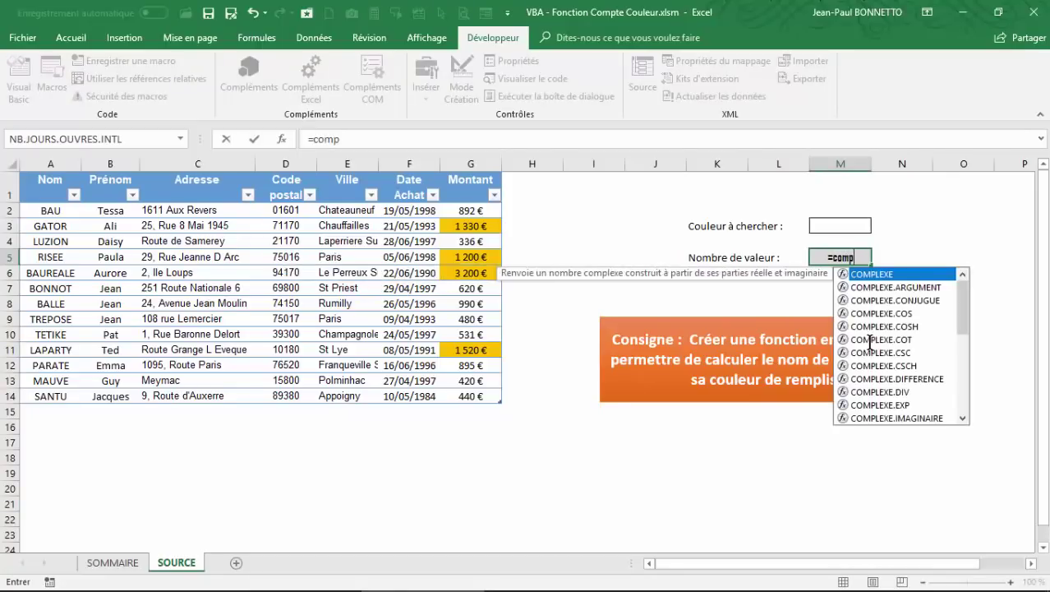
{"action": "type", "text": "te"}
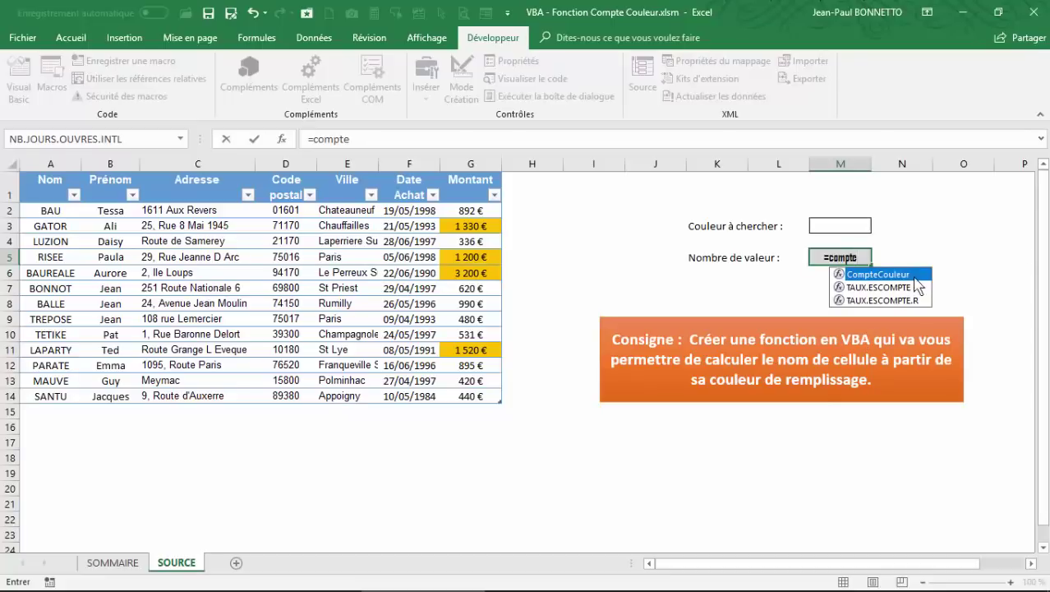
{"action": "double_click", "coordinate": [907, 274]}
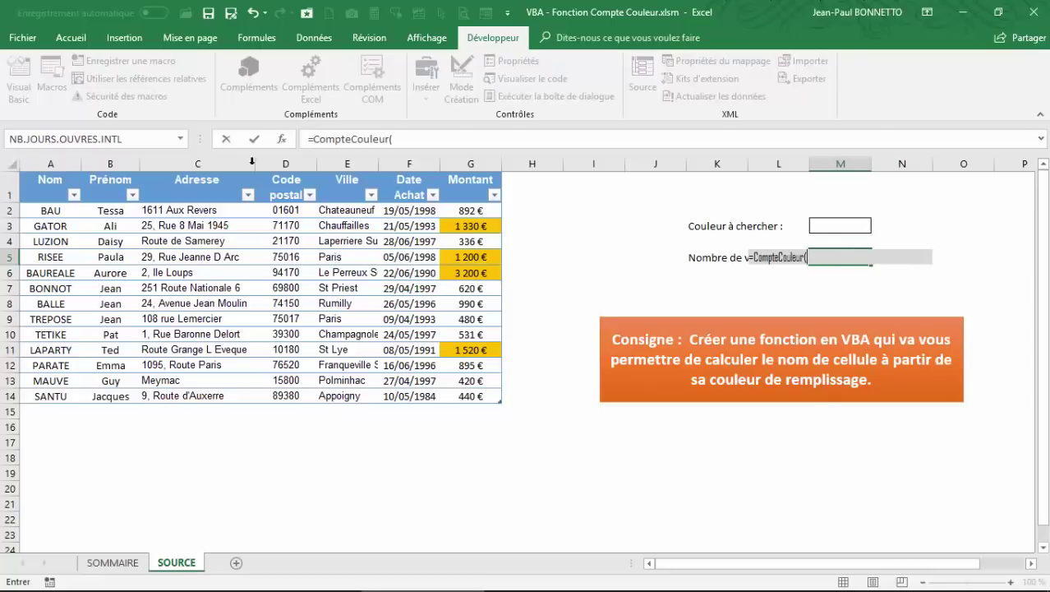
{"action": "left_click", "coordinate": [282, 138]}
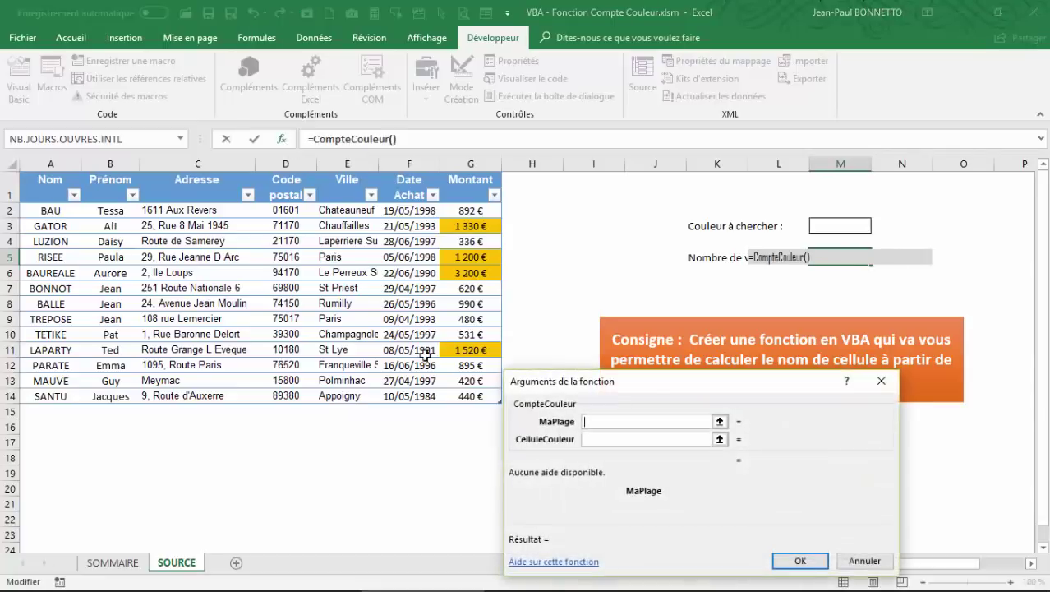
{"action": "left_click_drag", "start_coordinate": [687, 387], "coordinate": [758, 311]}
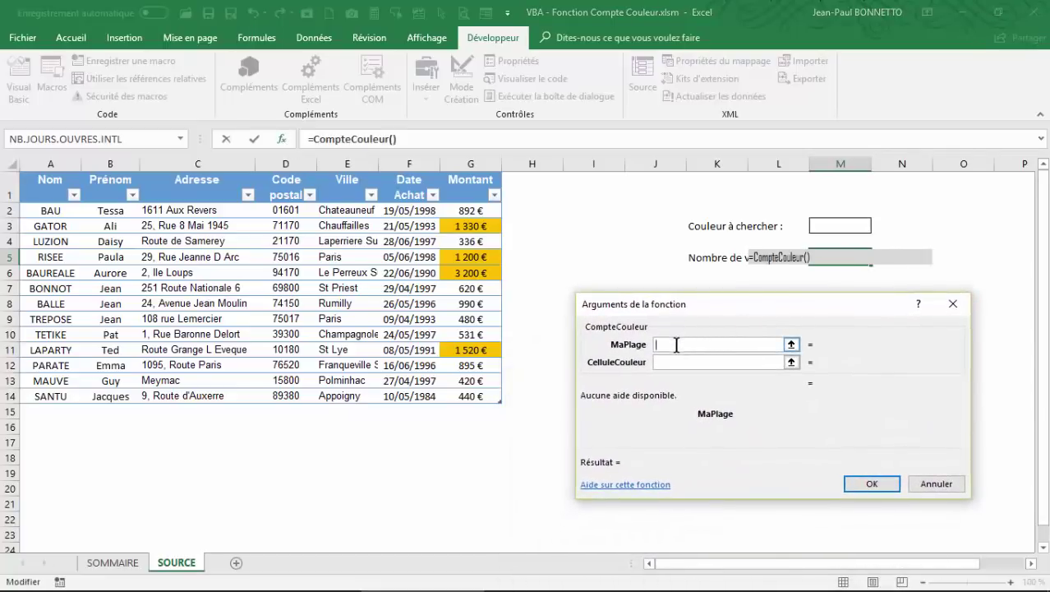
{"action": "left_click_drag", "start_coordinate": [473, 212], "coordinate": [467, 397]}
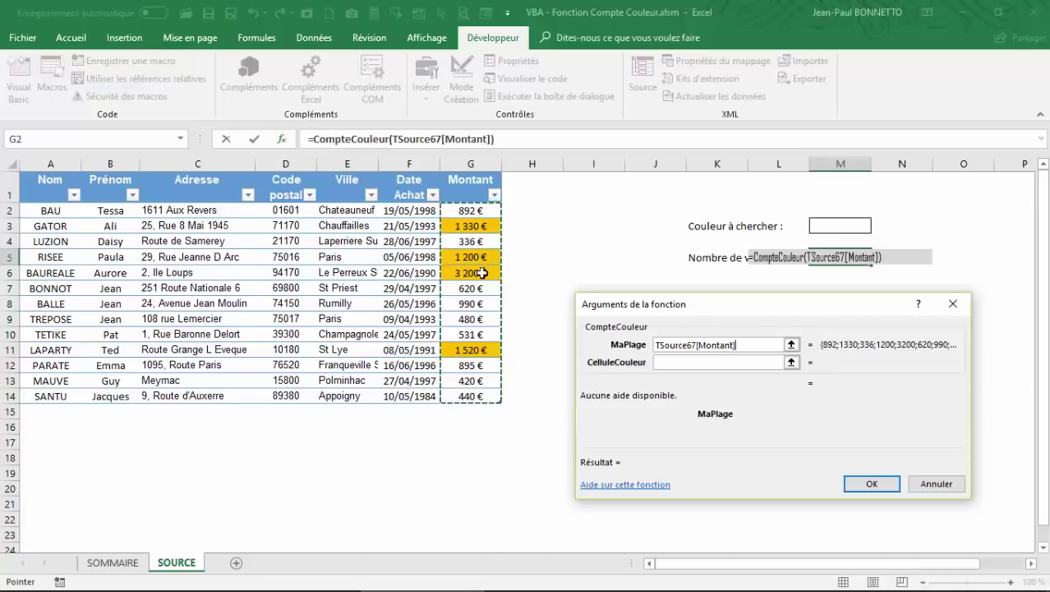
{"action": "left_click", "coordinate": [676, 364]}
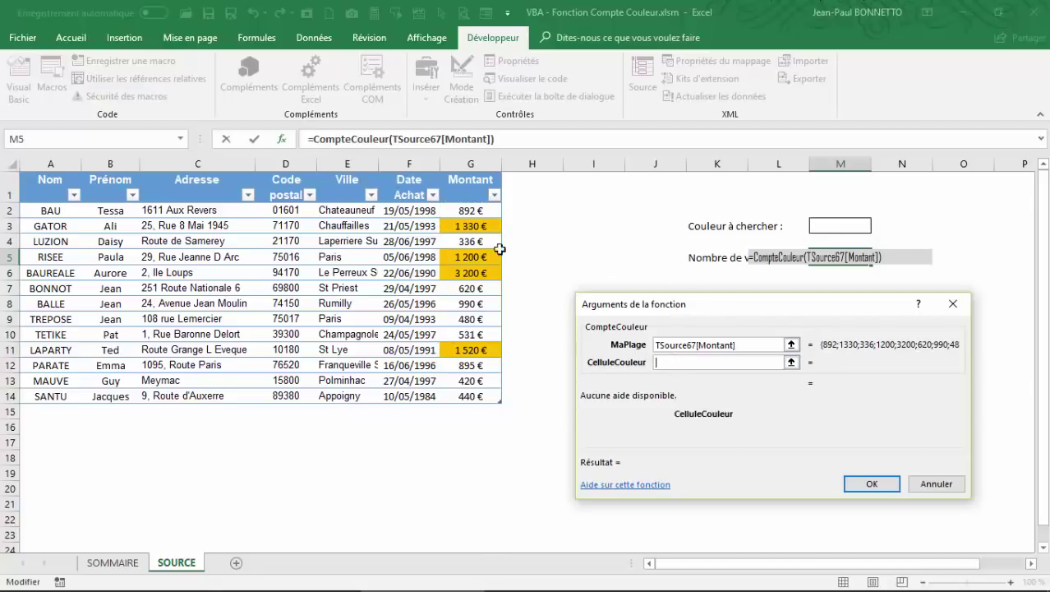
{"action": "left_click", "coordinate": [832, 226]}
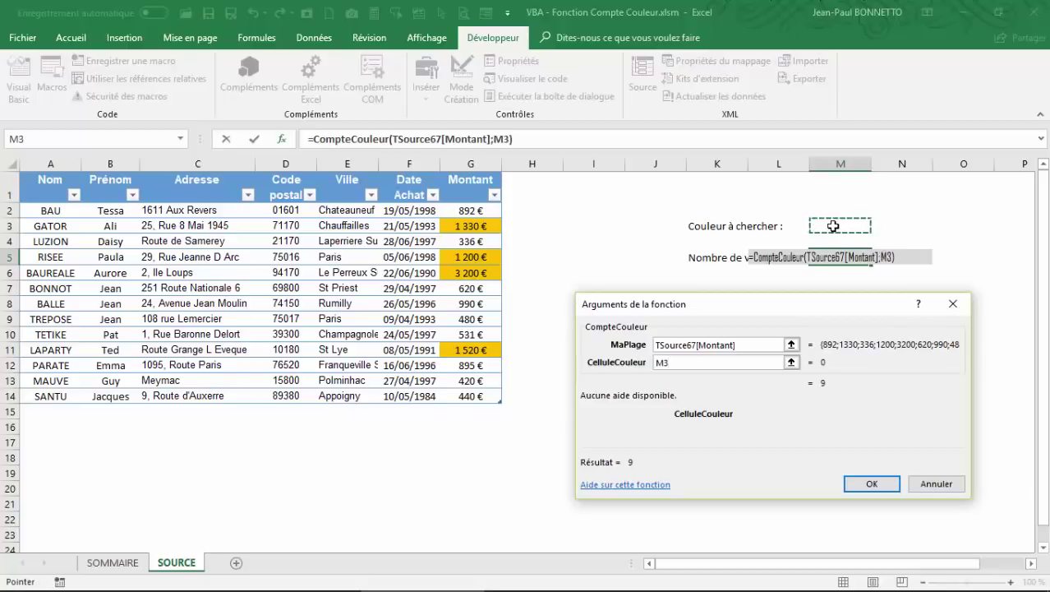
{"action": "key", "text": "Return"}
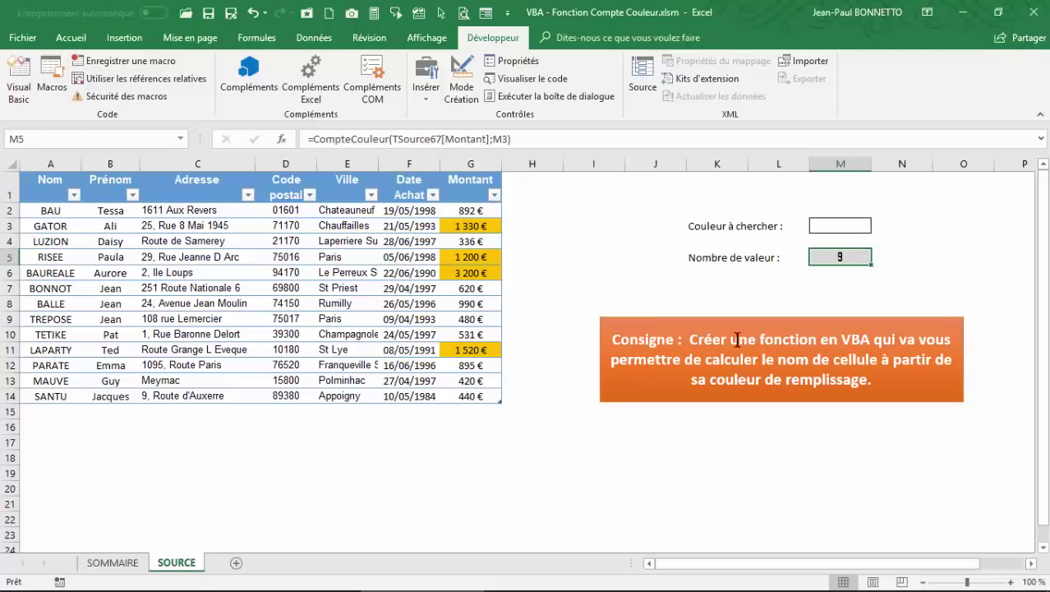
{"action": "left_click", "coordinate": [474, 209]}
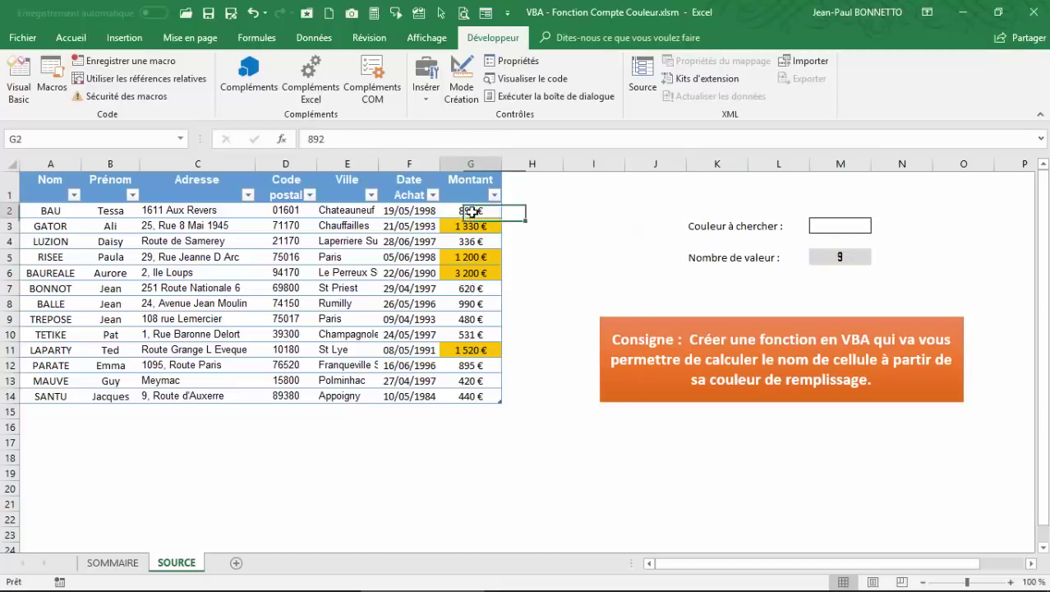
{"action": "left_click", "coordinate": [472, 242]}
{"action": "left_click", "coordinate": [477, 292]}
{"action": "left_click", "coordinate": [471, 304]}
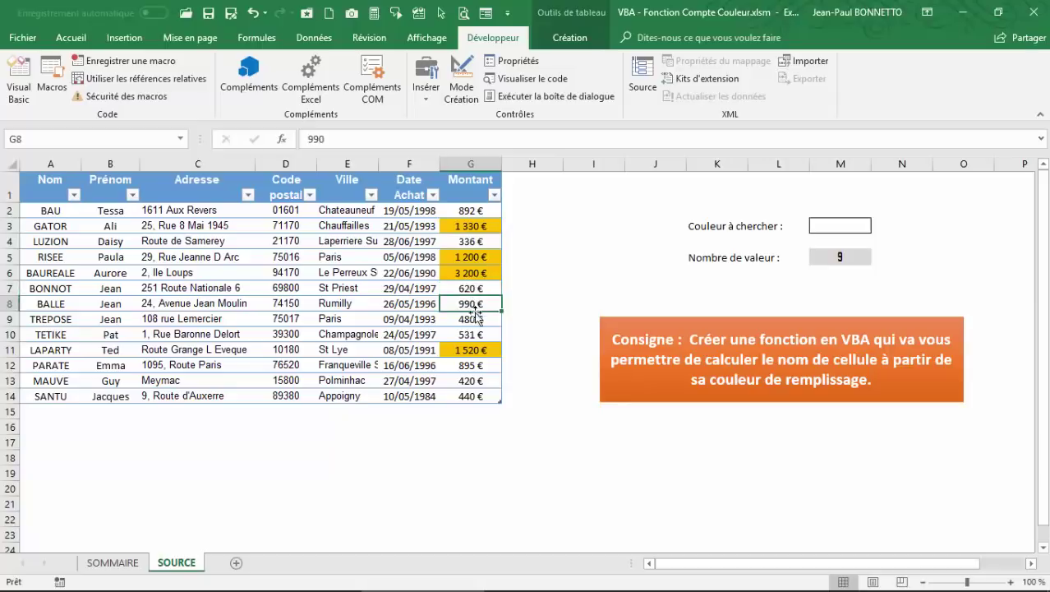
{"action": "left_click", "coordinate": [472, 320]}
{"action": "left_click", "coordinate": [472, 334]}
{"action": "left_click", "coordinate": [467, 367]}
{"action": "left_click", "coordinate": [470, 380]}
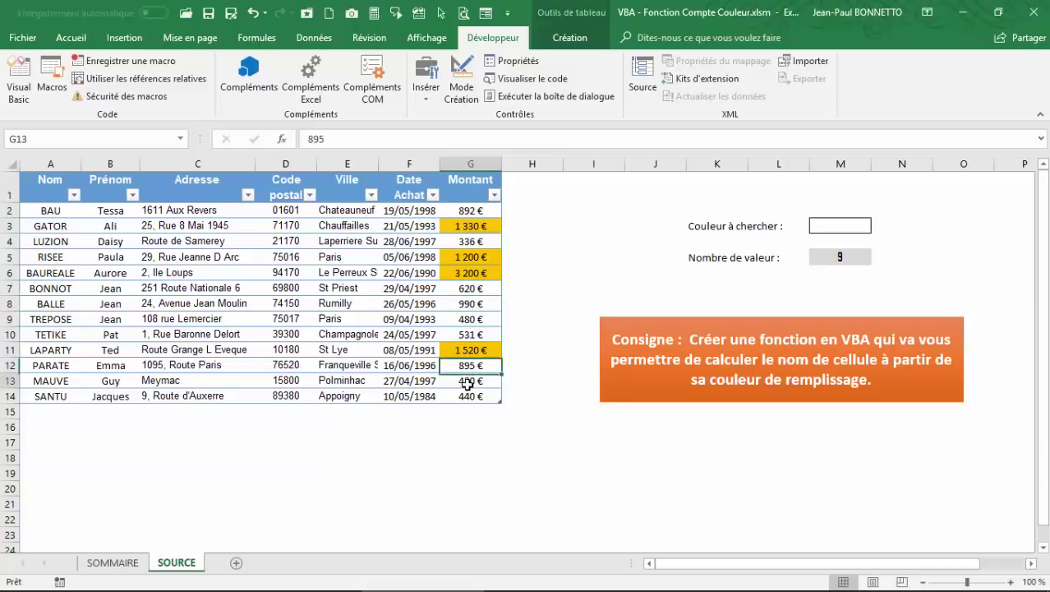
{"action": "left_click", "coordinate": [470, 396]}
{"action": "left_click", "coordinate": [837, 259]}
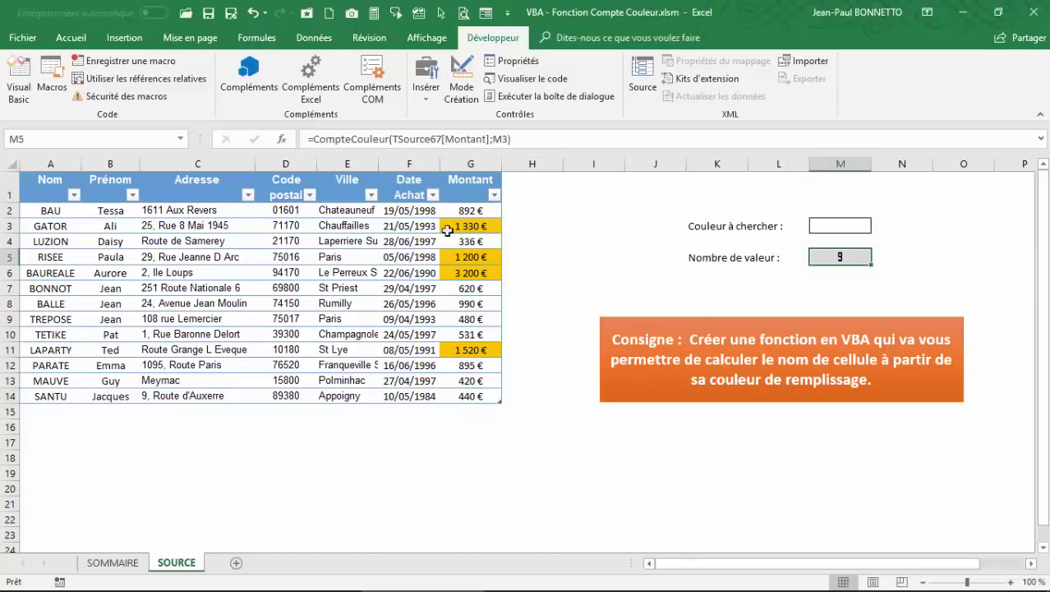
{"action": "left_click", "coordinate": [835, 229]}
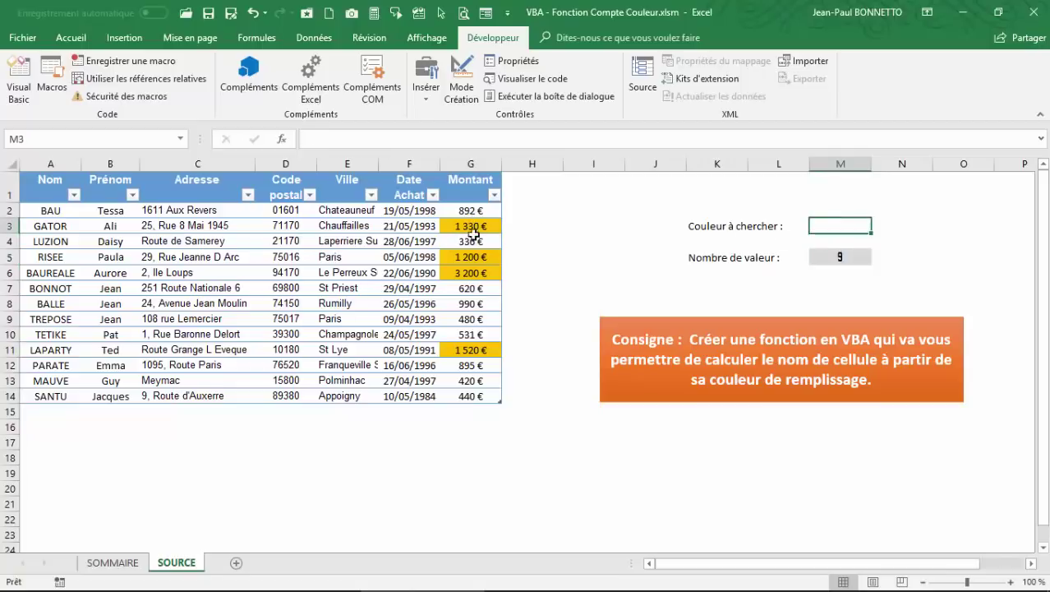
Give the Couleur à chercher cell M3 a gold fill from the Accueil tab
{"action": "left_click", "coordinate": [71, 38]}
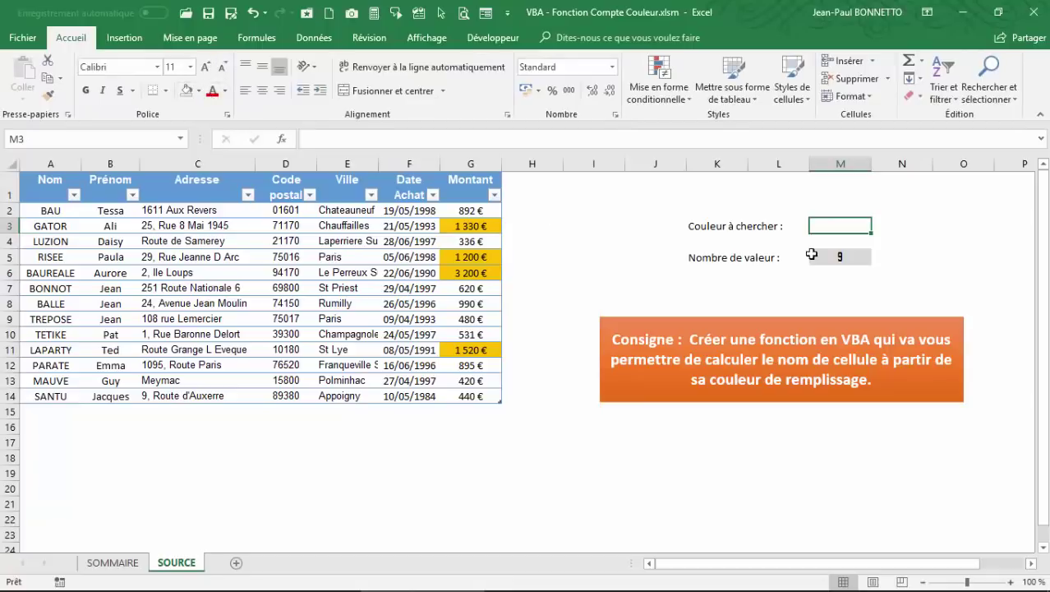
{"action": "left_click", "coordinate": [198, 91]}
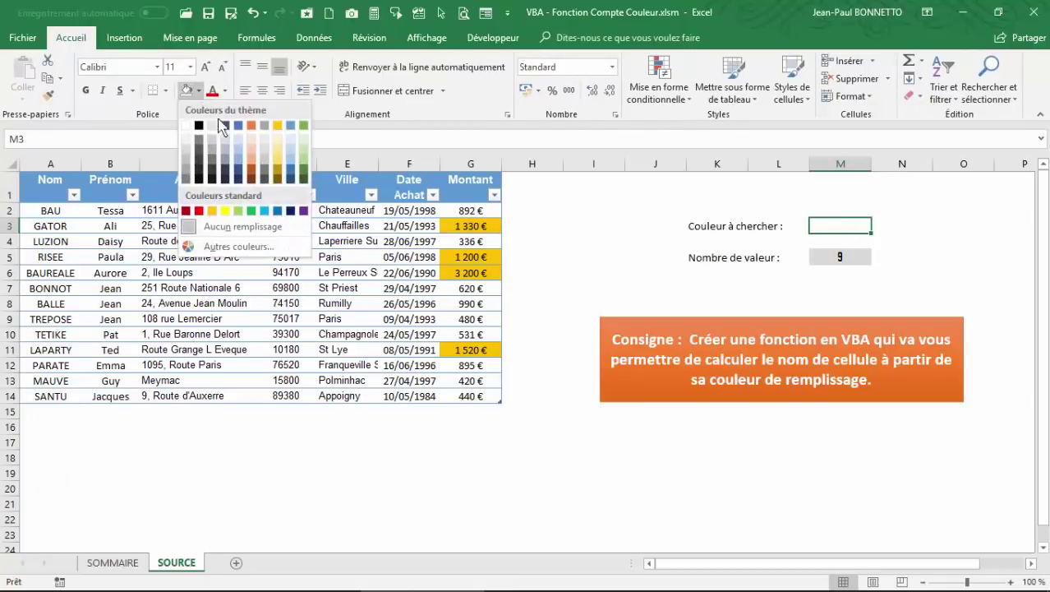
{"action": "left_click", "coordinate": [278, 126]}
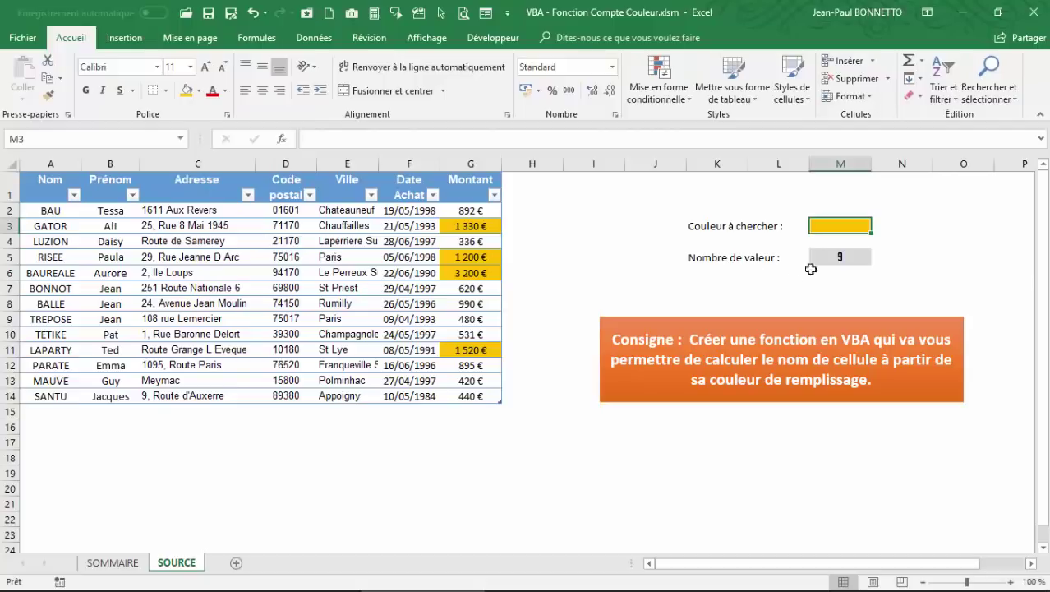
{"action": "left_click", "coordinate": [835, 257]}
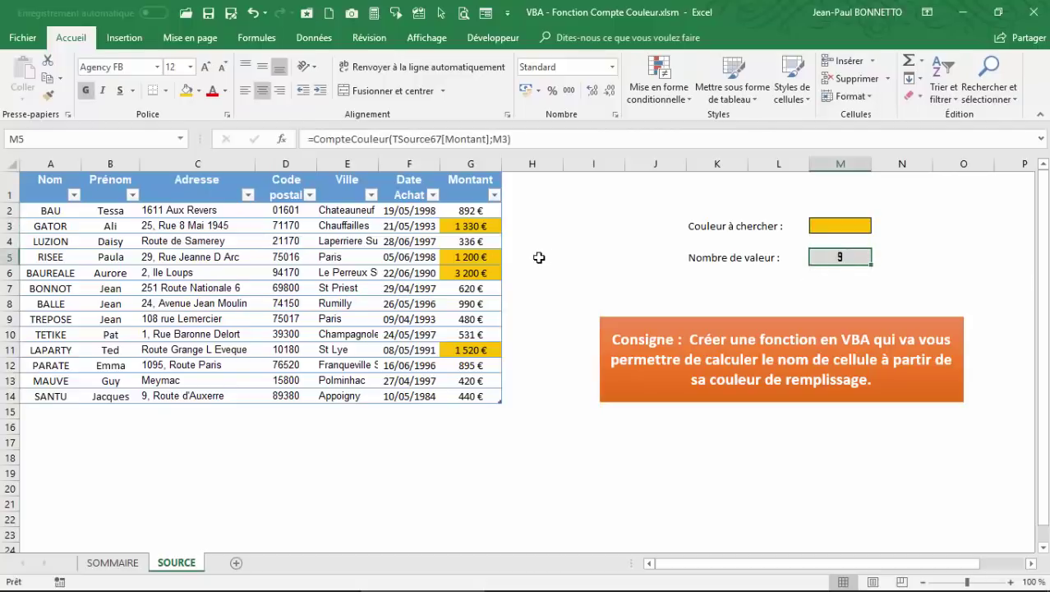
Re-enter =CompteCouleur(TSource67[Montant];M3) in M5 so it counts the 4 gold amounts
{"action": "left_click", "coordinate": [844, 280]}
{"action": "left_click", "coordinate": [849, 256]}
{"action": "type", "text": "=co"}
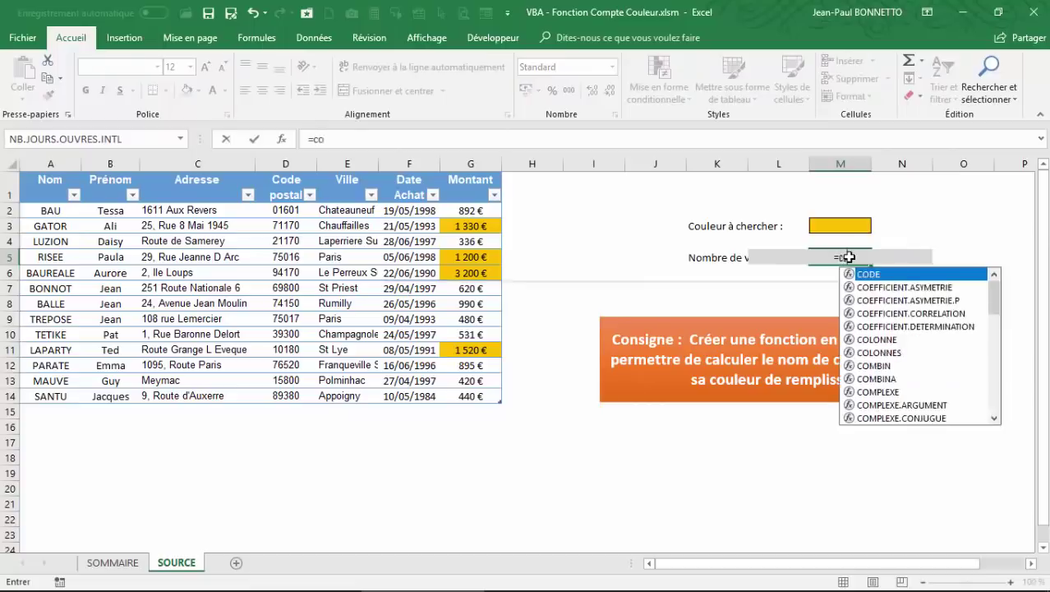
{"action": "type", "text": "m"}
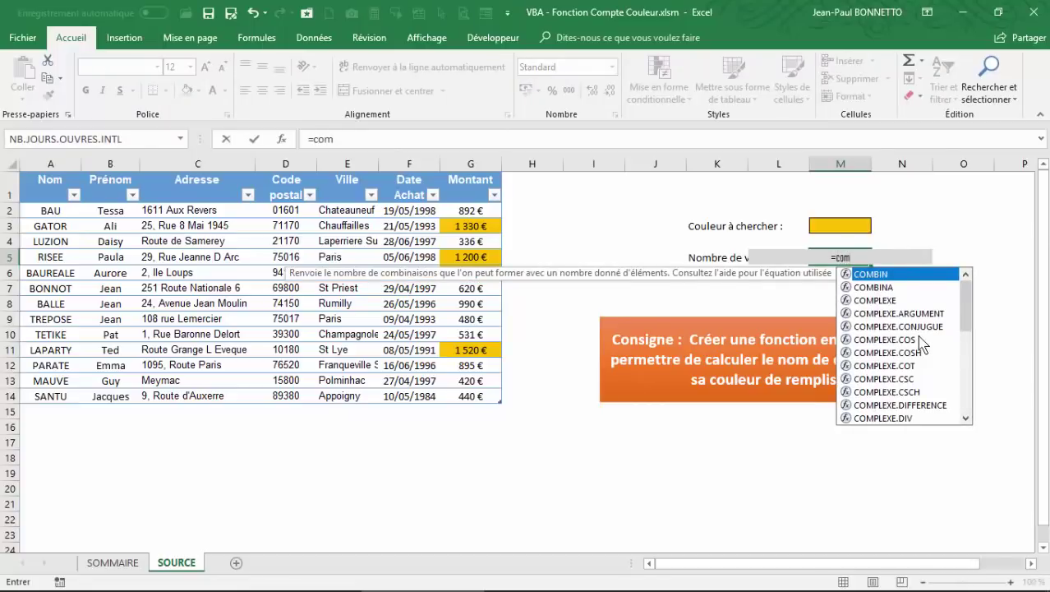
{"action": "type", "text": "pte"}
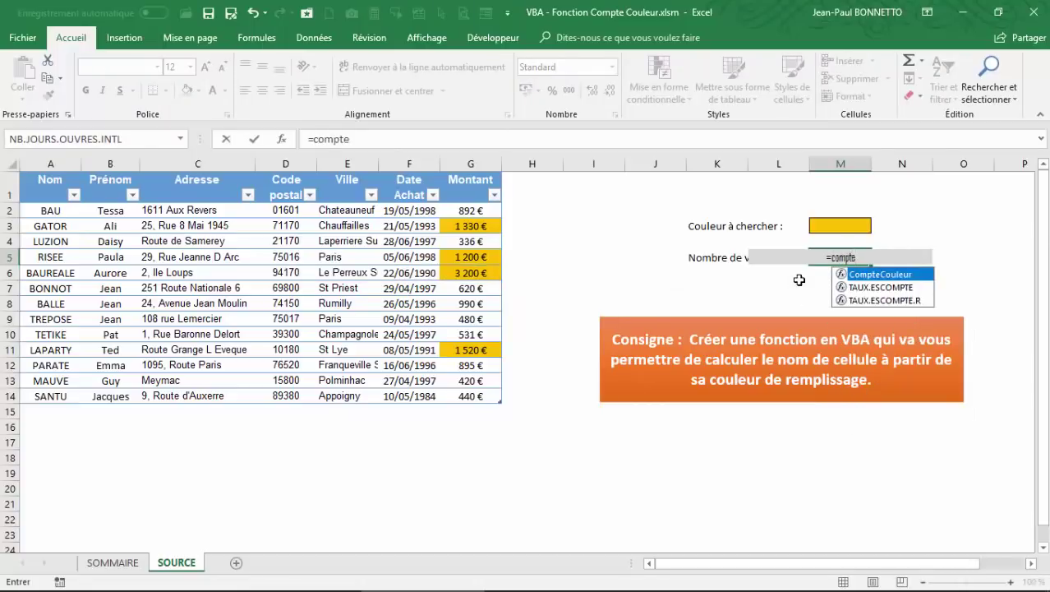
{"action": "double_click", "coordinate": [886, 275]}
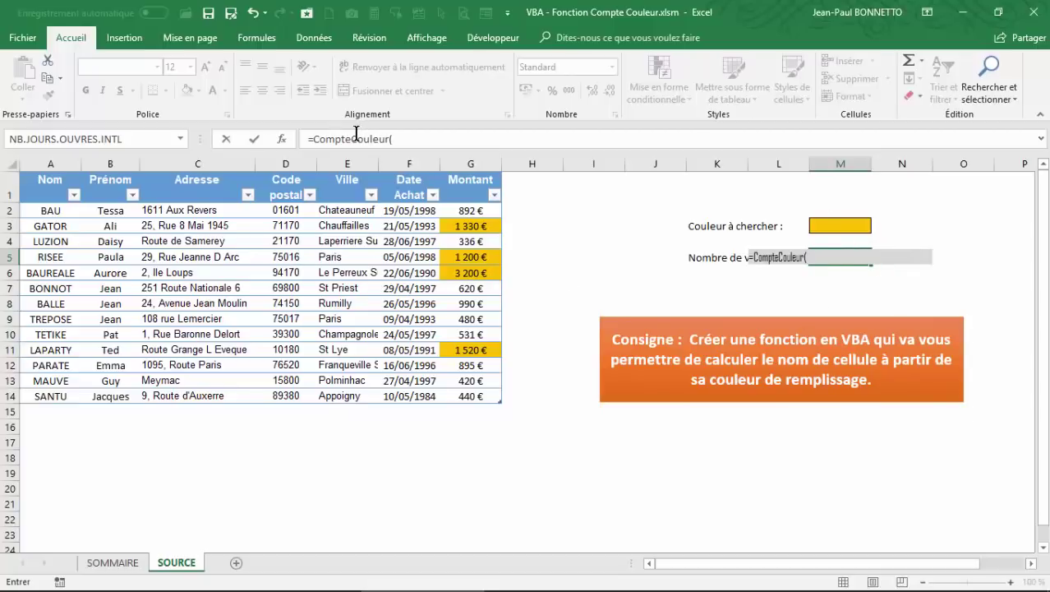
{"action": "left_click_drag", "start_coordinate": [480, 210], "coordinate": [473, 399]}
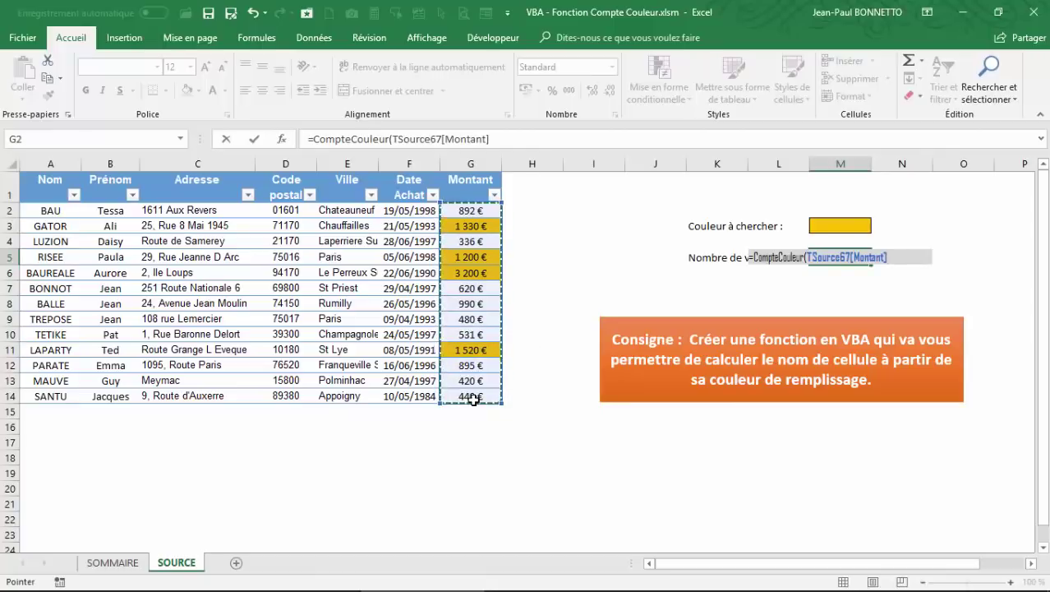
{"action": "type", "text": ";"}
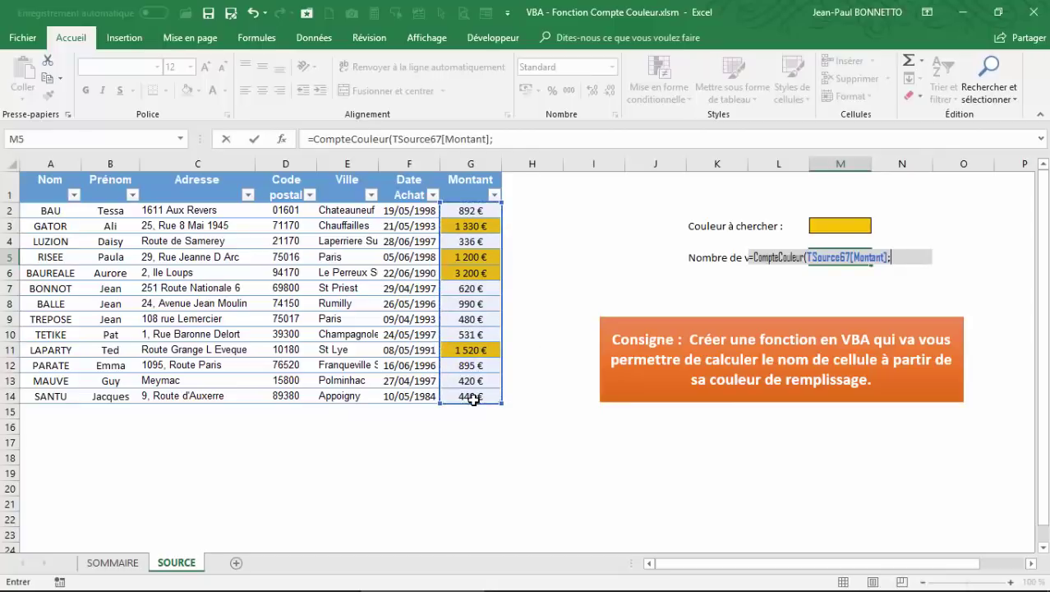
{"action": "left_click", "coordinate": [851, 235]}
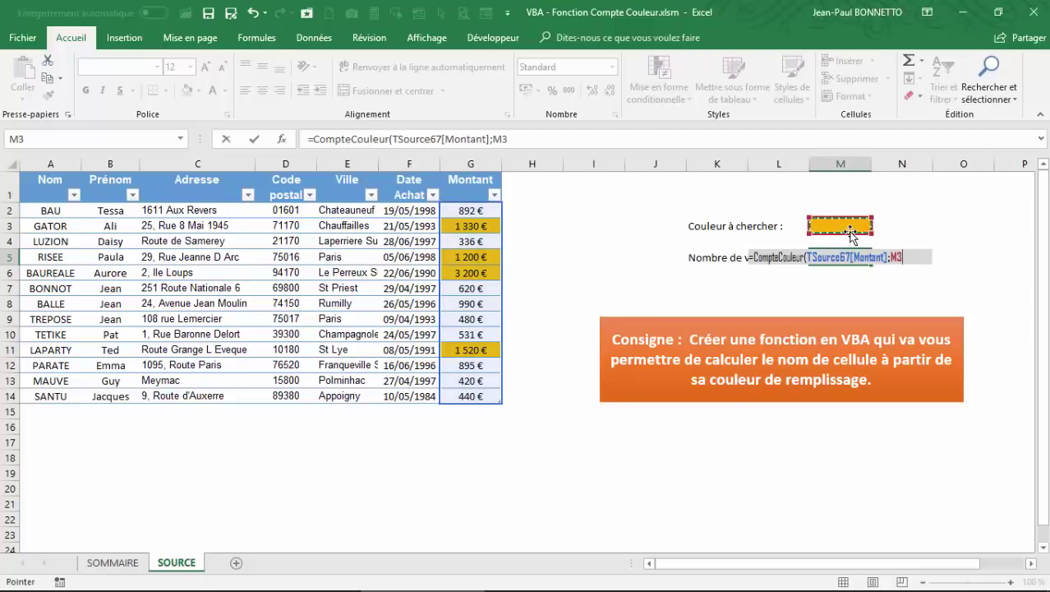
{"action": "key", "text": "Return"}
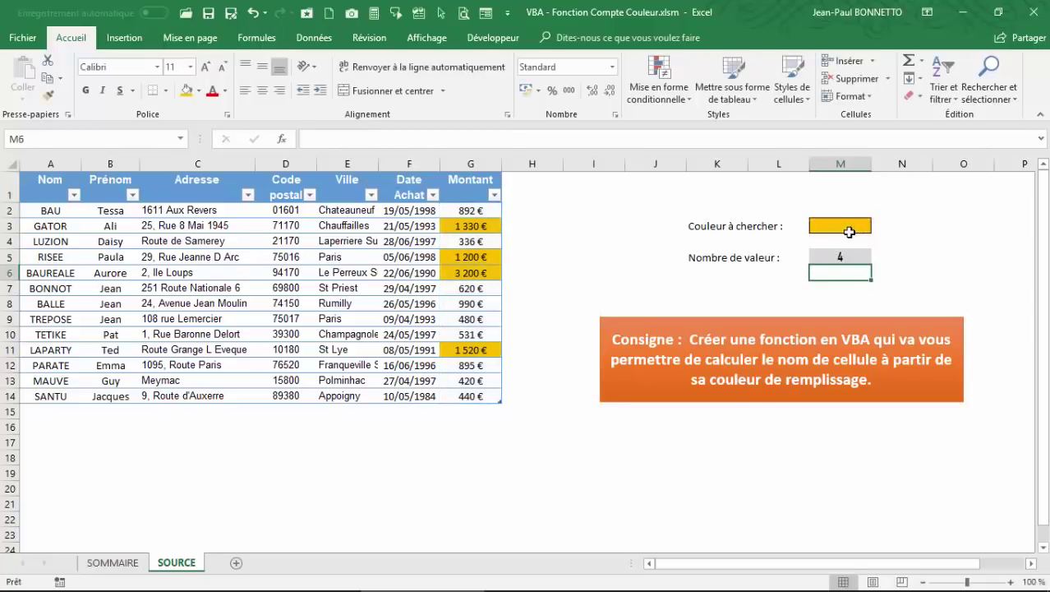
Check the M5 count against the gold Montant amounts and the Nombre de valeur label
{"action": "left_click", "coordinate": [840, 257]}
{"action": "left_click", "coordinate": [472, 225]}
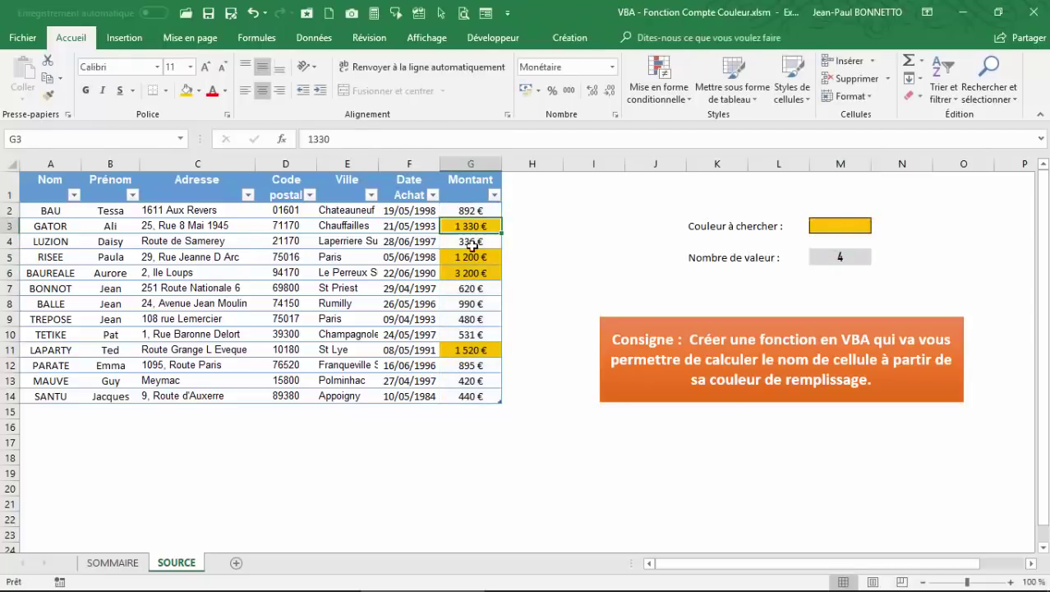
{"action": "left_click", "coordinate": [471, 256]}
{"action": "left_click", "coordinate": [471, 272]}
{"action": "left_click", "coordinate": [474, 349]}
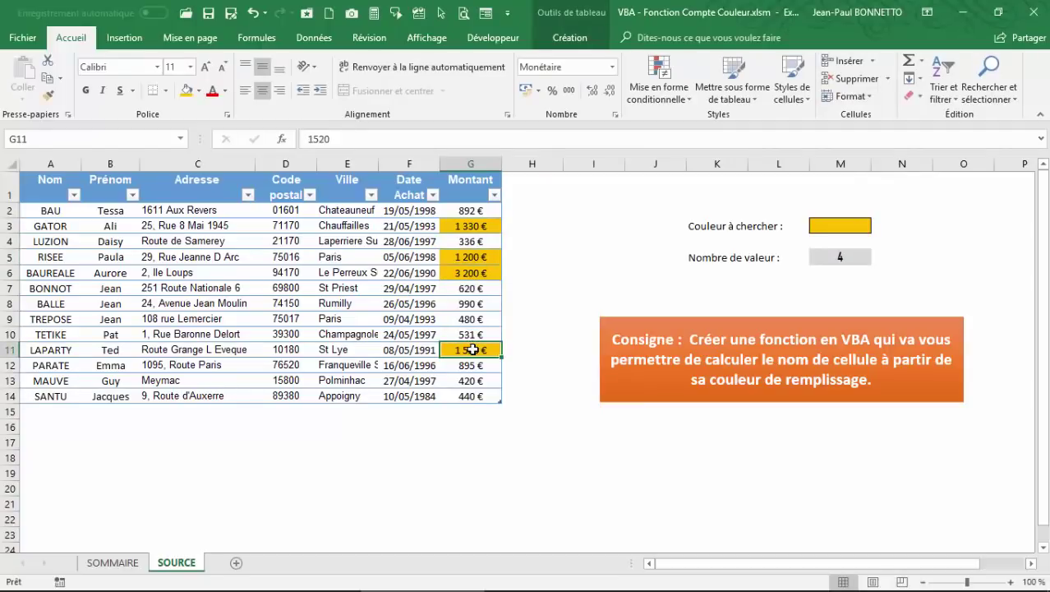
{"action": "left_click", "coordinate": [650, 267]}
{"action": "left_click", "coordinate": [835, 257]}
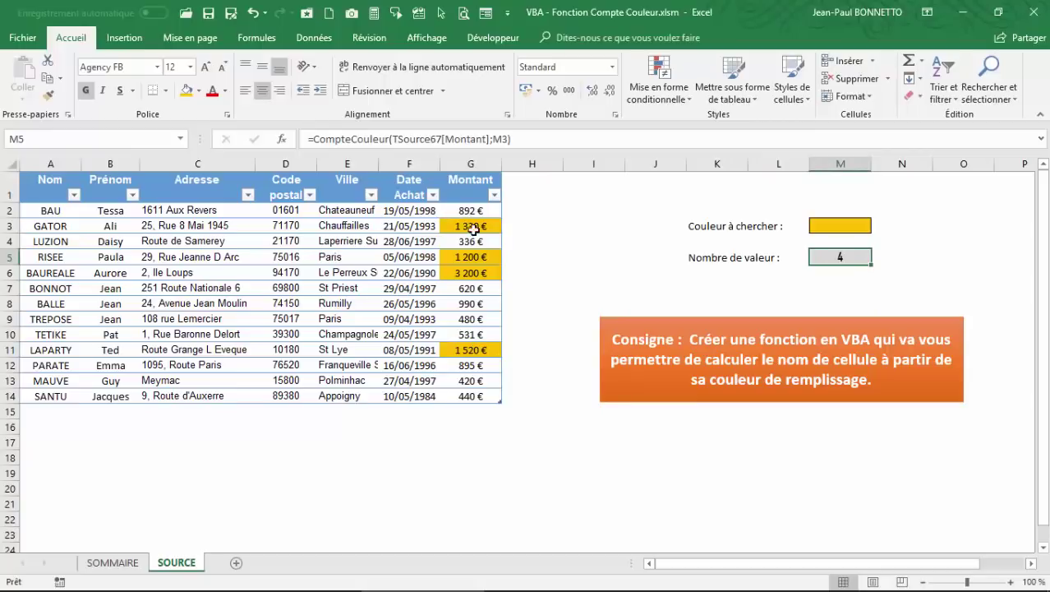
{"action": "left_click", "coordinate": [722, 269]}
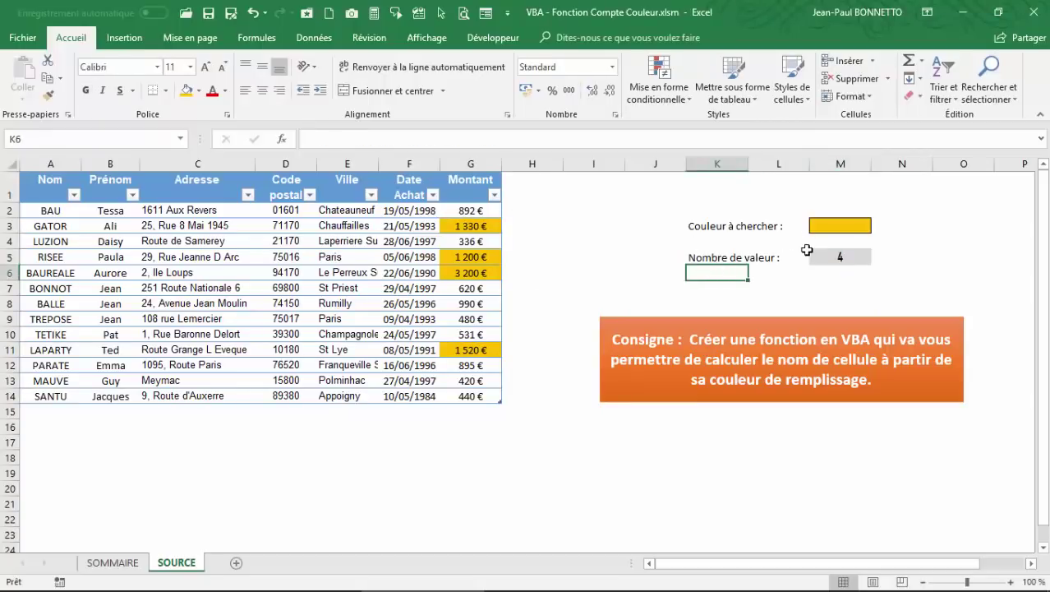
{"action": "left_click", "coordinate": [725, 257]}
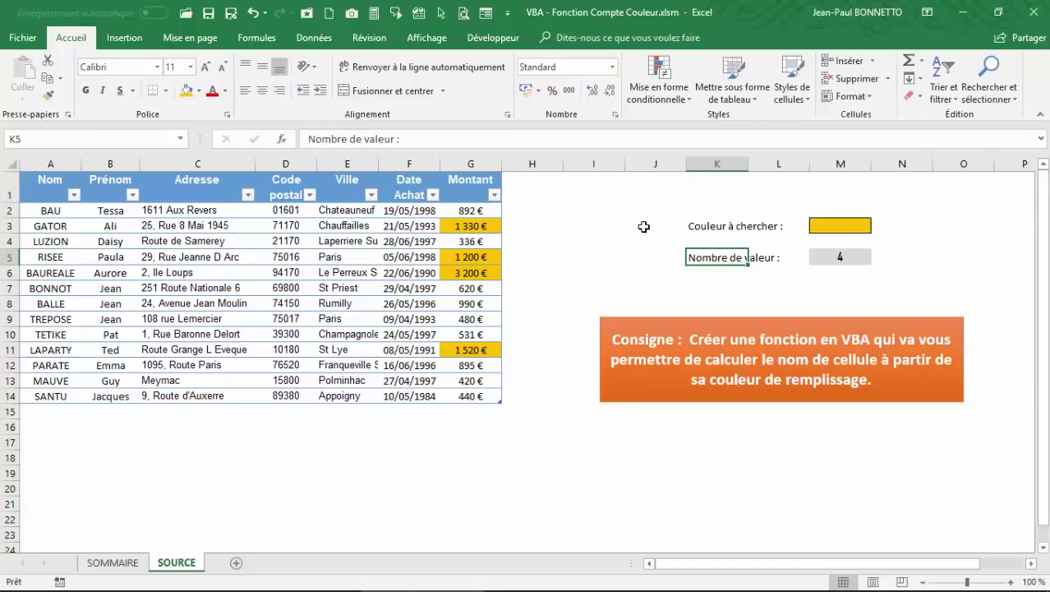
Type the label 'CA >= 1000' in N5 and start 'CA <' in N6
{"action": "left_click", "coordinate": [916, 256]}
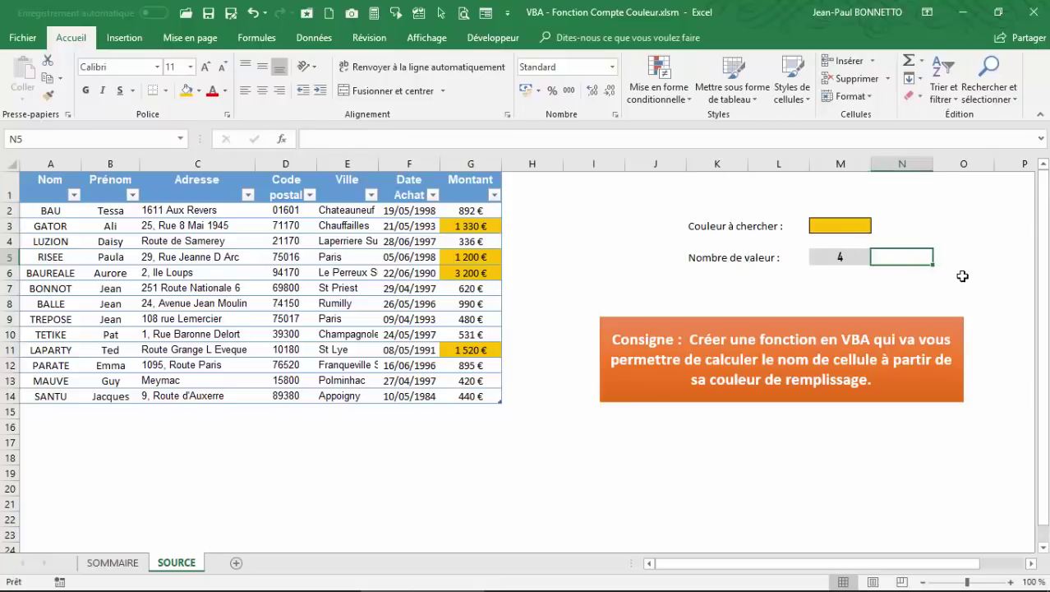
{"action": "type", "text": "CA >="}
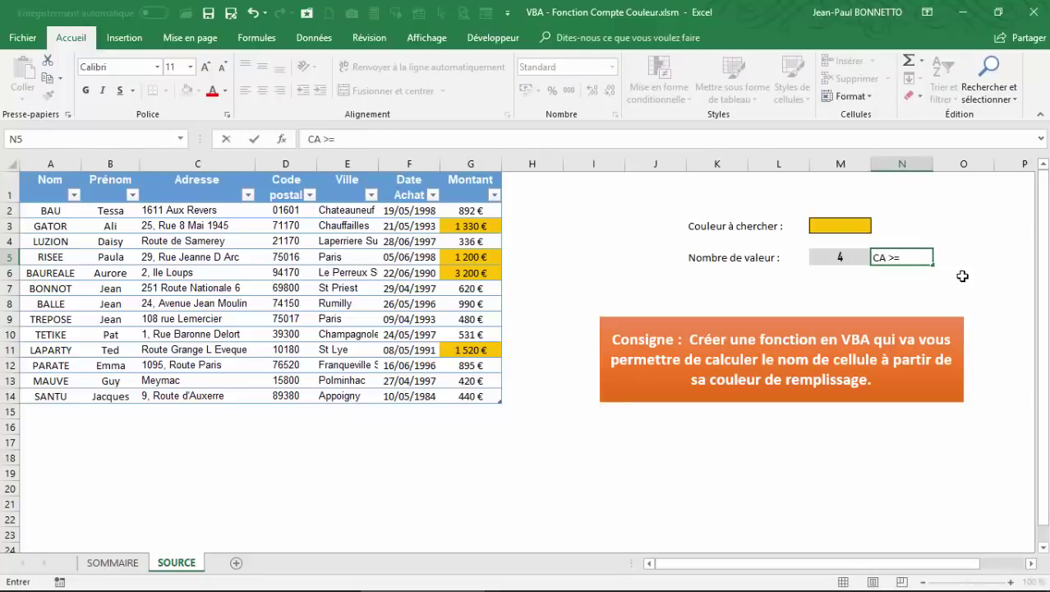
{"action": "type", "text": " 1000"}
{"action": "key", "text": "Return"}
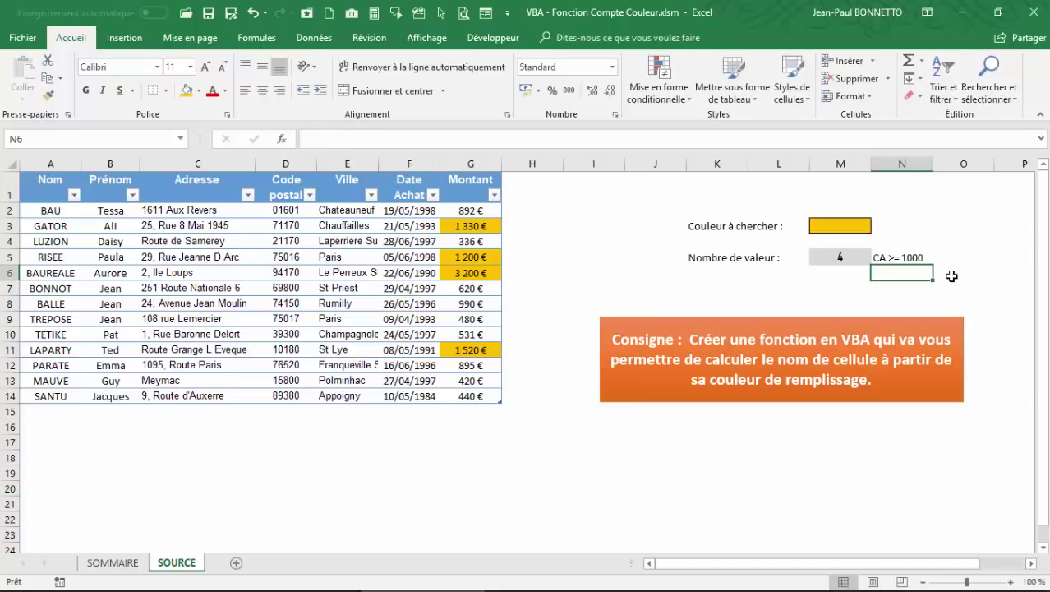
{"action": "type", "text": "CA <1000"}
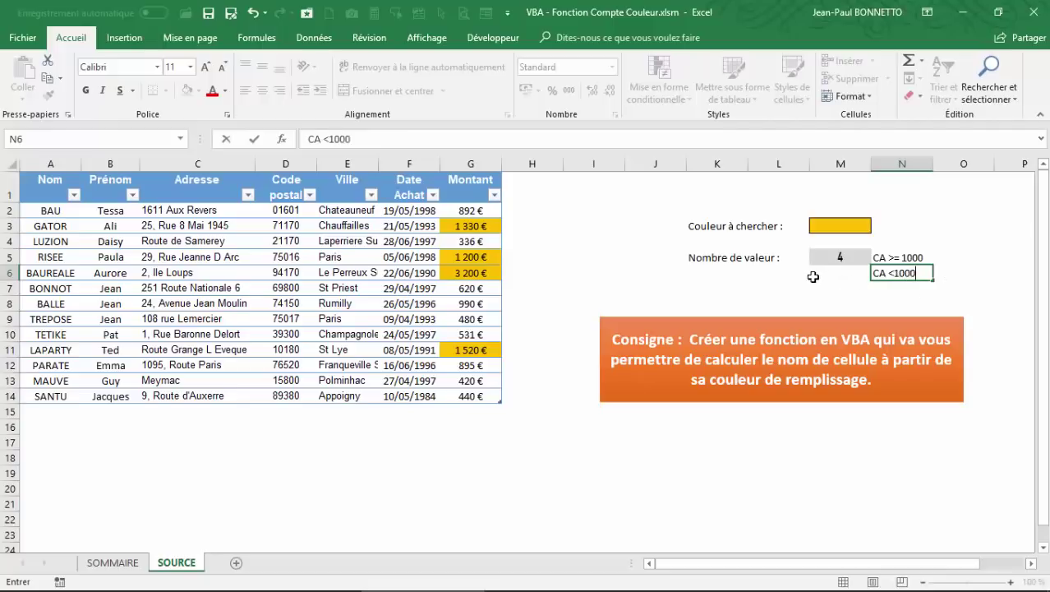
Finish the 'CA <1000' label and copy the Nombre de valeur label and count down to row 6
{"action": "left_click", "coordinate": [812, 275]}
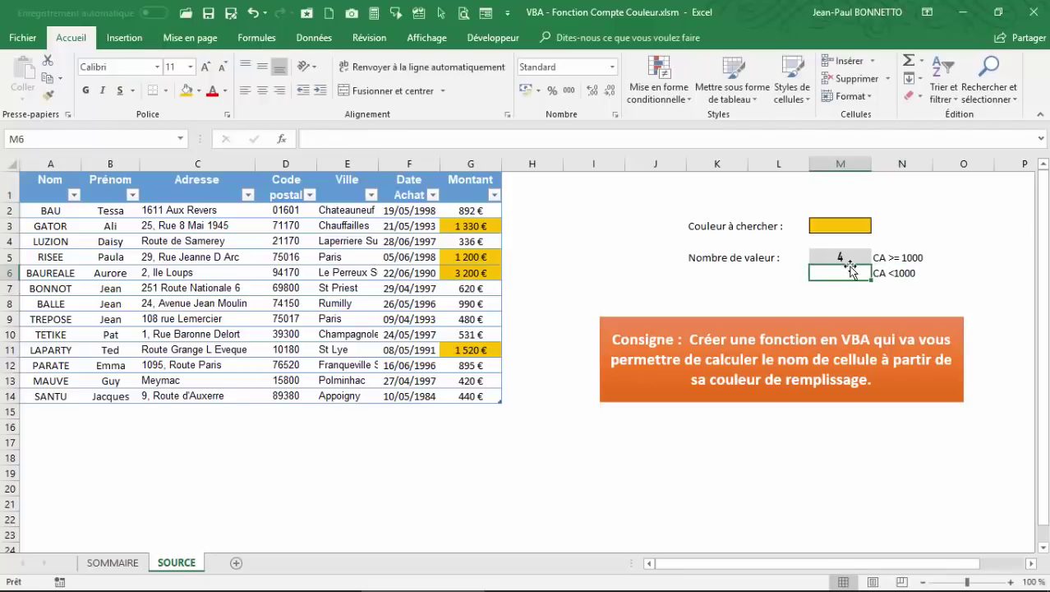
{"action": "left_click", "coordinate": [739, 258]}
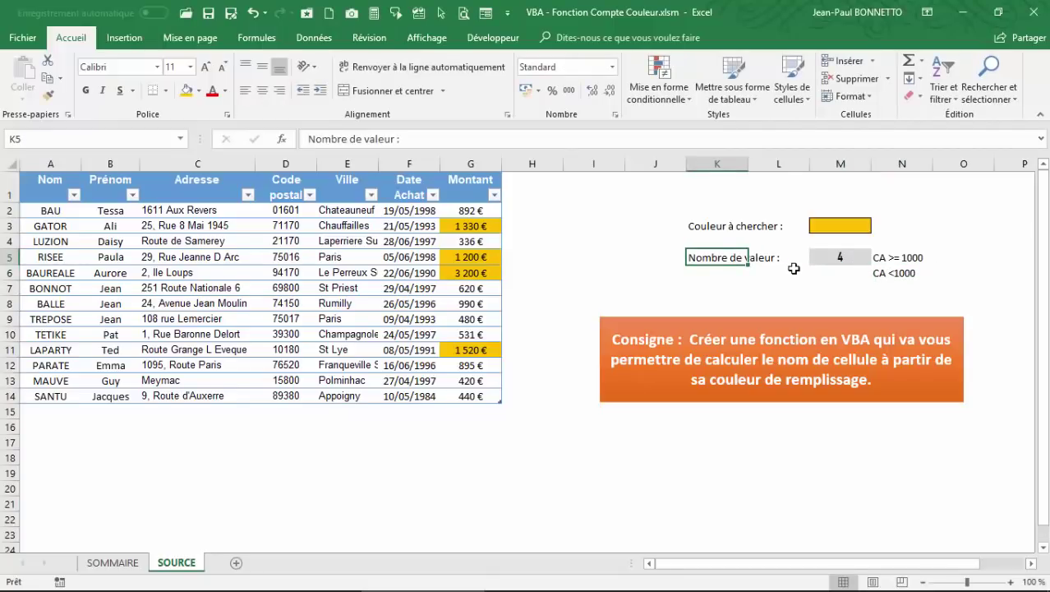
{"action": "mouse_move", "coordinate": [729, 257]}
{"action": "left_mouse_down"}
{"action": "mouse_move", "coordinate": [839, 258]}
{"action": "mouse_move", "coordinate": [855, 280]}
{"action": "left_mouse_up"}
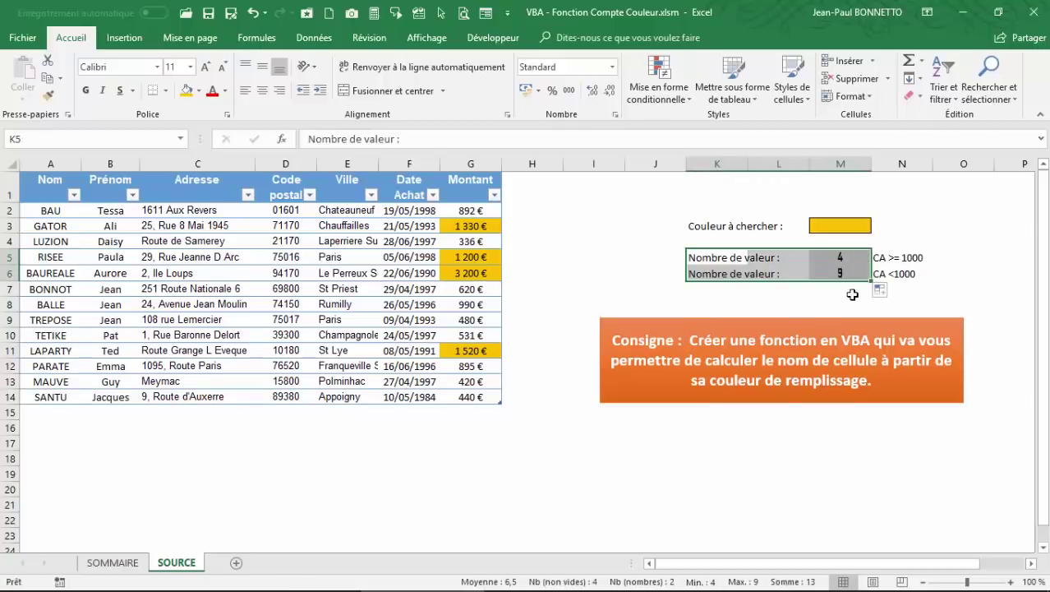
{"action": "left_click", "coordinate": [844, 274]}
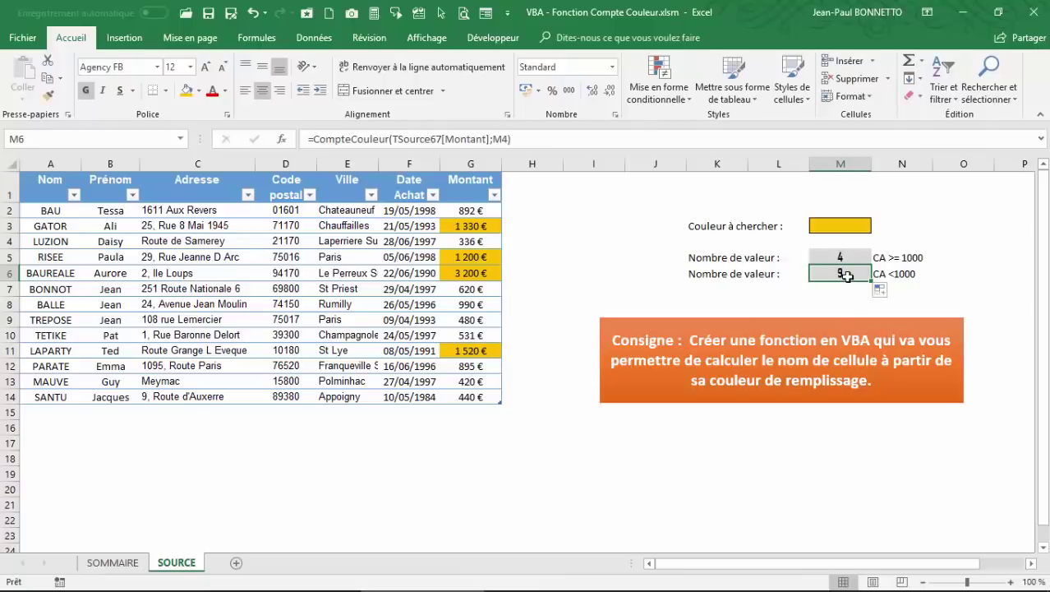
{"action": "key", "text": "Right"}
{"action": "key", "text": "Left"}
Review the copied M6 count and both CA labels, ending on reference cell M4
{"action": "left_click", "coordinate": [855, 241]}
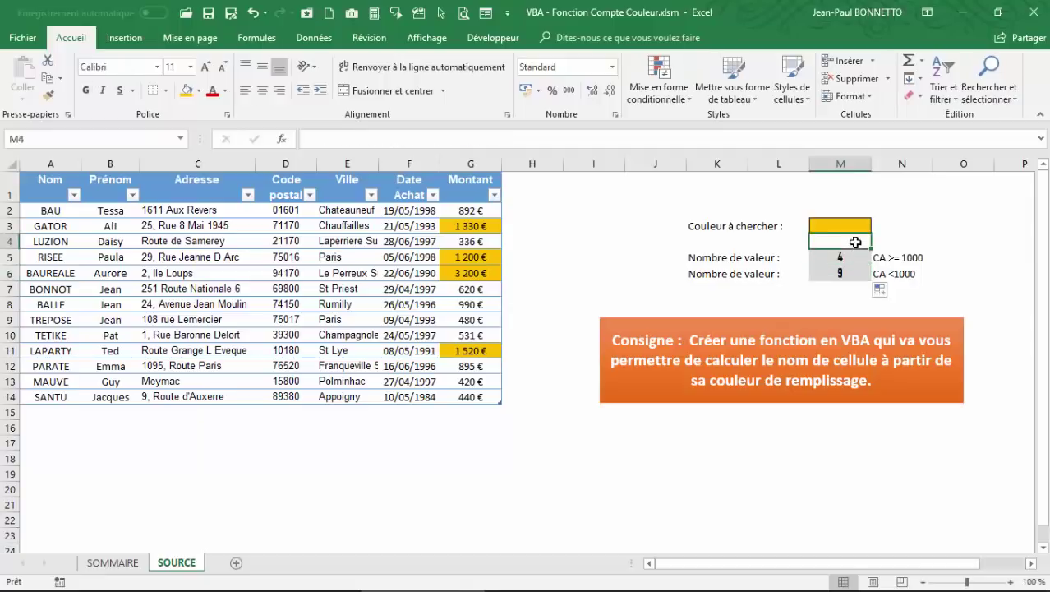
{"action": "left_click", "coordinate": [839, 274]}
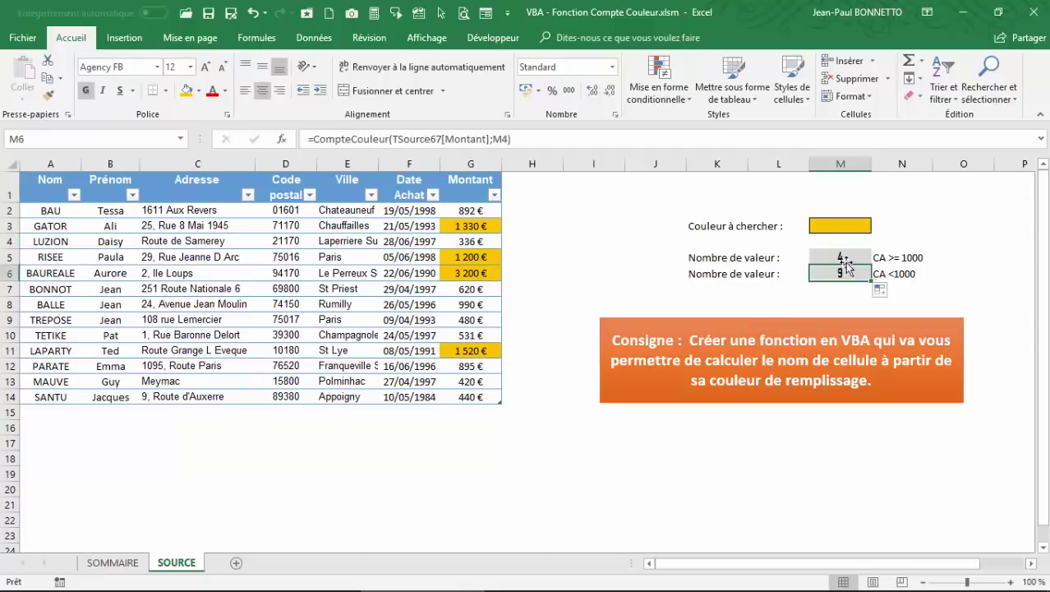
{"action": "left_click", "coordinate": [925, 275]}
{"action": "left_click", "coordinate": [905, 258]}
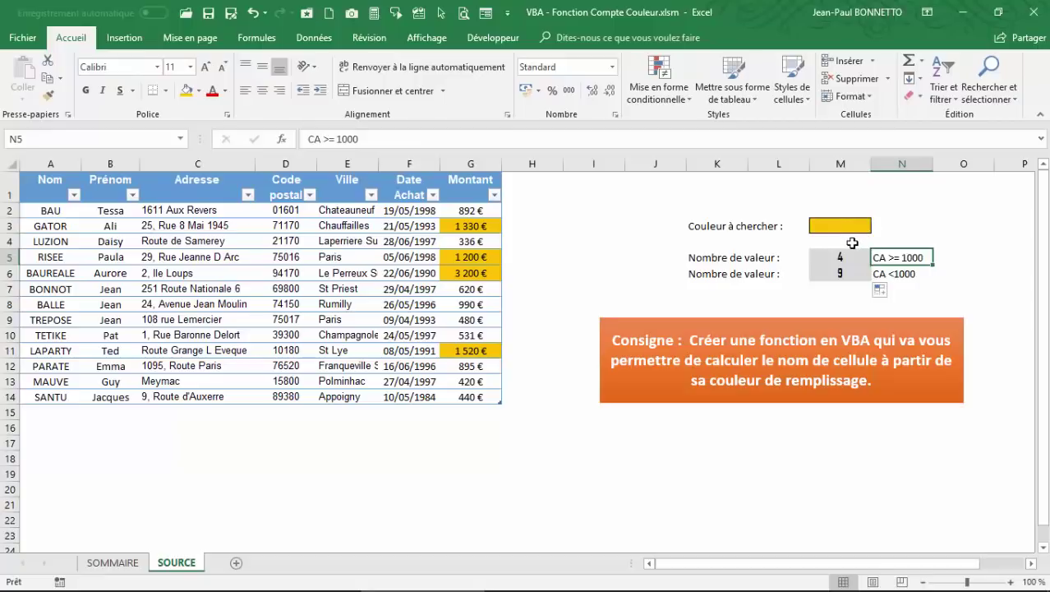
{"action": "left_click", "coordinate": [851, 243]}
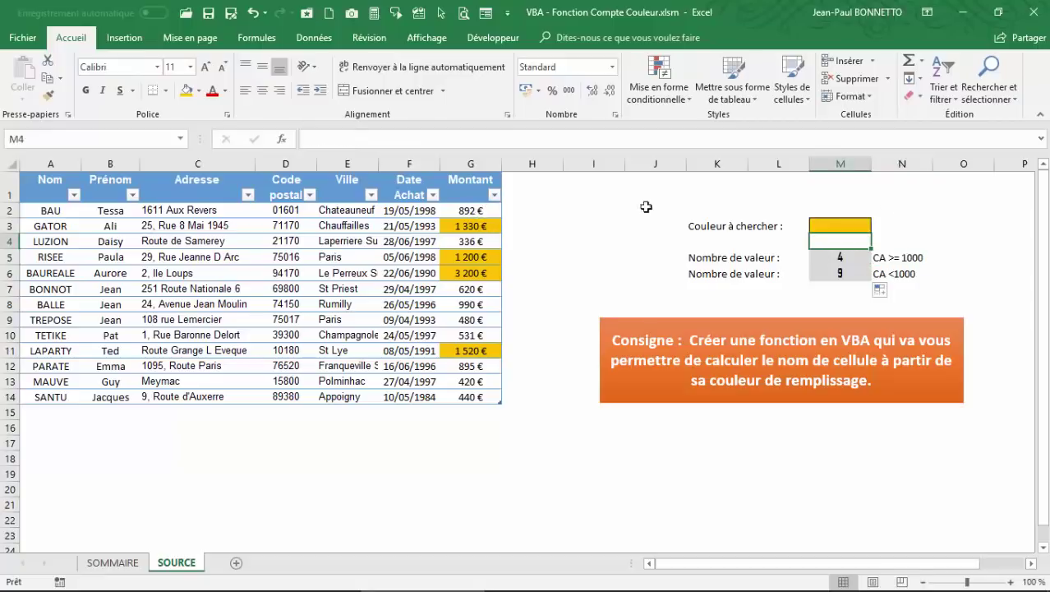
Fill the reference cell M4 blue
{"action": "left_click", "coordinate": [199, 91]}
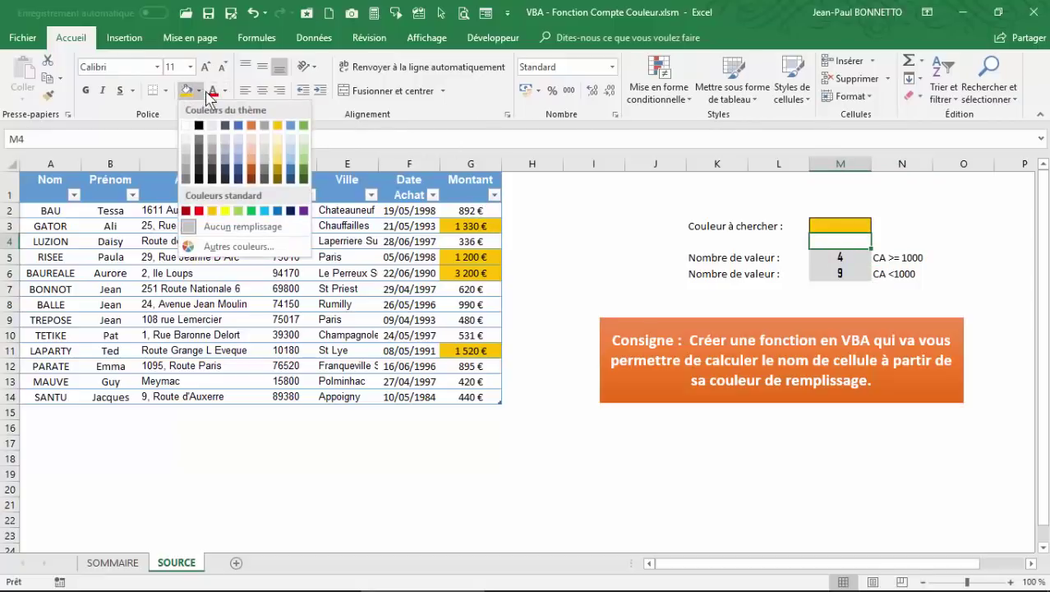
{"action": "left_click", "coordinate": [238, 125]}
{"action": "left_click", "coordinate": [825, 273]}
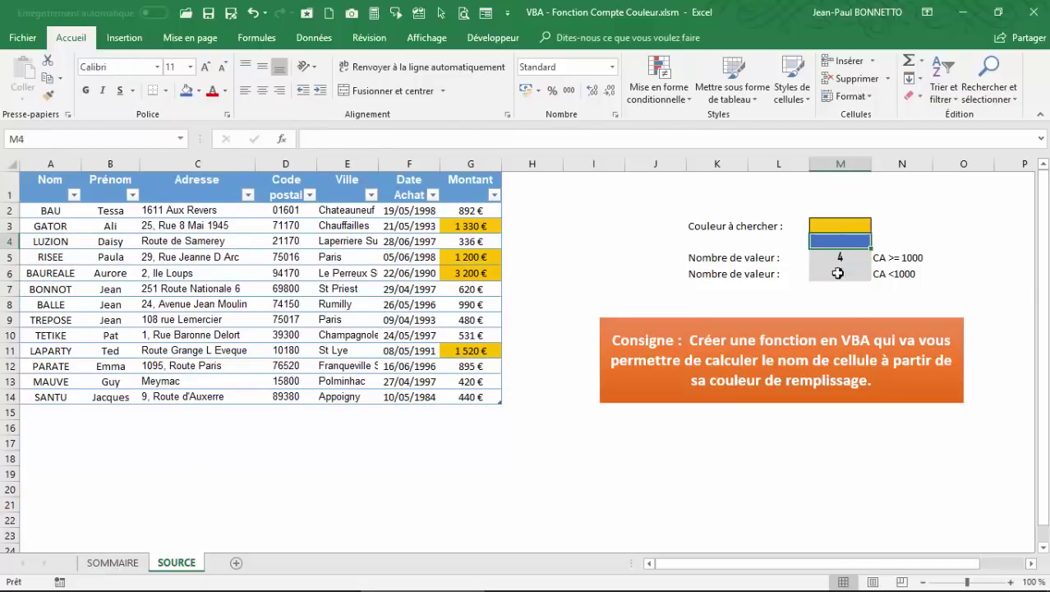
Fill the Montant amounts under 1000 blue: 892 €, 336 €, G7:G10 and the last three
{"action": "left_click", "coordinate": [476, 210]}
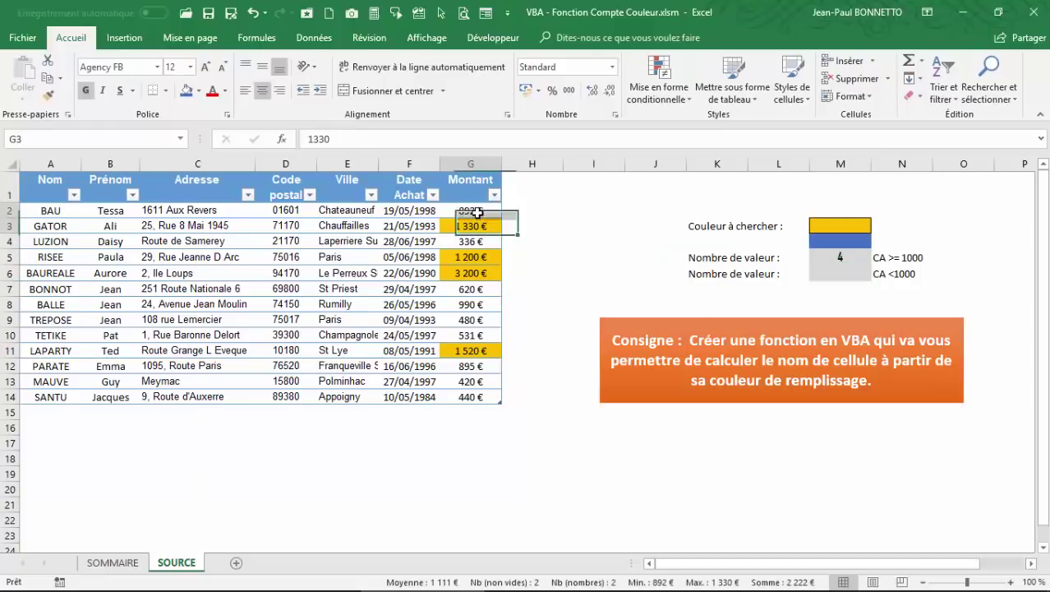
{"action": "left_click", "coordinate": [187, 90]}
{"action": "left_click", "coordinate": [466, 240]}
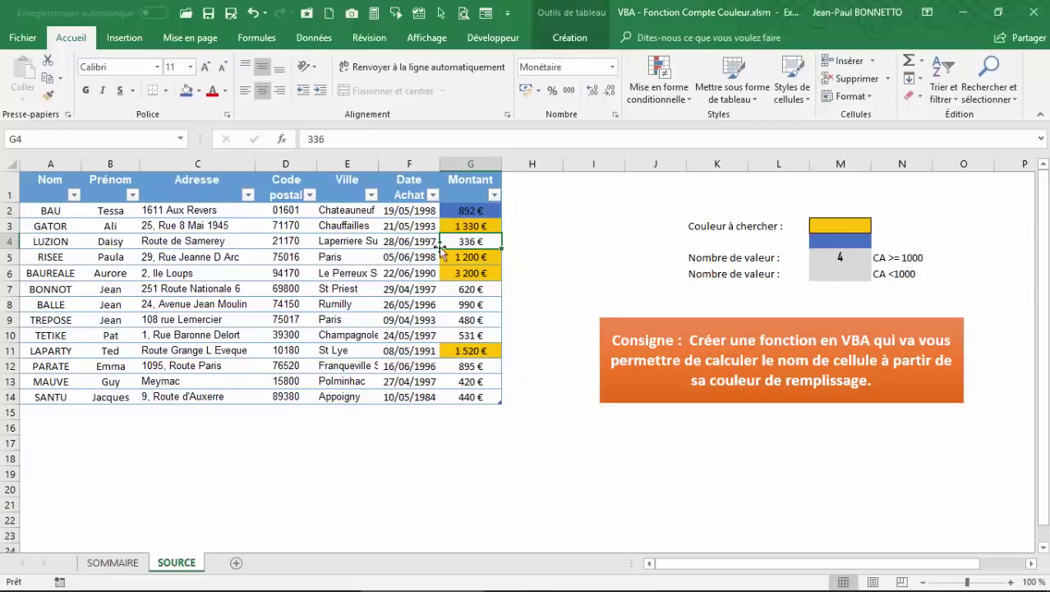
{"action": "left_click", "coordinate": [187, 91]}
{"action": "left_click", "coordinate": [463, 289]}
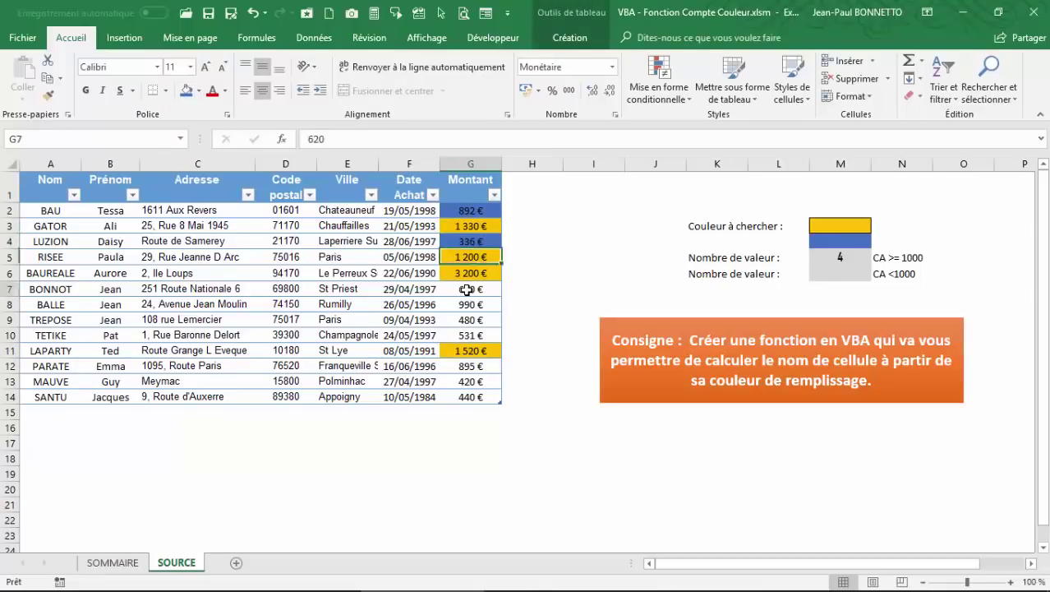
{"action": "left_click_drag", "start_coordinate": [464, 289], "coordinate": [471, 397]}
{"action": "left_click", "coordinate": [187, 90]}
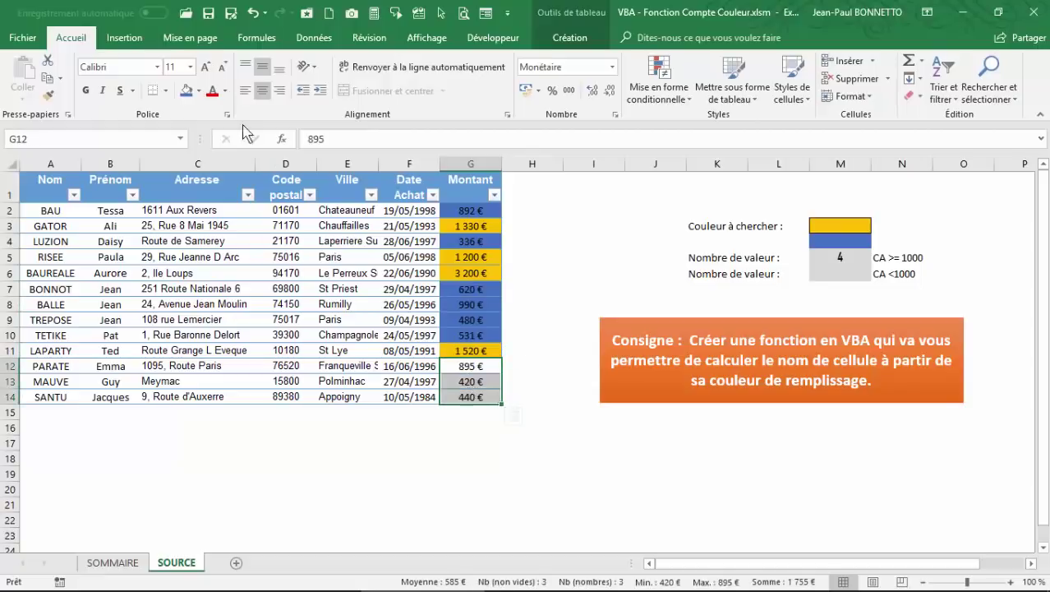
{"action": "left_click", "coordinate": [187, 91]}
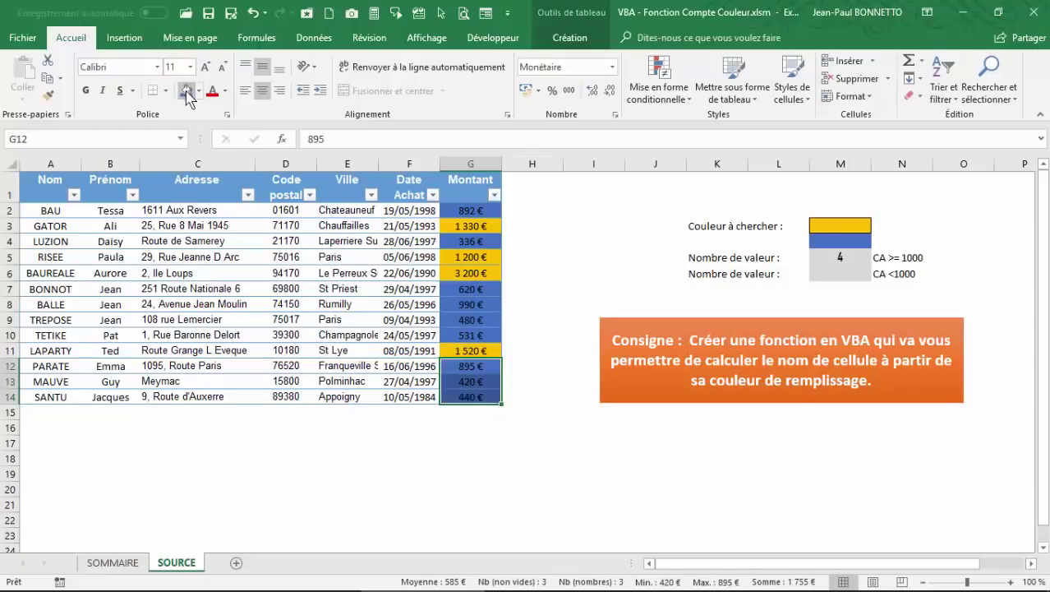
{"action": "left_click", "coordinate": [847, 278]}
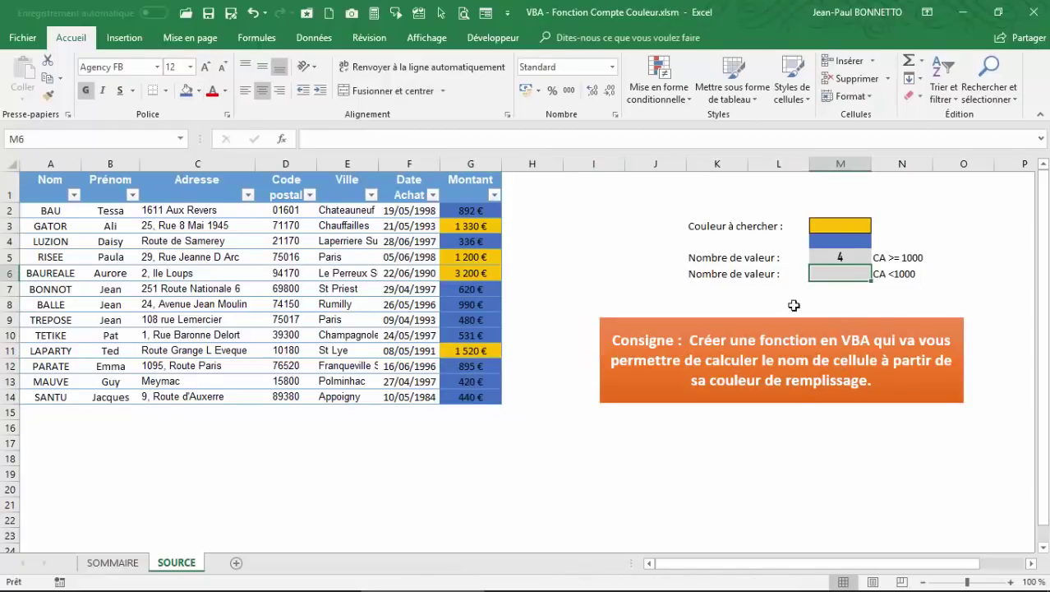
Enter =CompteCouleur(TSource67[Montant];M4) in M6 to count blue Montant cells, giving 9
{"action": "type", "text": "="}
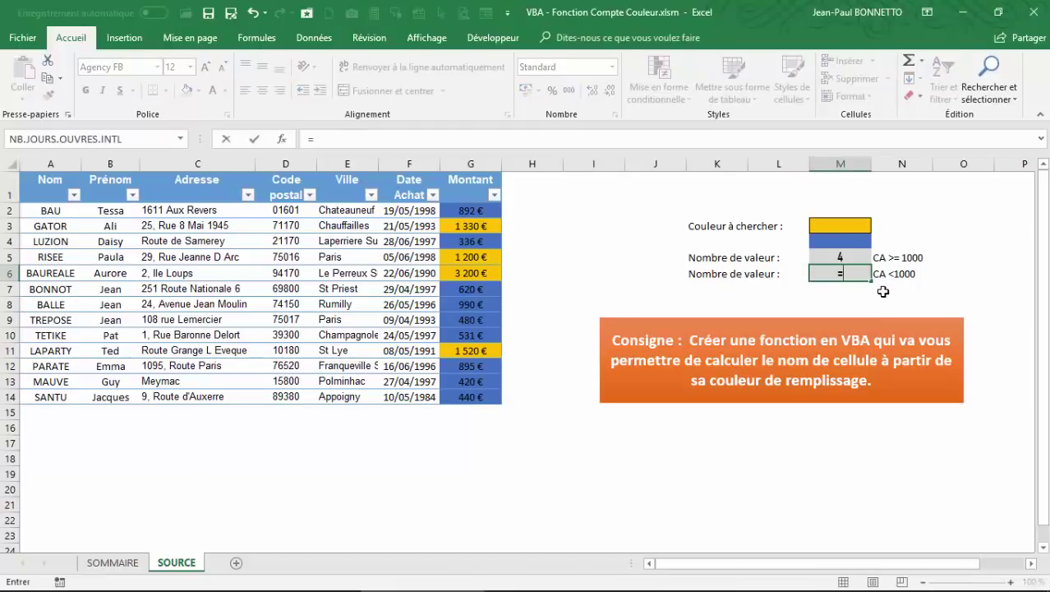
{"action": "type", "text": "compt"}
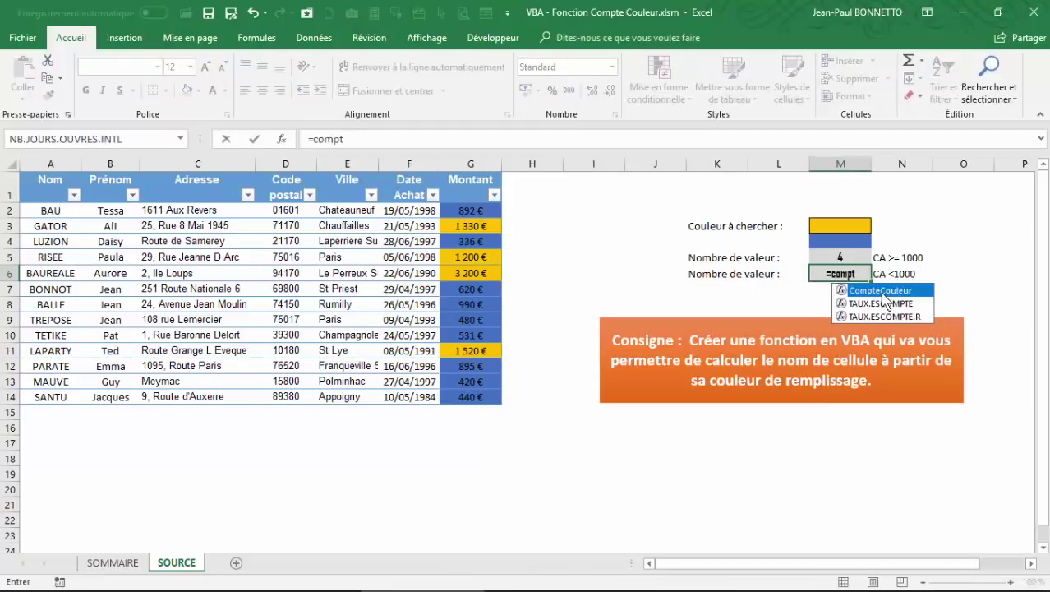
{"action": "double_click", "coordinate": [883, 291]}
{"action": "left_click_drag", "start_coordinate": [462, 210], "coordinate": [461, 392]}
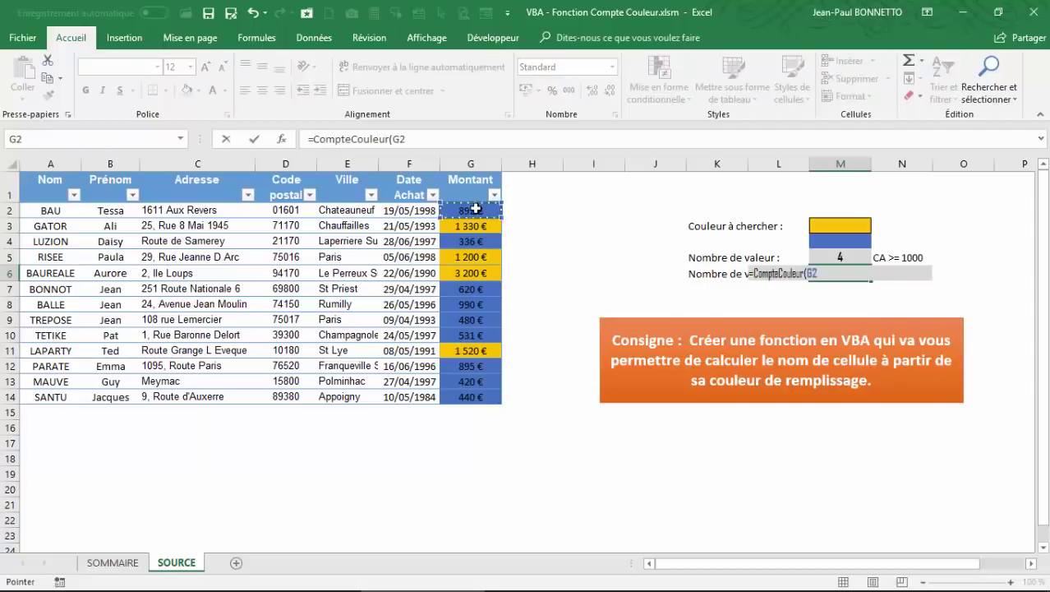
{"action": "type", "text": ";"}
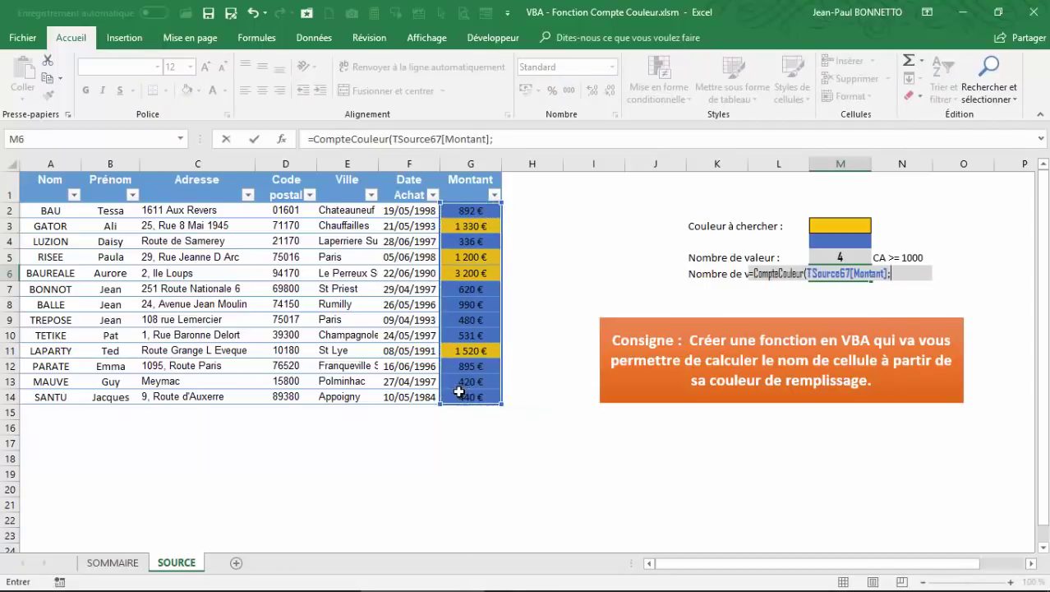
{"action": "left_click", "coordinate": [842, 242]}
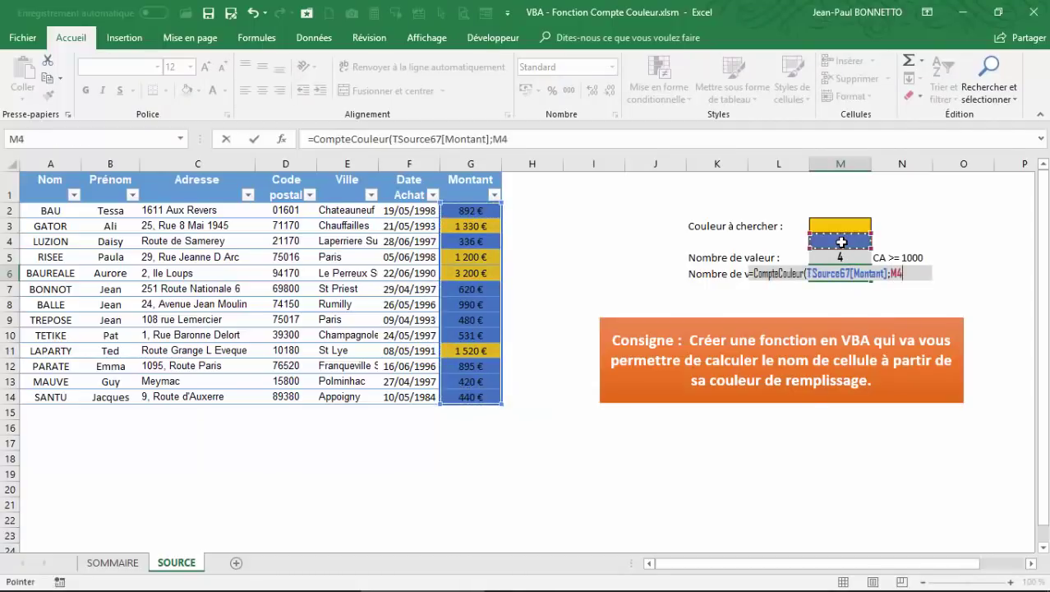
{"action": "key", "text": "Return"}
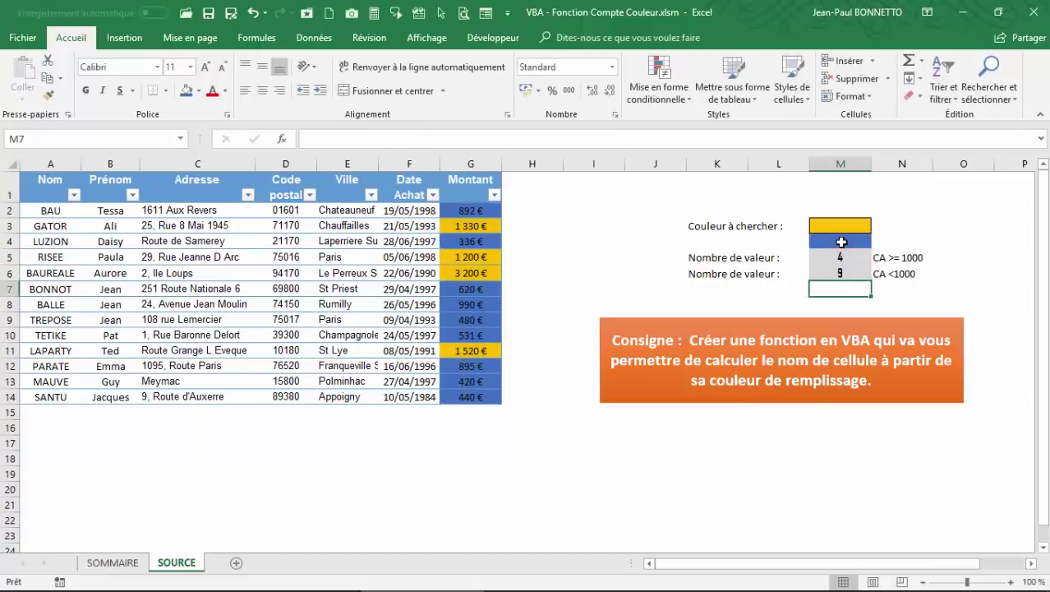
{"action": "left_click", "coordinate": [840, 273]}
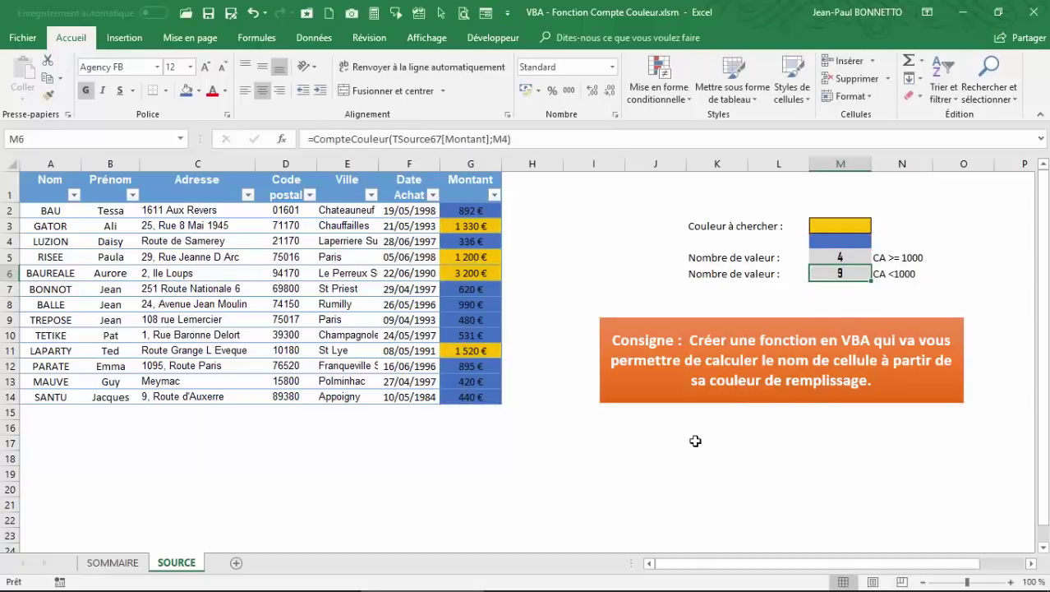
Make the 480 € amount in G9 red text with No Fill
{"action": "left_click", "coordinate": [472, 319]}
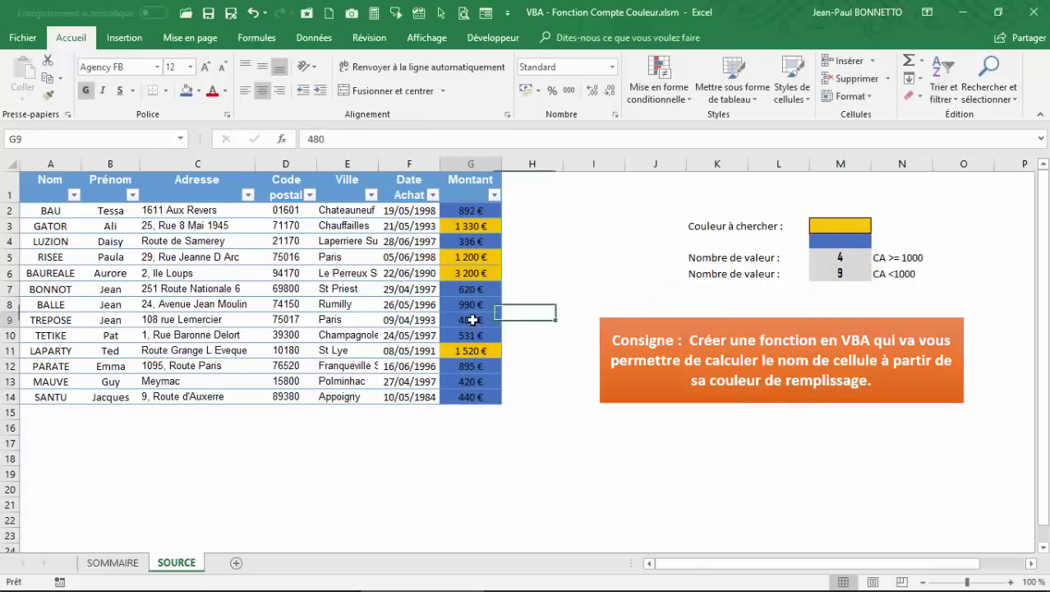
{"action": "left_click", "coordinate": [211, 92]}
{"action": "left_click", "coordinate": [201, 92]}
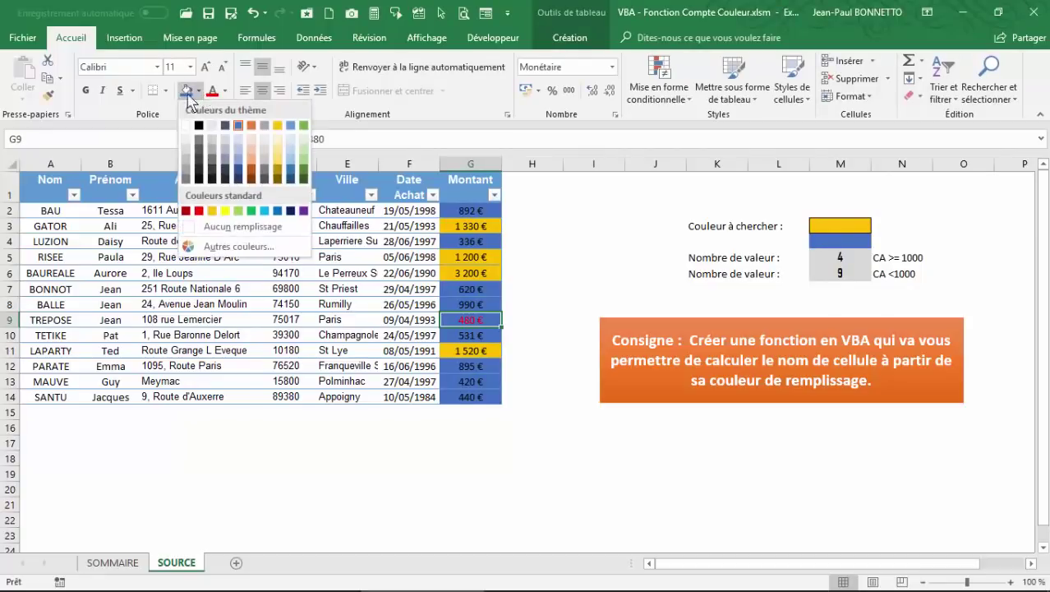
{"action": "left_click", "coordinate": [222, 231]}
Recalculate with F9 so M6's blue count drops to 8
{"action": "left_click", "coordinate": [470, 273]}
{"action": "left_click", "coordinate": [460, 289]}
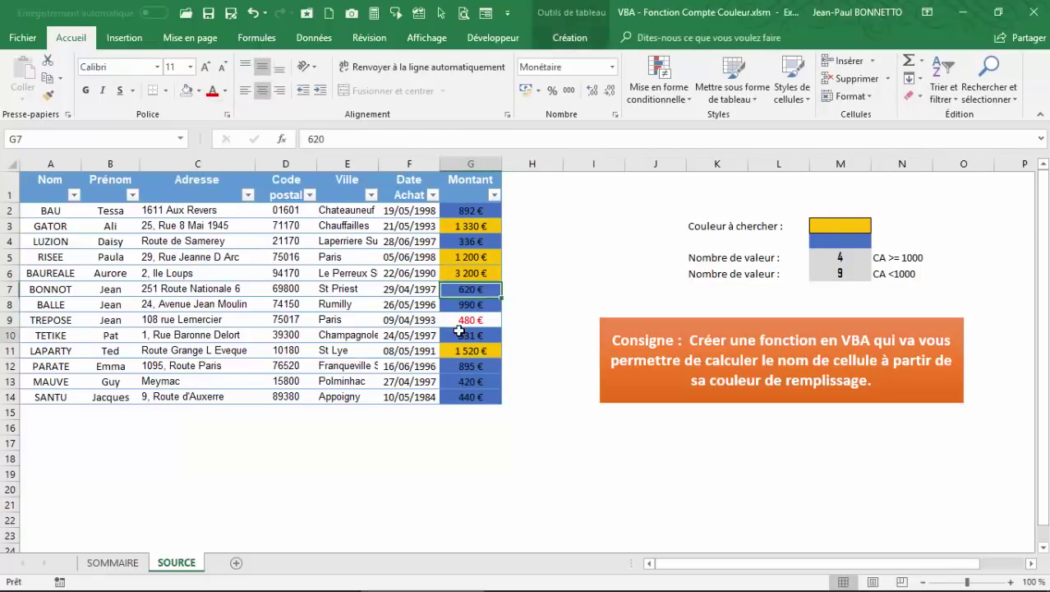
{"action": "left_click", "coordinate": [470, 350]}
{"action": "left_click", "coordinate": [466, 303]}
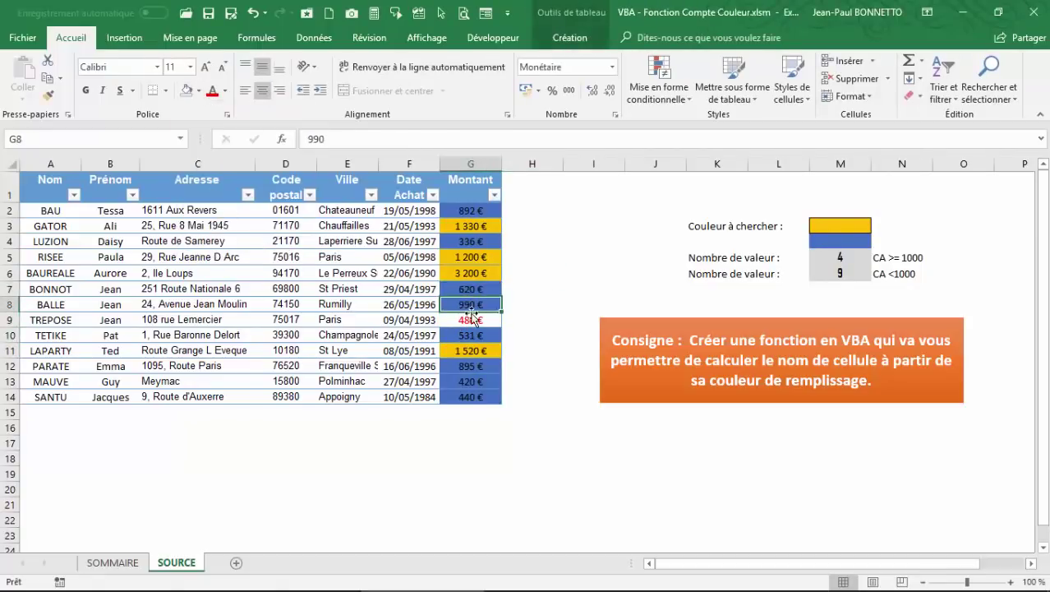
{"action": "left_click", "coordinate": [836, 273]}
{"action": "key", "text": "F9"}
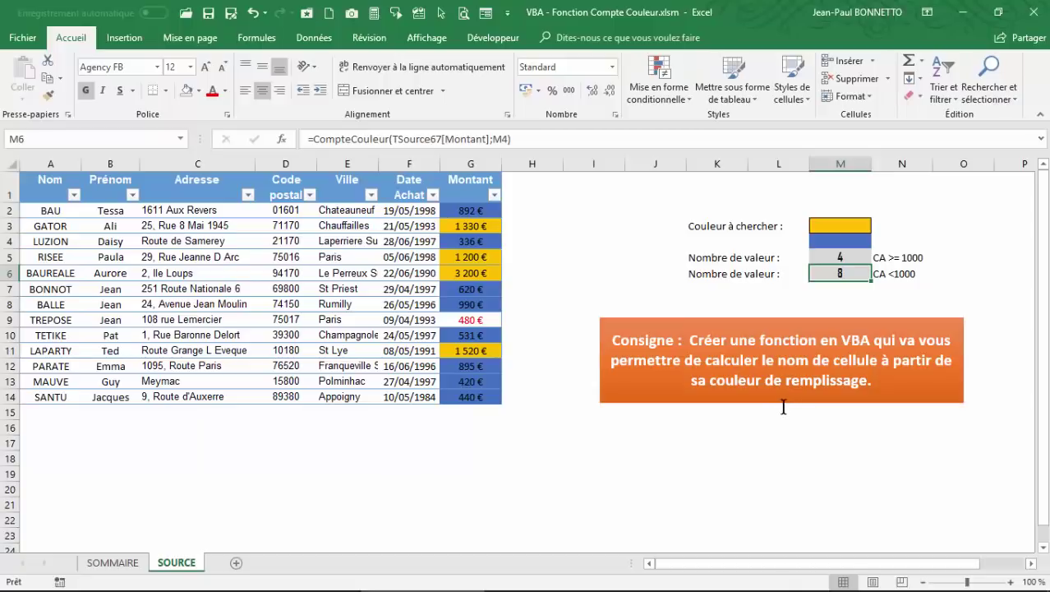
Copy the blue fill from the 990 € cell G8 onto the 480 € cell G9, so the count reads 9
{"action": "left_click", "coordinate": [469, 302]}
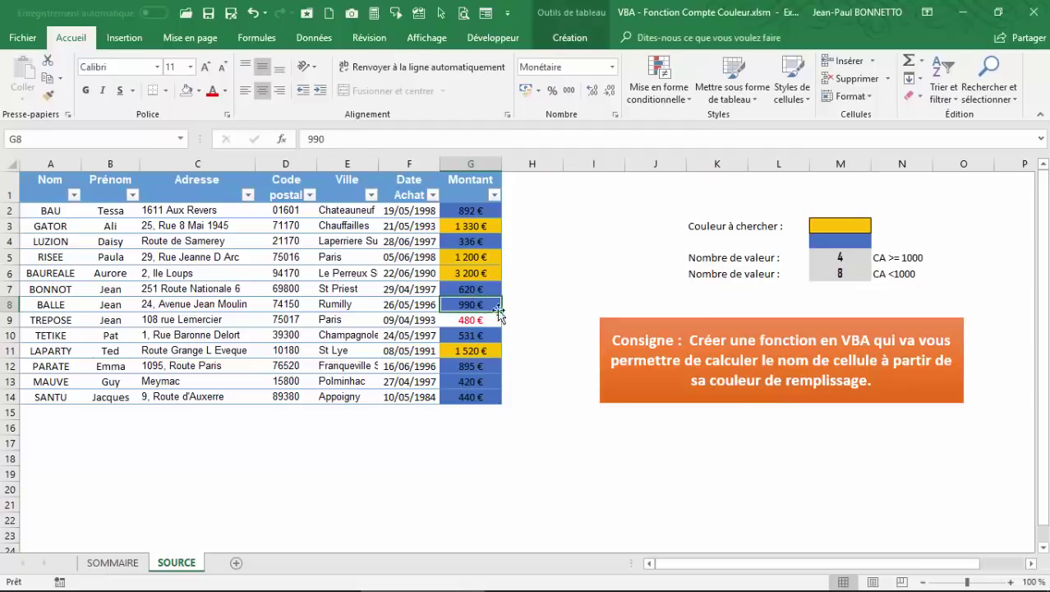
{"action": "left_click", "coordinate": [48, 95]}
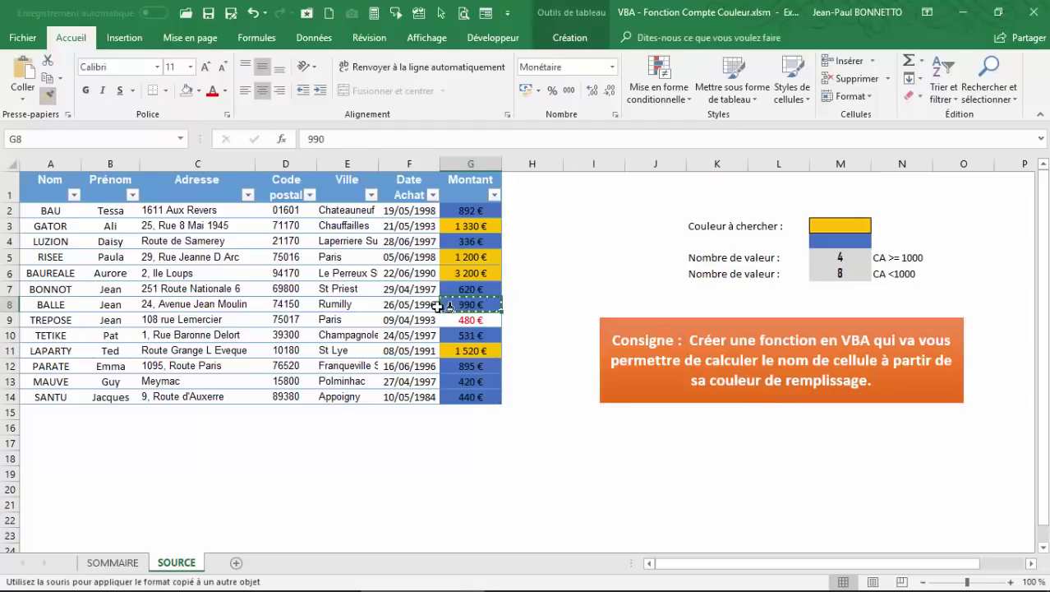
{"action": "left_click", "coordinate": [471, 320]}
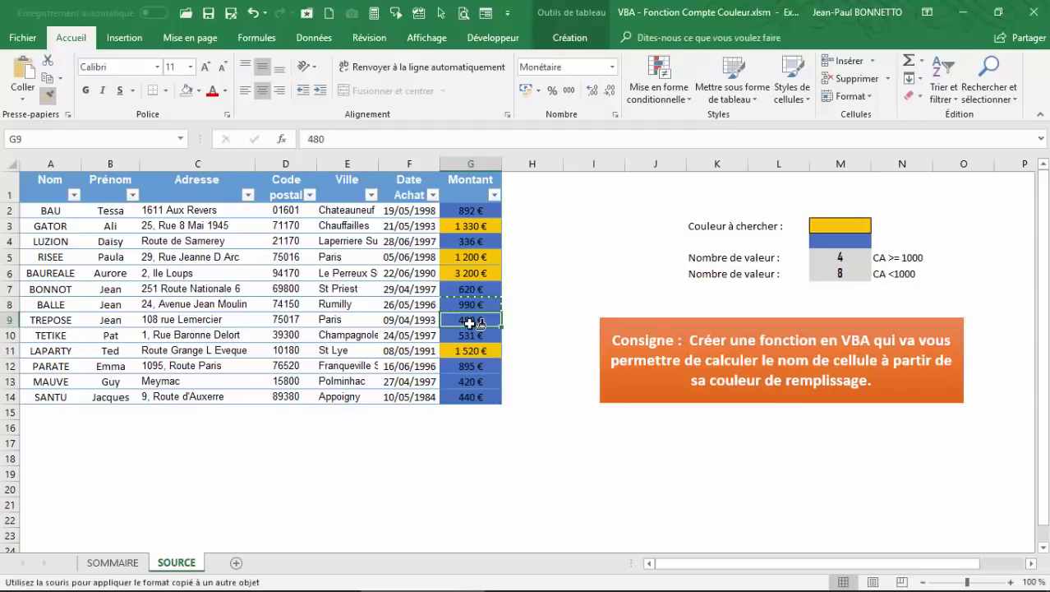
{"action": "left_click", "coordinate": [853, 273]}
{"action": "left_click", "coordinate": [800, 309]}
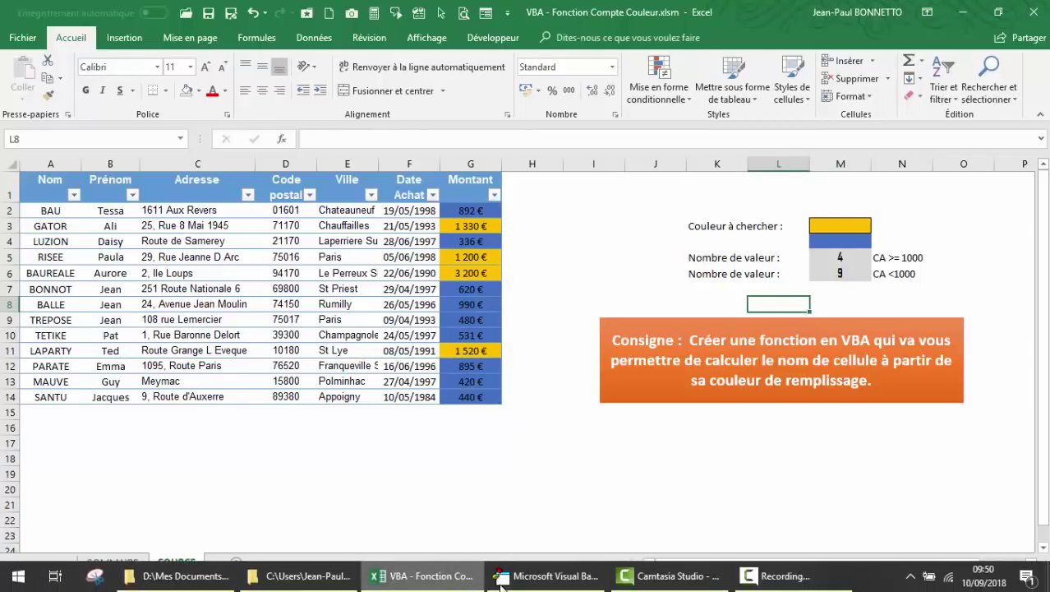
{"action": "left_click", "coordinate": [536, 579]}
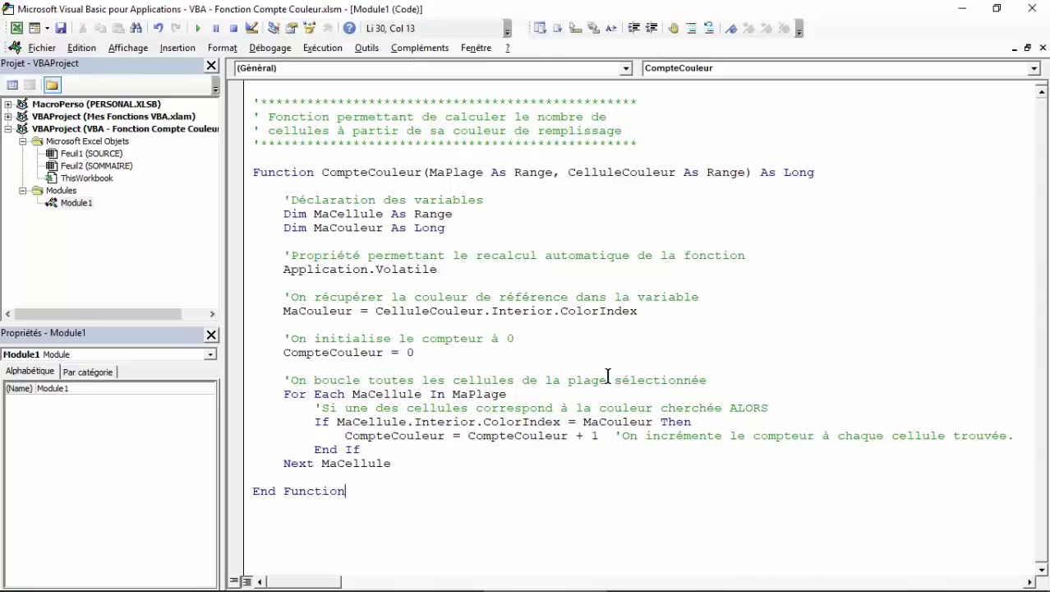
Move the orange Consigne text box lower on the sheet
{"action": "left_click", "coordinate": [15, 27]}
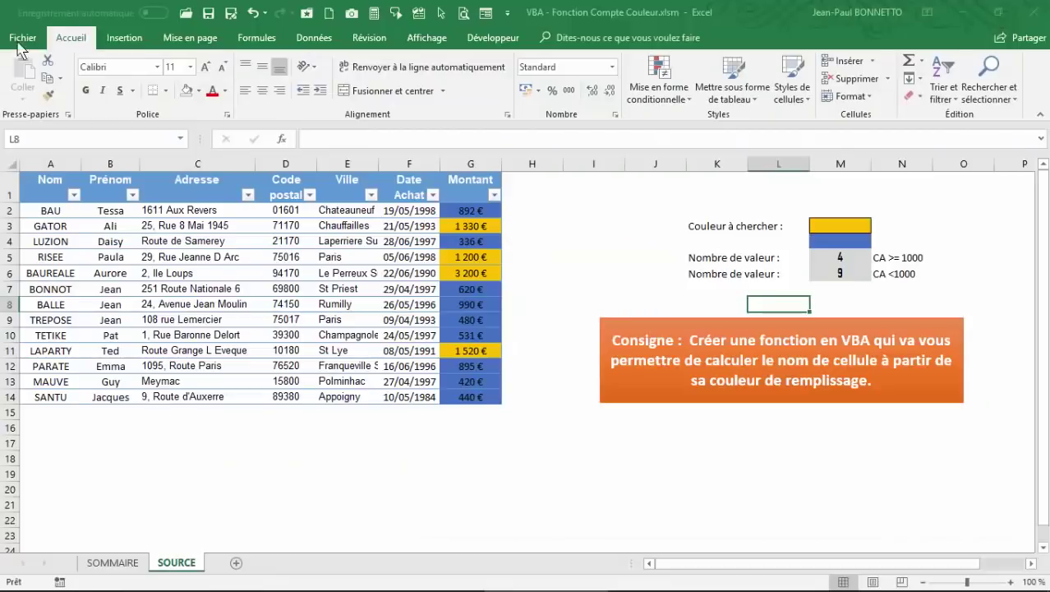
{"action": "left_click", "coordinate": [837, 319]}
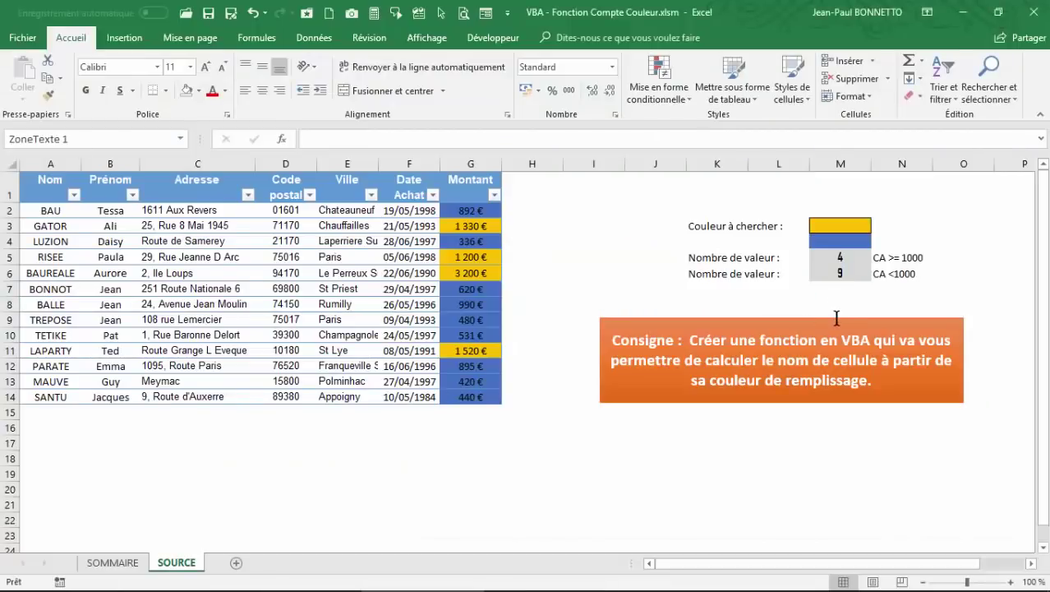
{"action": "left_click_drag", "start_coordinate": [836, 317], "coordinate": [837, 353]}
Enter =CompteCouleur(TSource67[Montant];G3) in M9 to count yellow-matching amounts, returning 4
{"action": "left_click", "coordinate": [835, 315]}
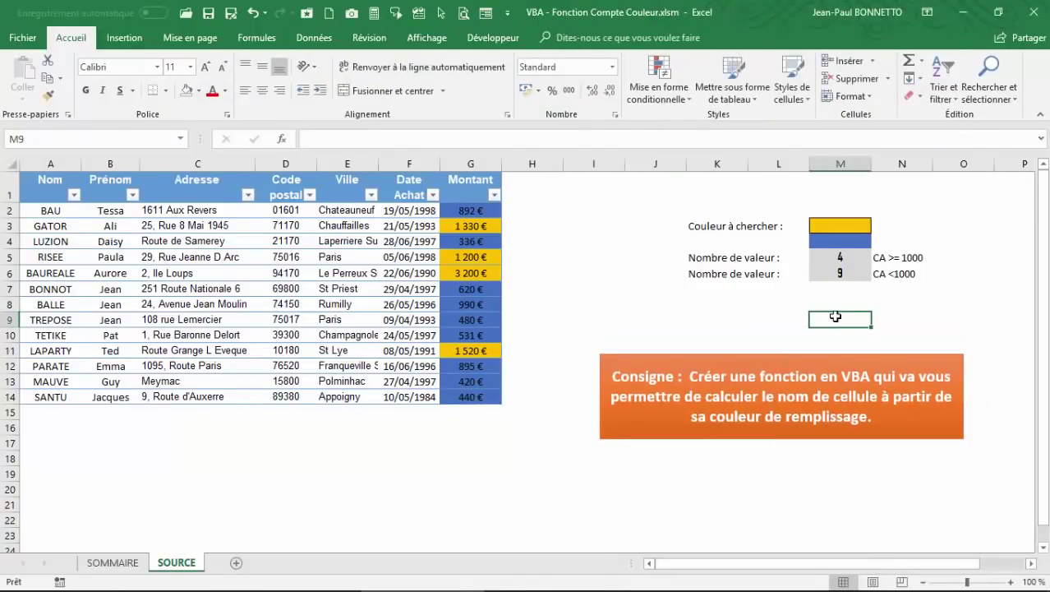
{"action": "type", "text": "=com"}
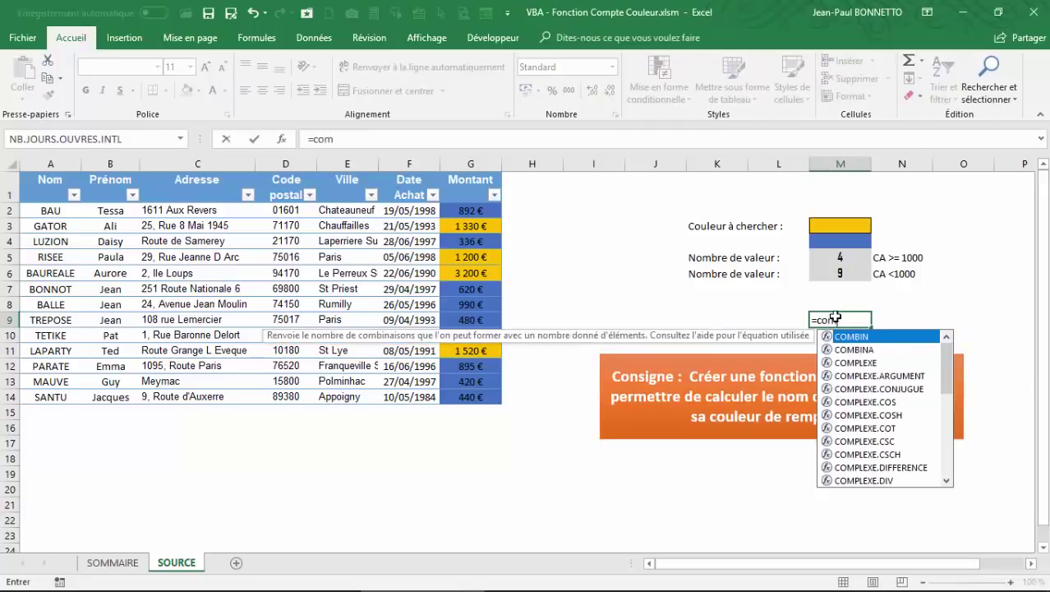
{"action": "type", "text": "o"}
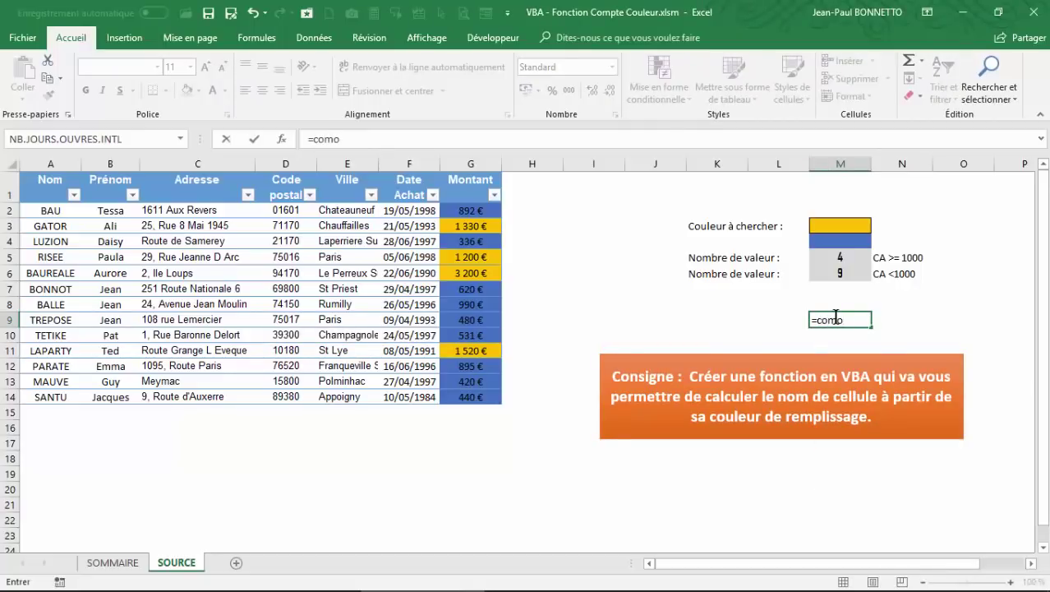
{"action": "key", "text": "BackSpace"}
{"action": "type", "text": "p"}
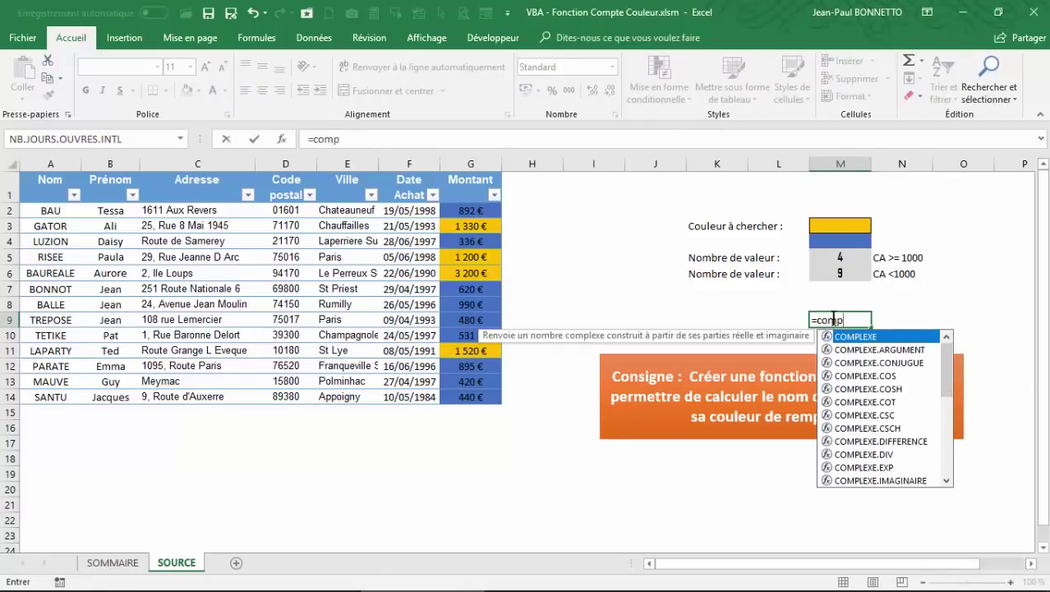
{"action": "type", "text": "t"}
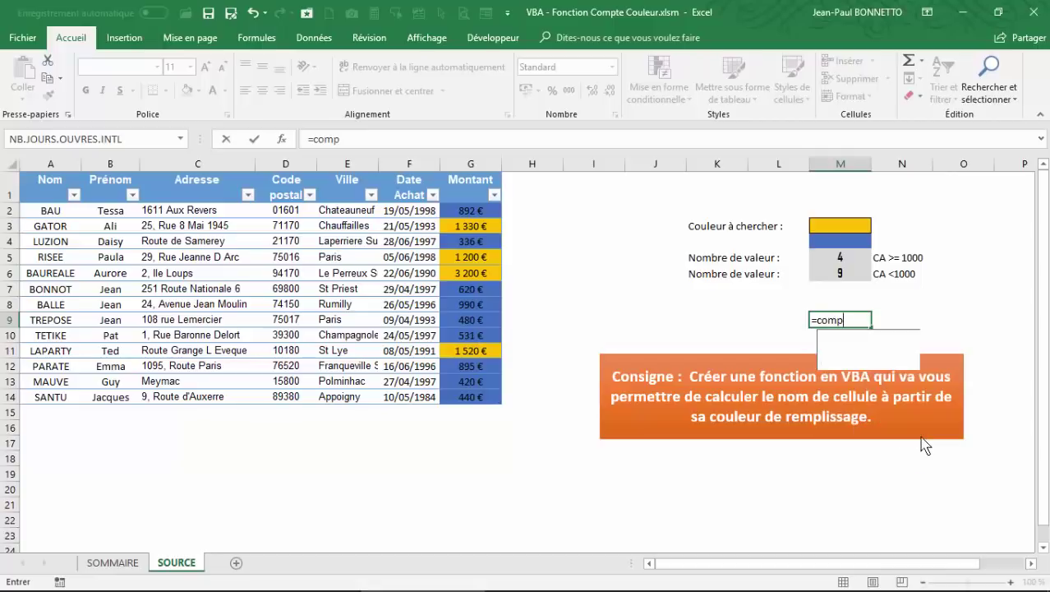
{"action": "double_click", "coordinate": [881, 338]}
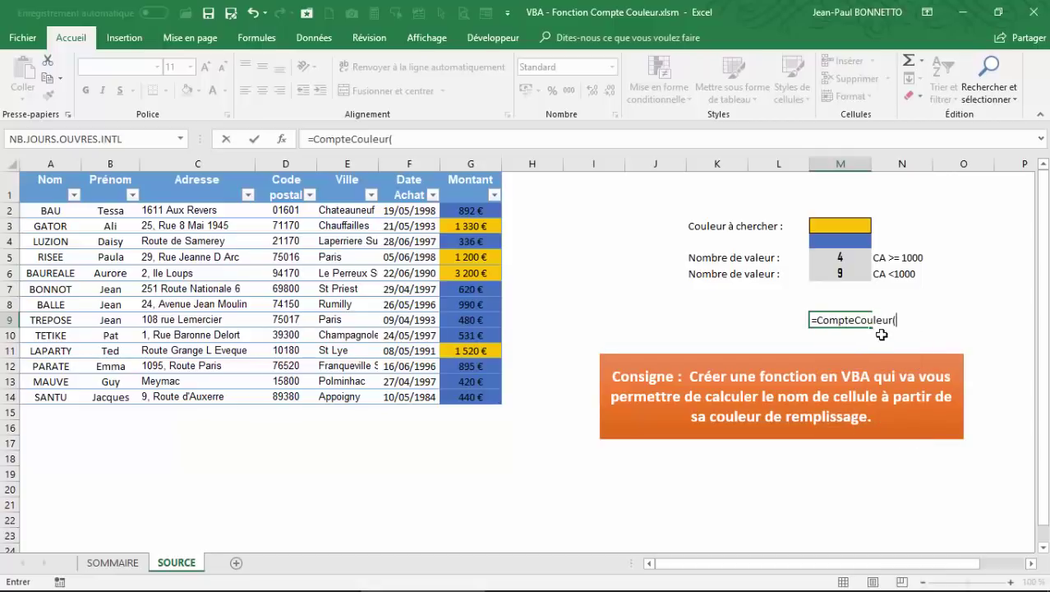
{"action": "mouse_move", "coordinate": [469, 212]}
{"action": "left_mouse_down"}
{"action": "mouse_move", "coordinate": [473, 406]}
{"action": "mouse_move", "coordinate": [475, 395]}
{"action": "left_mouse_up"}
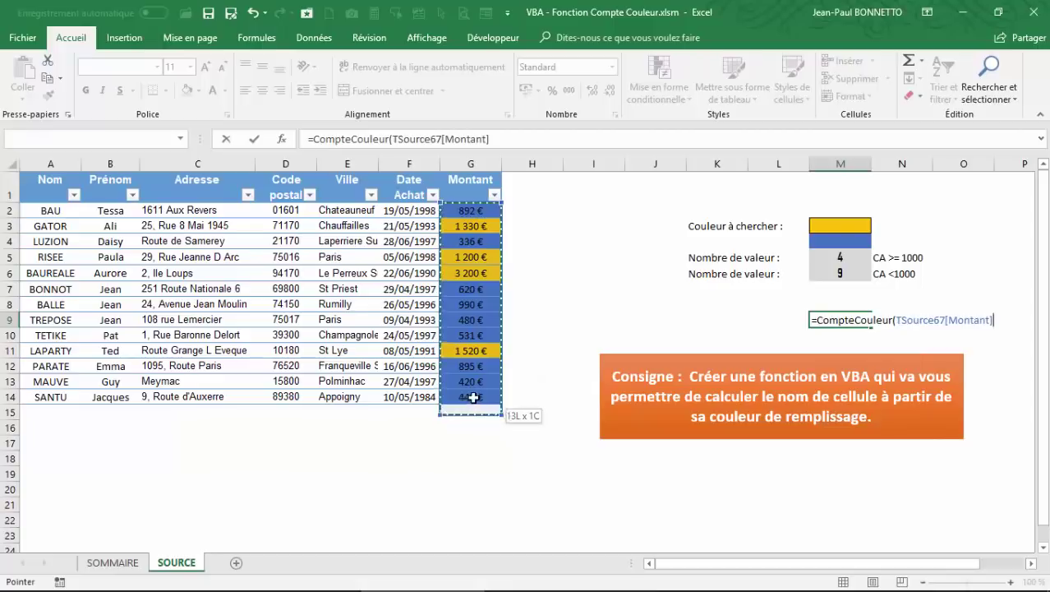
{"action": "type", "text": ";"}
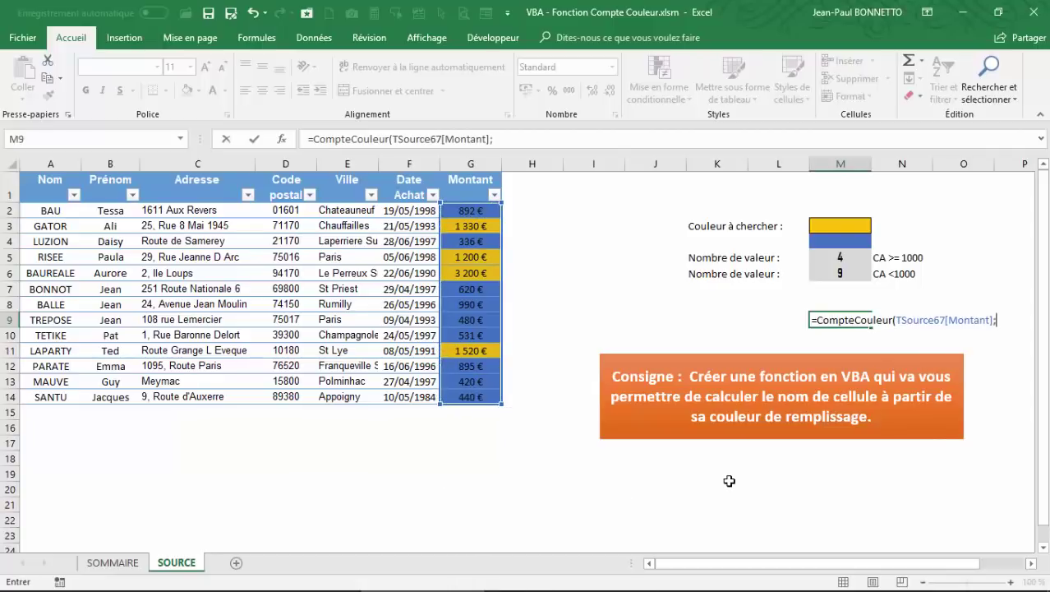
{"action": "left_click", "coordinate": [473, 225]}
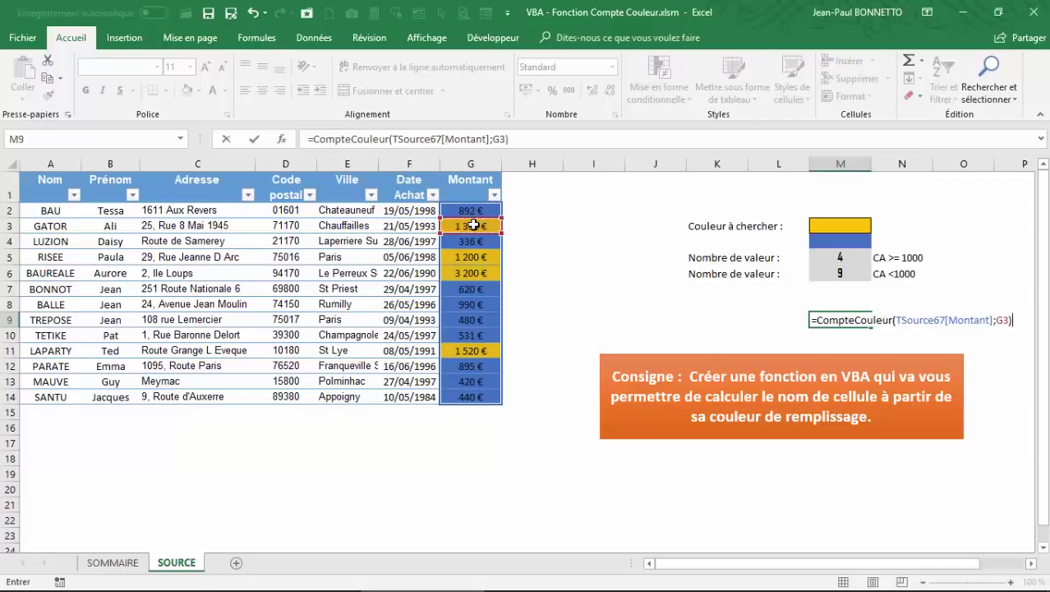
{"action": "key", "text": "Return"}
{"action": "left_click", "coordinate": [855, 329]}
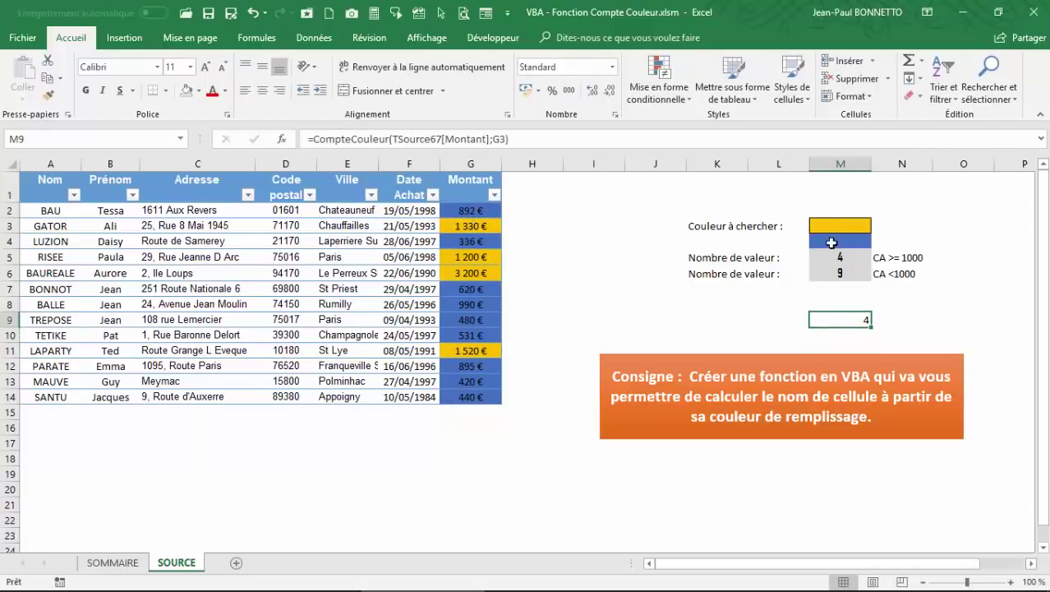
Centre the count 4 in cell M9
{"action": "mouse_move", "coordinate": [837, 227]}
{"action": "left_mouse_down"}
{"action": "mouse_move", "coordinate": [740, 237]}
{"action": "mouse_move", "coordinate": [818, 241]}
{"action": "left_mouse_up"}
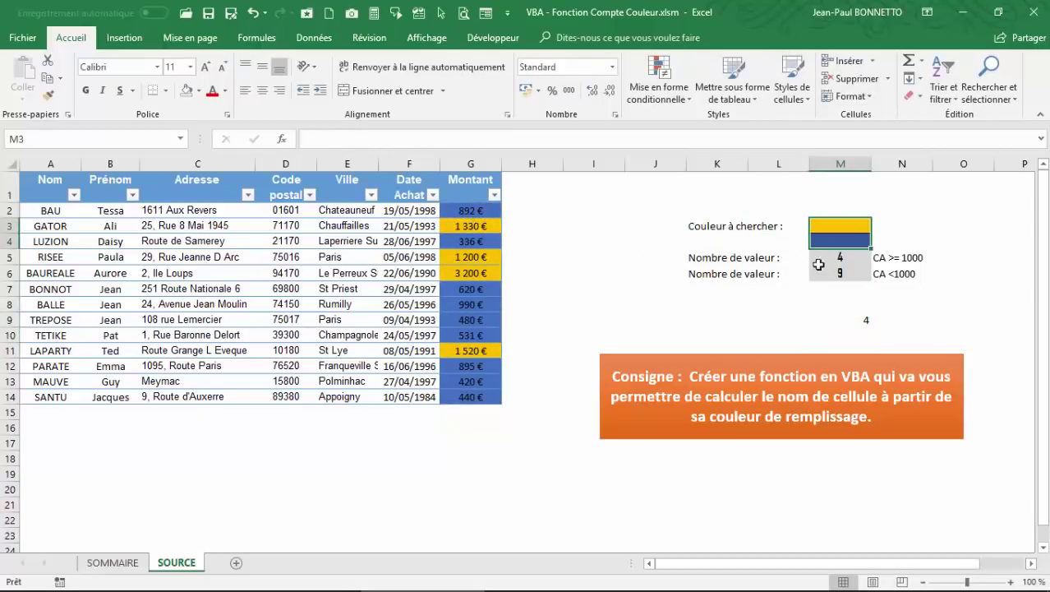
{"action": "left_click", "coordinate": [868, 322]}
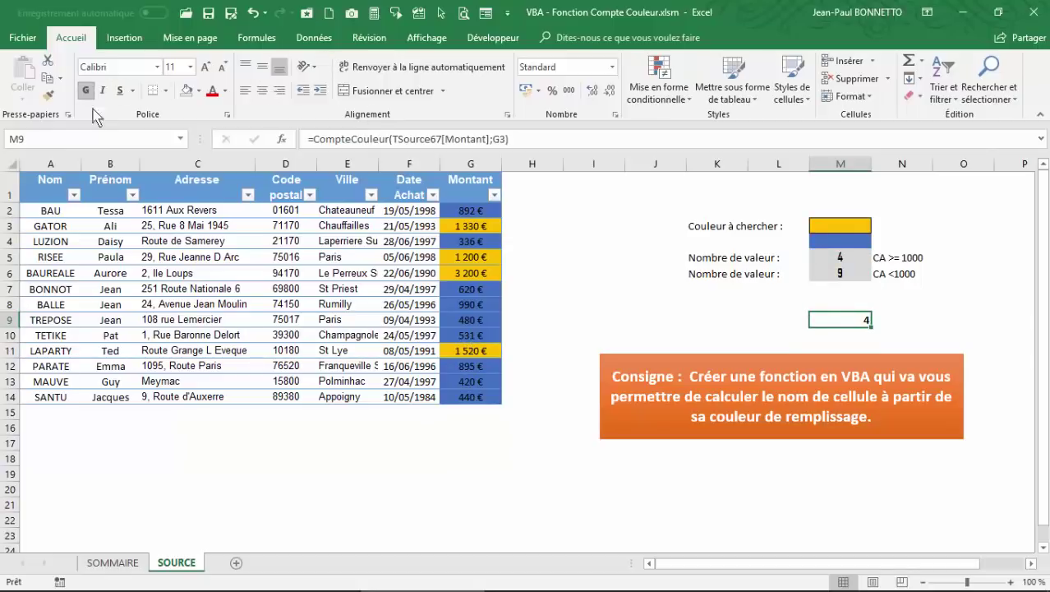
{"action": "left_click", "coordinate": [263, 92]}
{"action": "left_click", "coordinate": [886, 320]}
{"action": "left_click", "coordinate": [847, 320]}
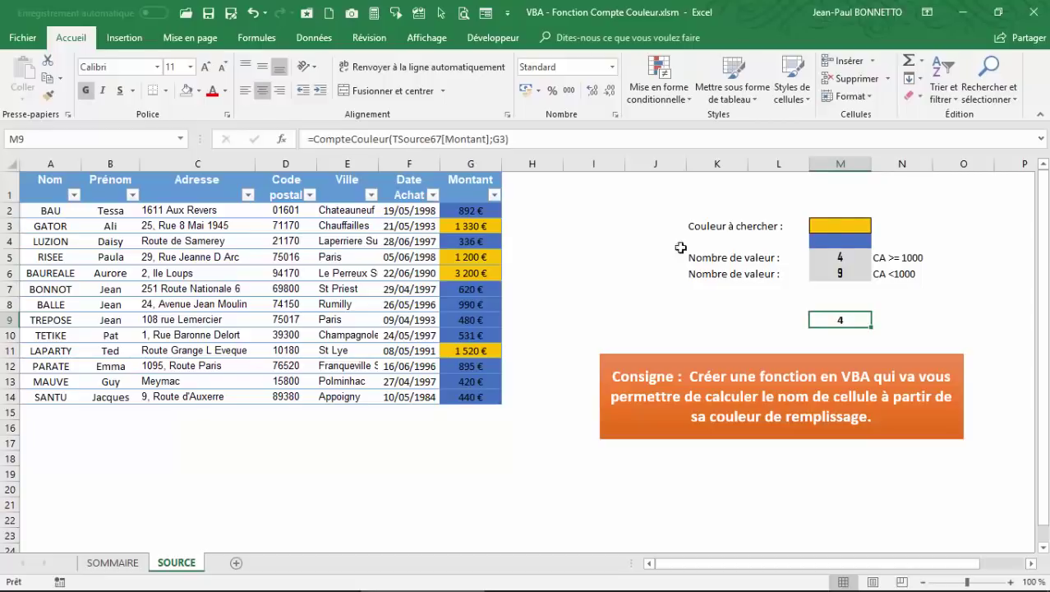
Return to Module1's CompteCouleur code in the VBA editor, below End Function
{"action": "left_click", "coordinate": [851, 227]}
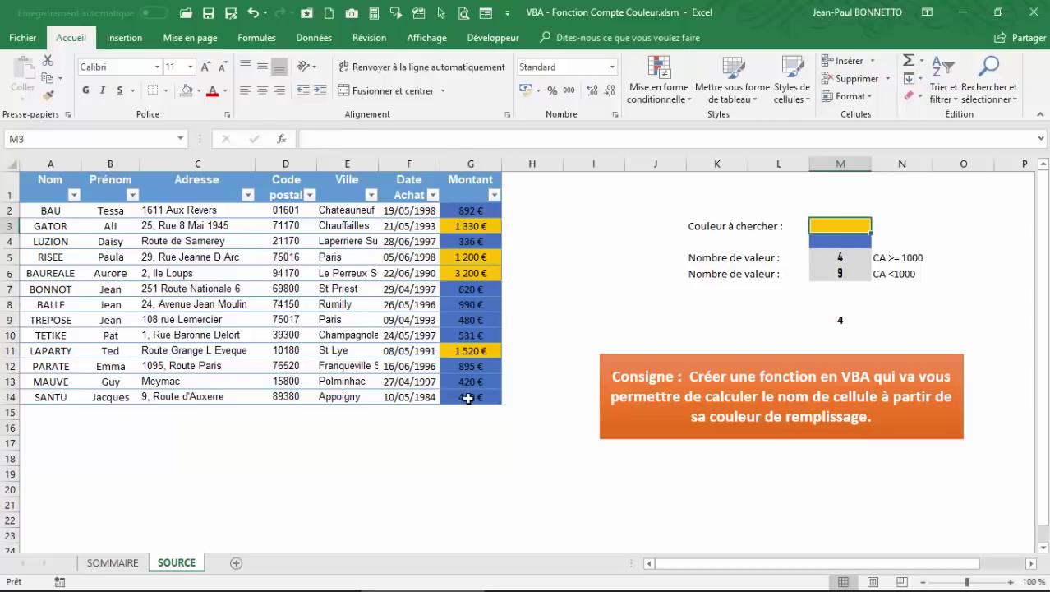
{"action": "left_click", "coordinate": [839, 322]}
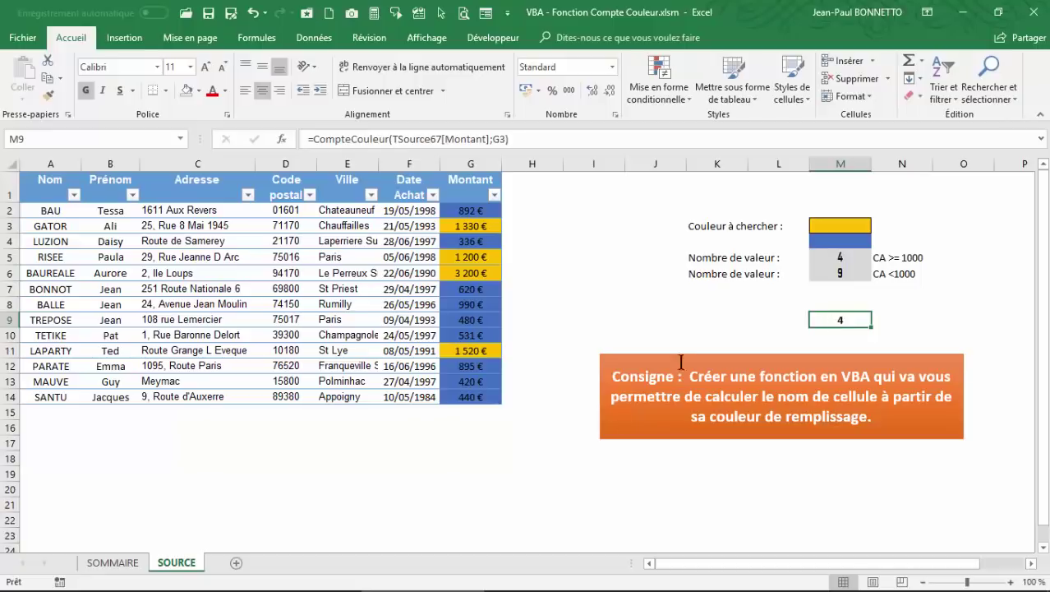
{"action": "left_click", "coordinate": [551, 577]}
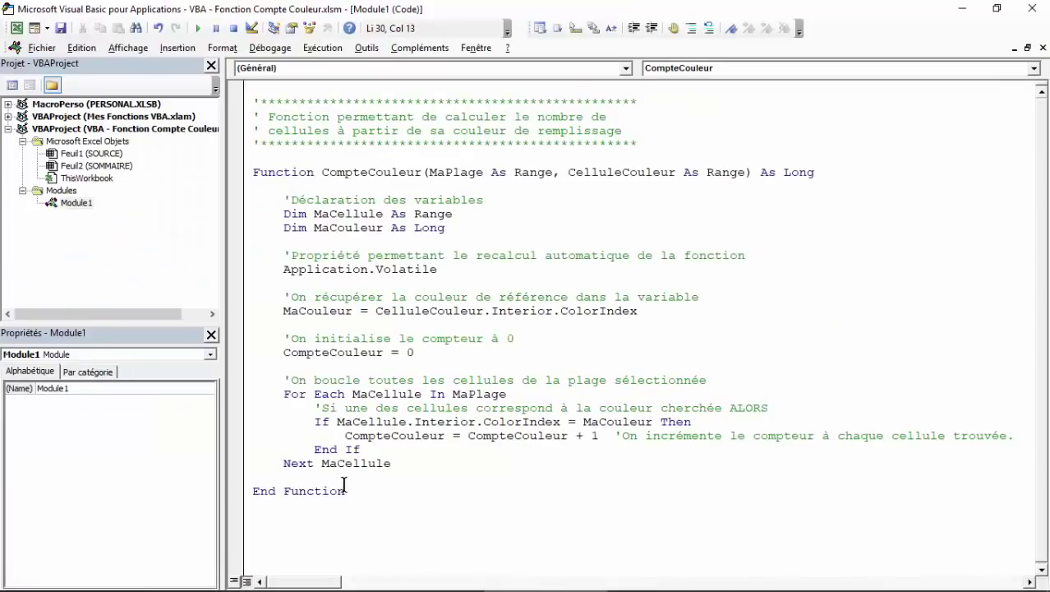
{"action": "left_click", "coordinate": [313, 523]}
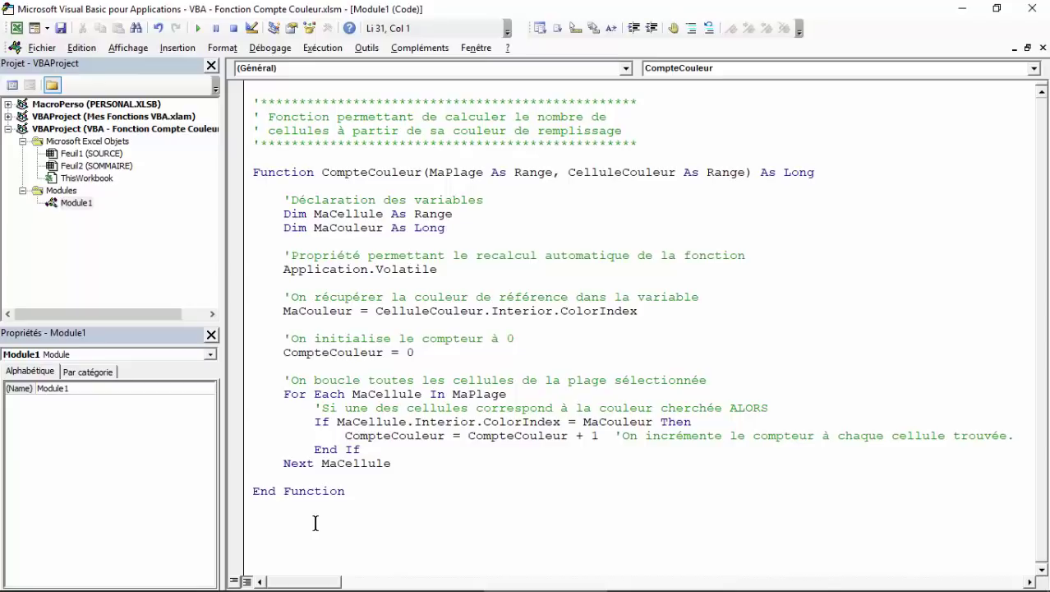